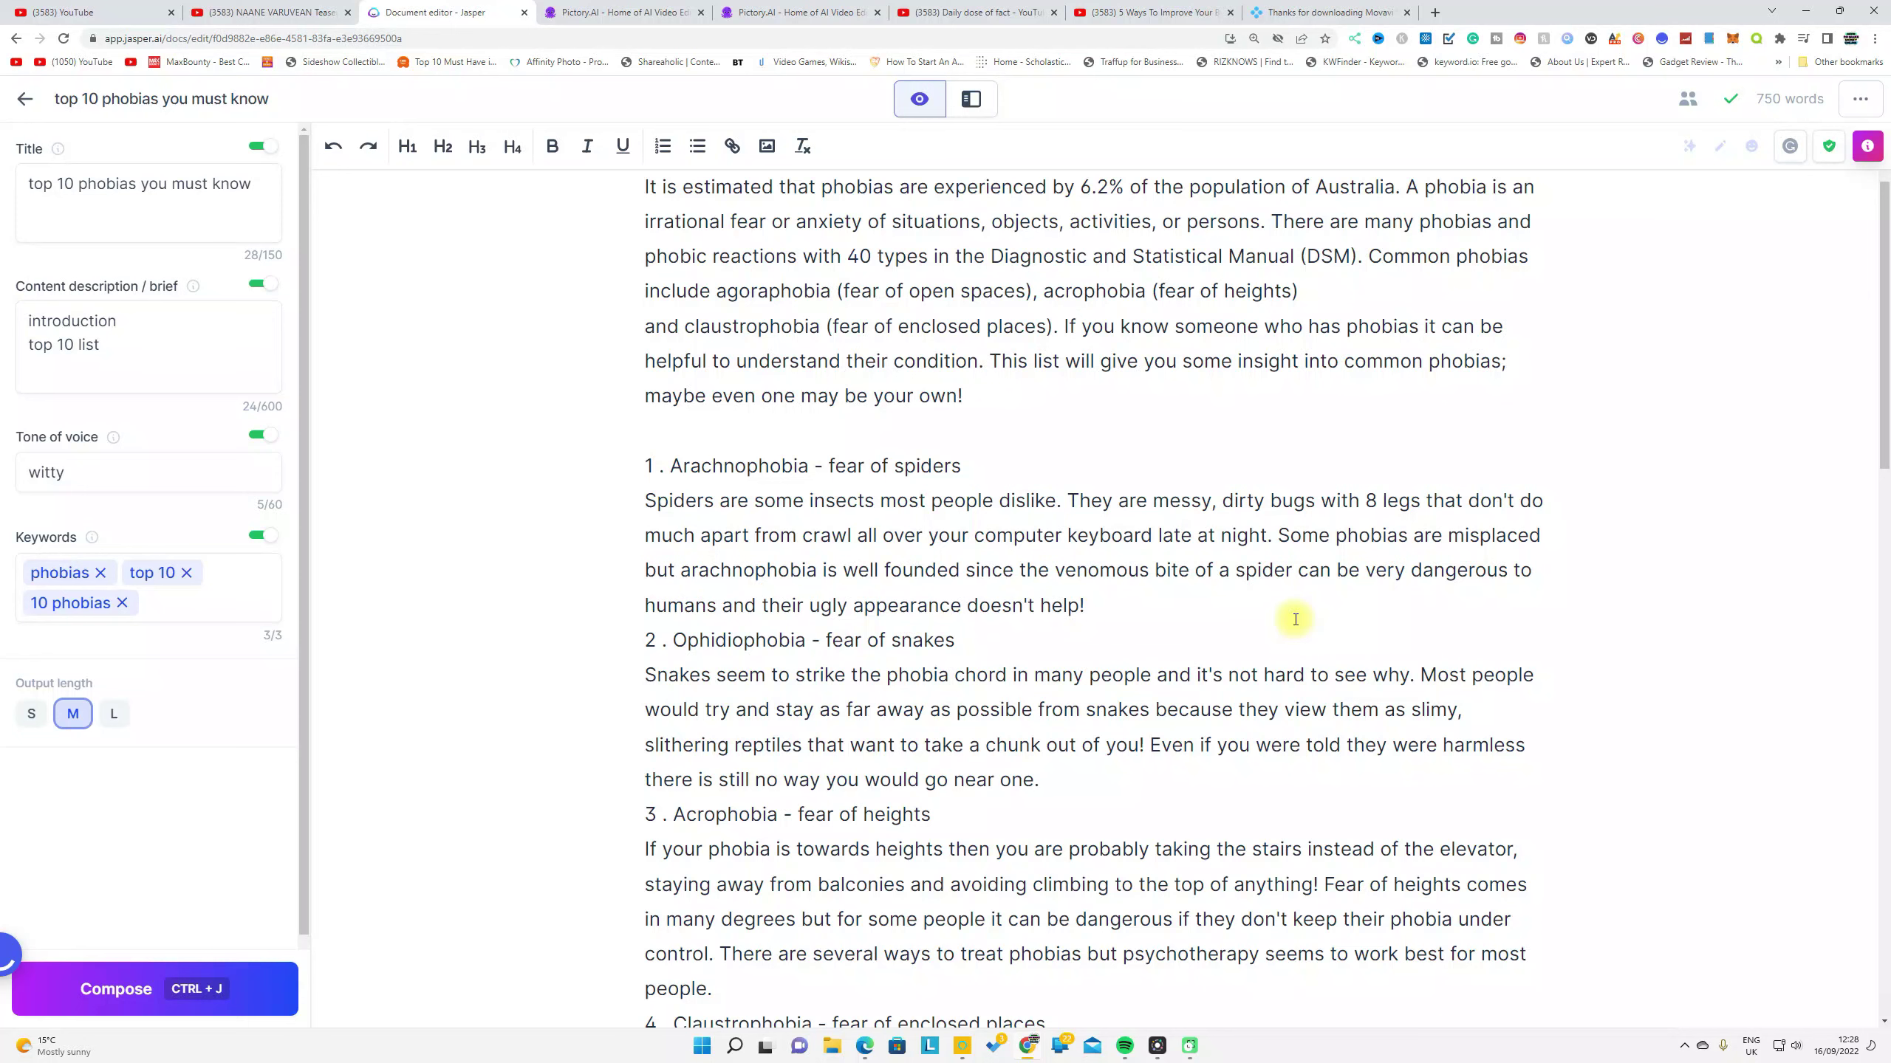
# Check the phobias storyboard in Pictory, then go to the Daily dose of fact channel's videos page
pyautogui.click(819, 13)
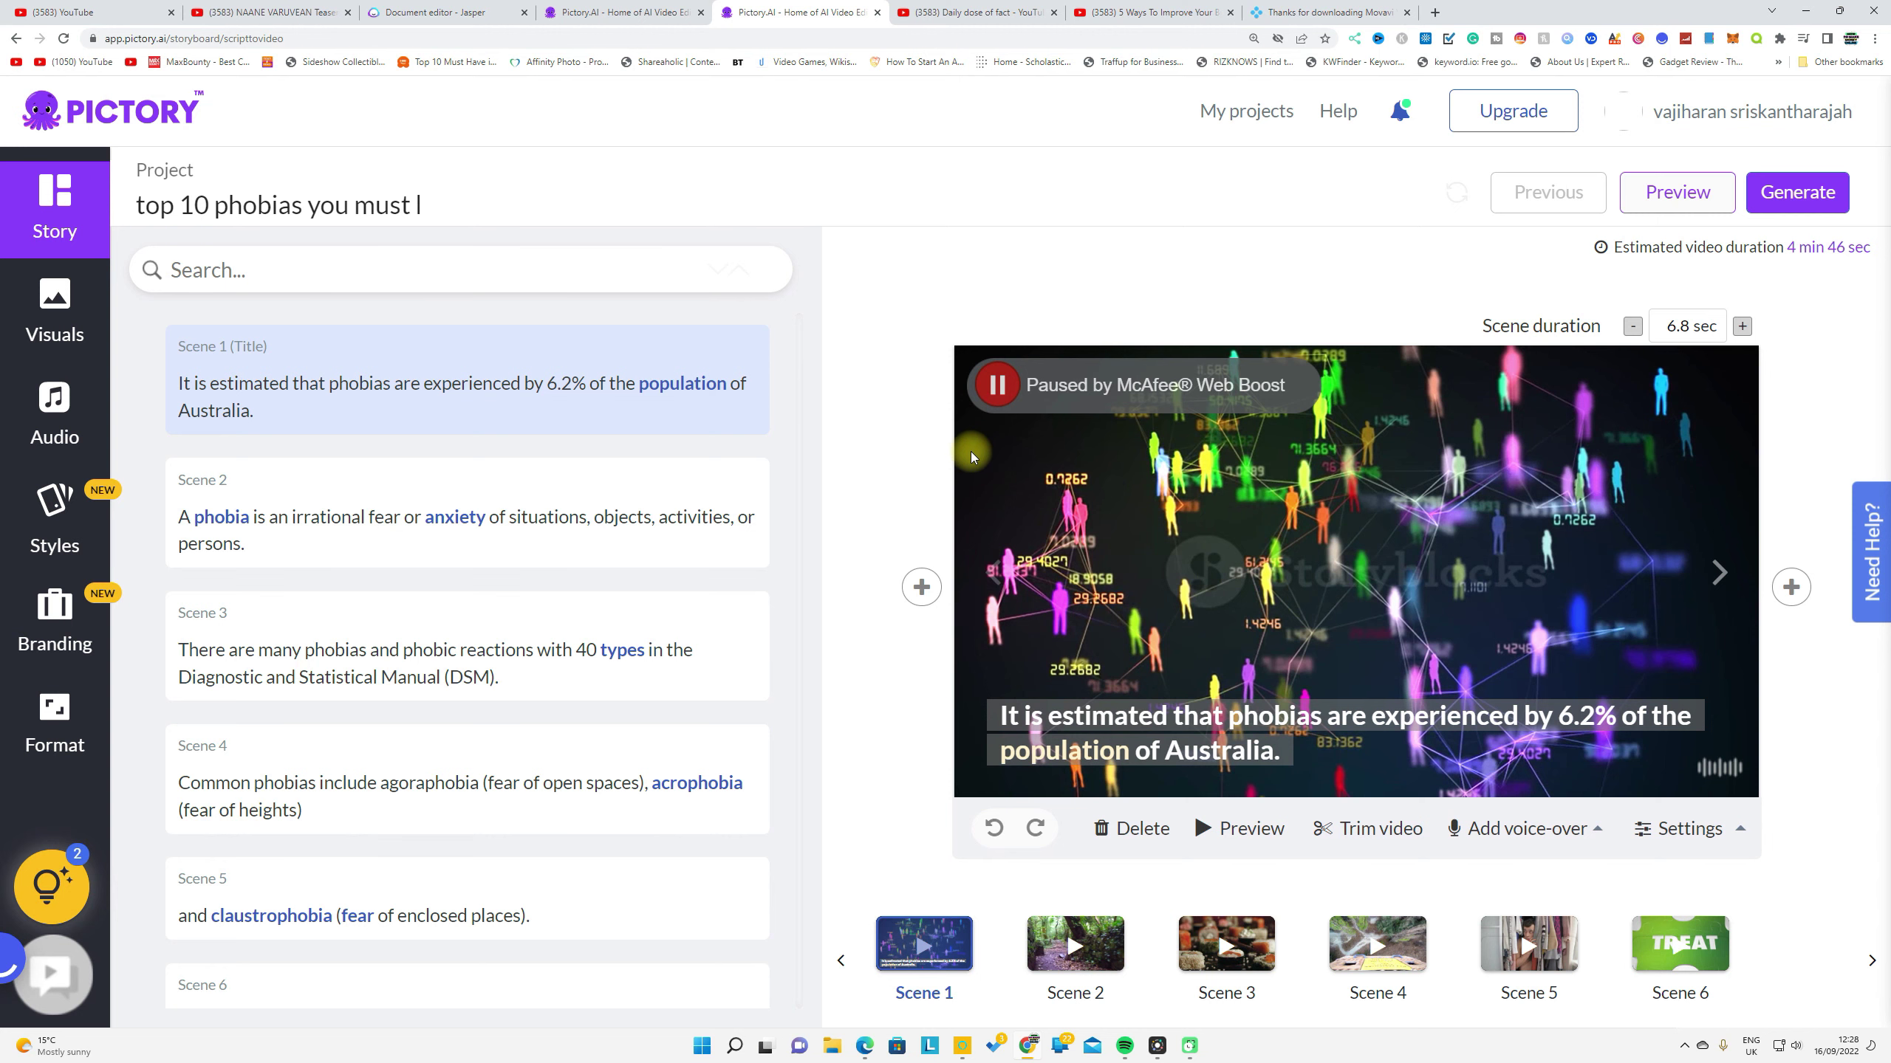
pyautogui.click(989, 13)
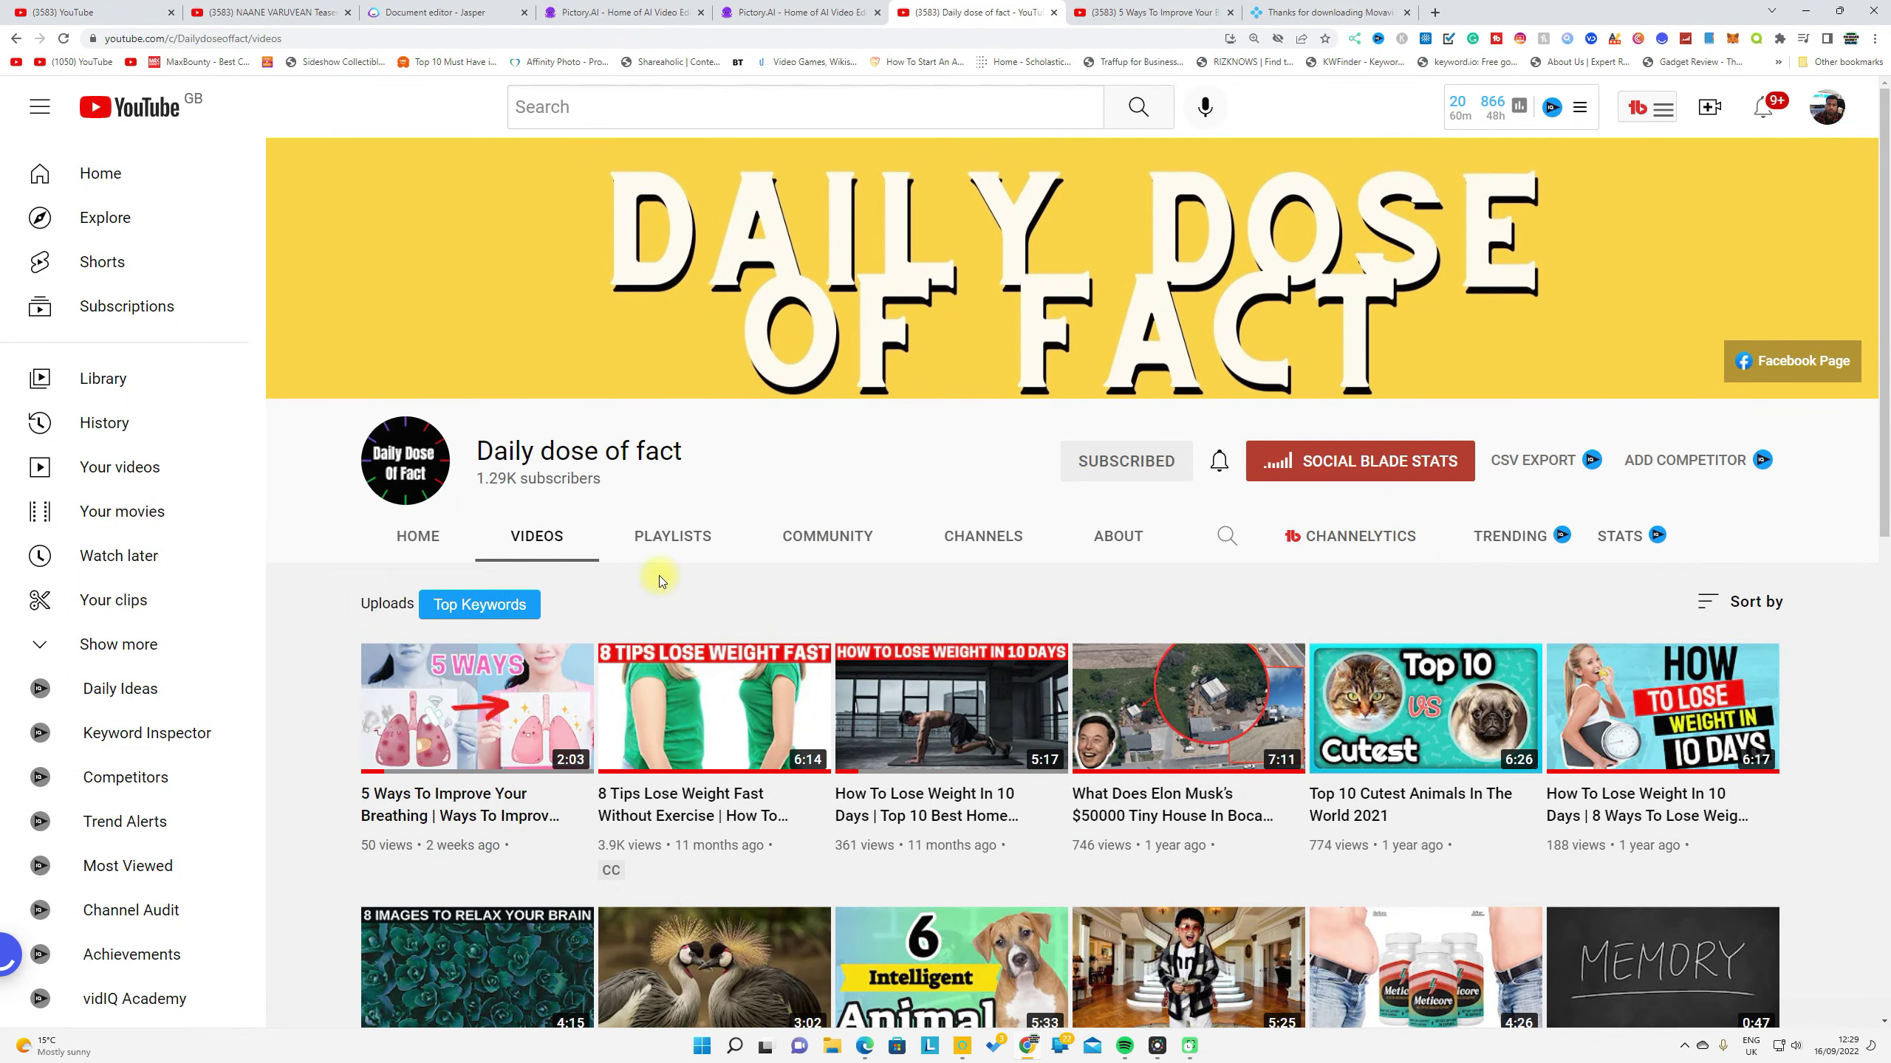
# Play '5 Ways To Improve Your Breathing' up to 0:10, then go back to the Jasper phobias script
pyautogui.click(1087, 13)
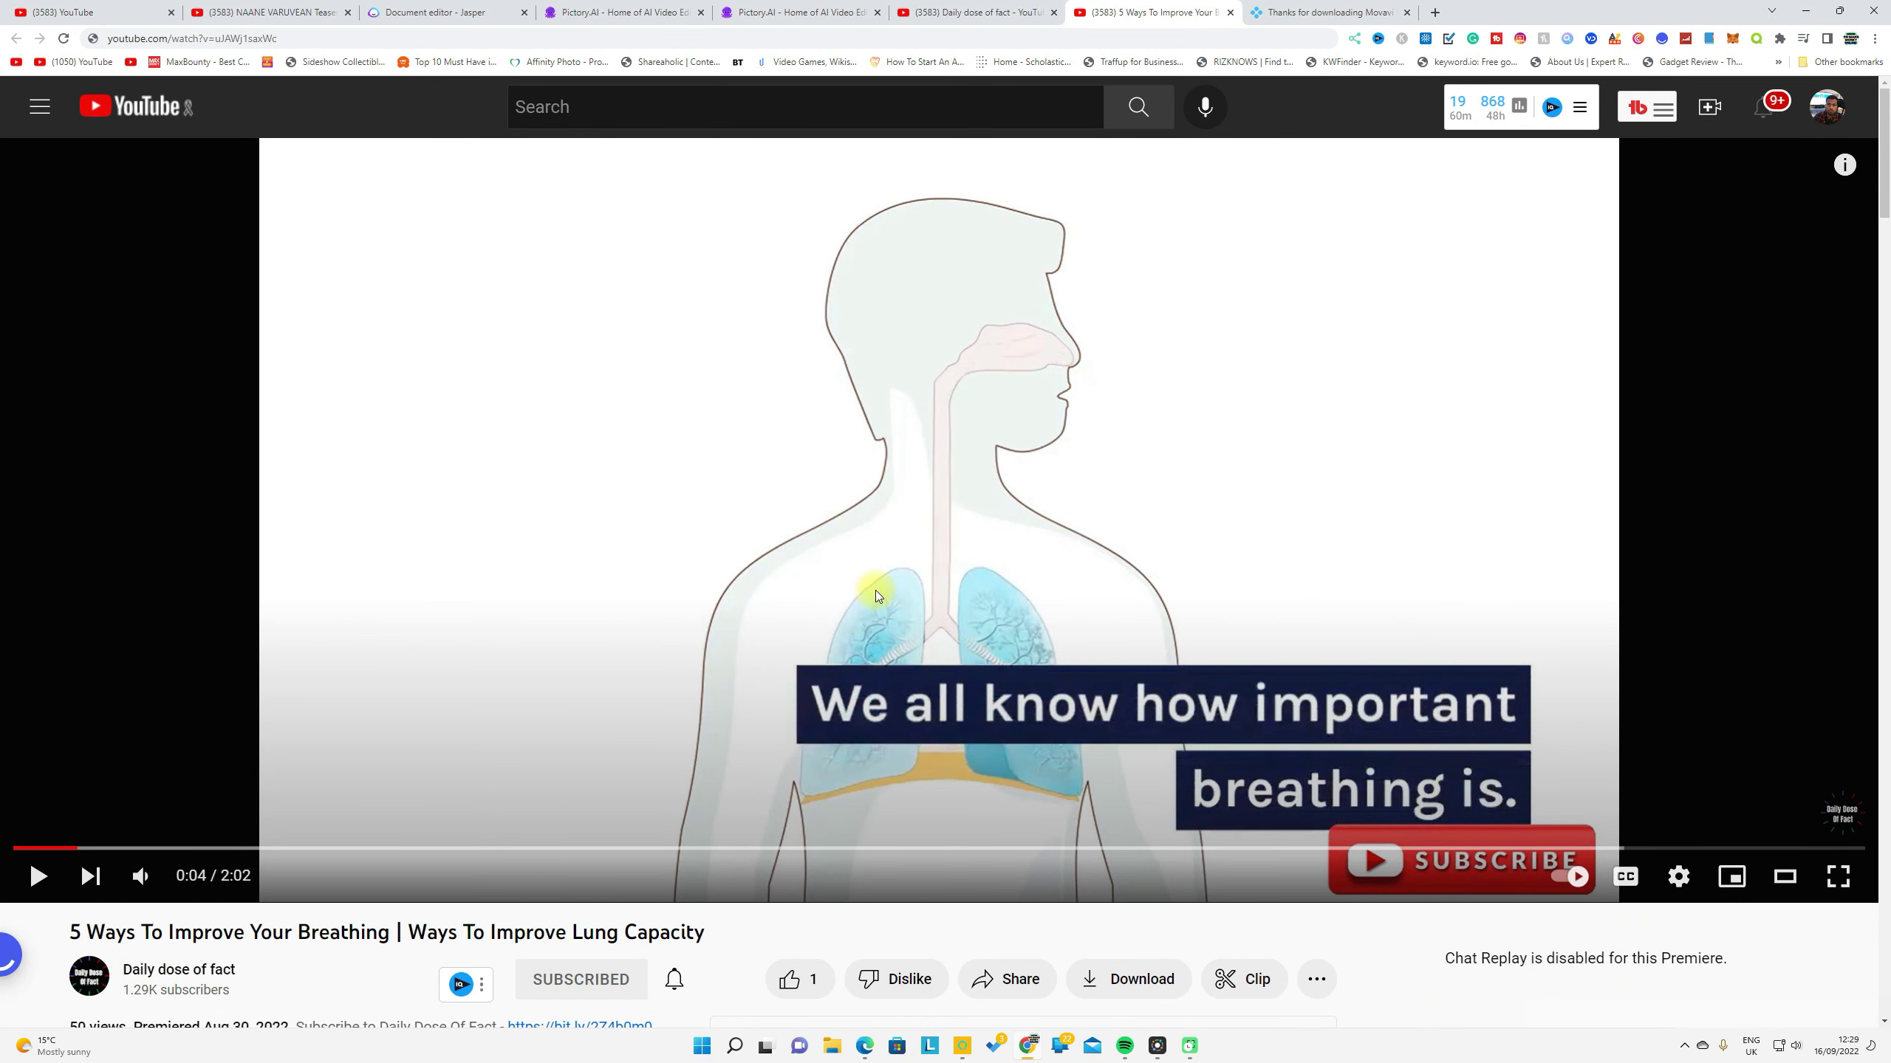
pyautogui.click(877, 589)
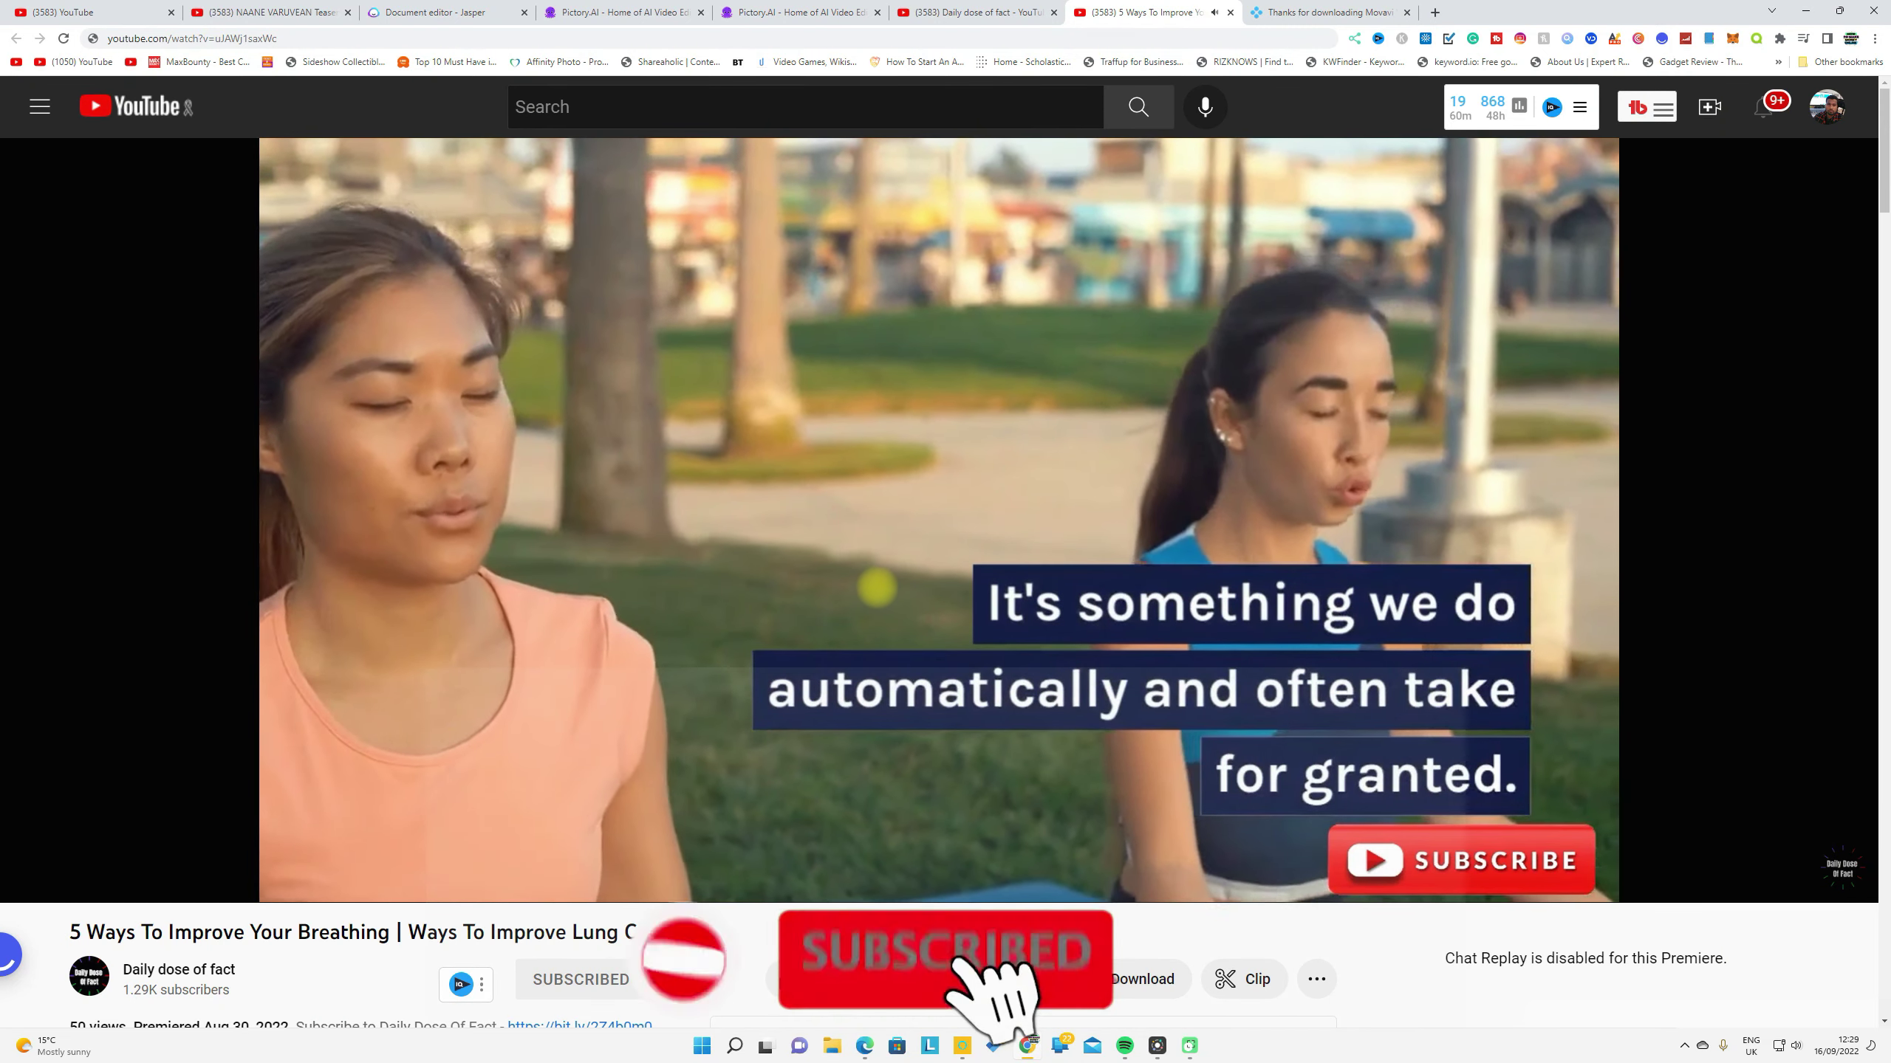
pyautogui.click(875, 588)
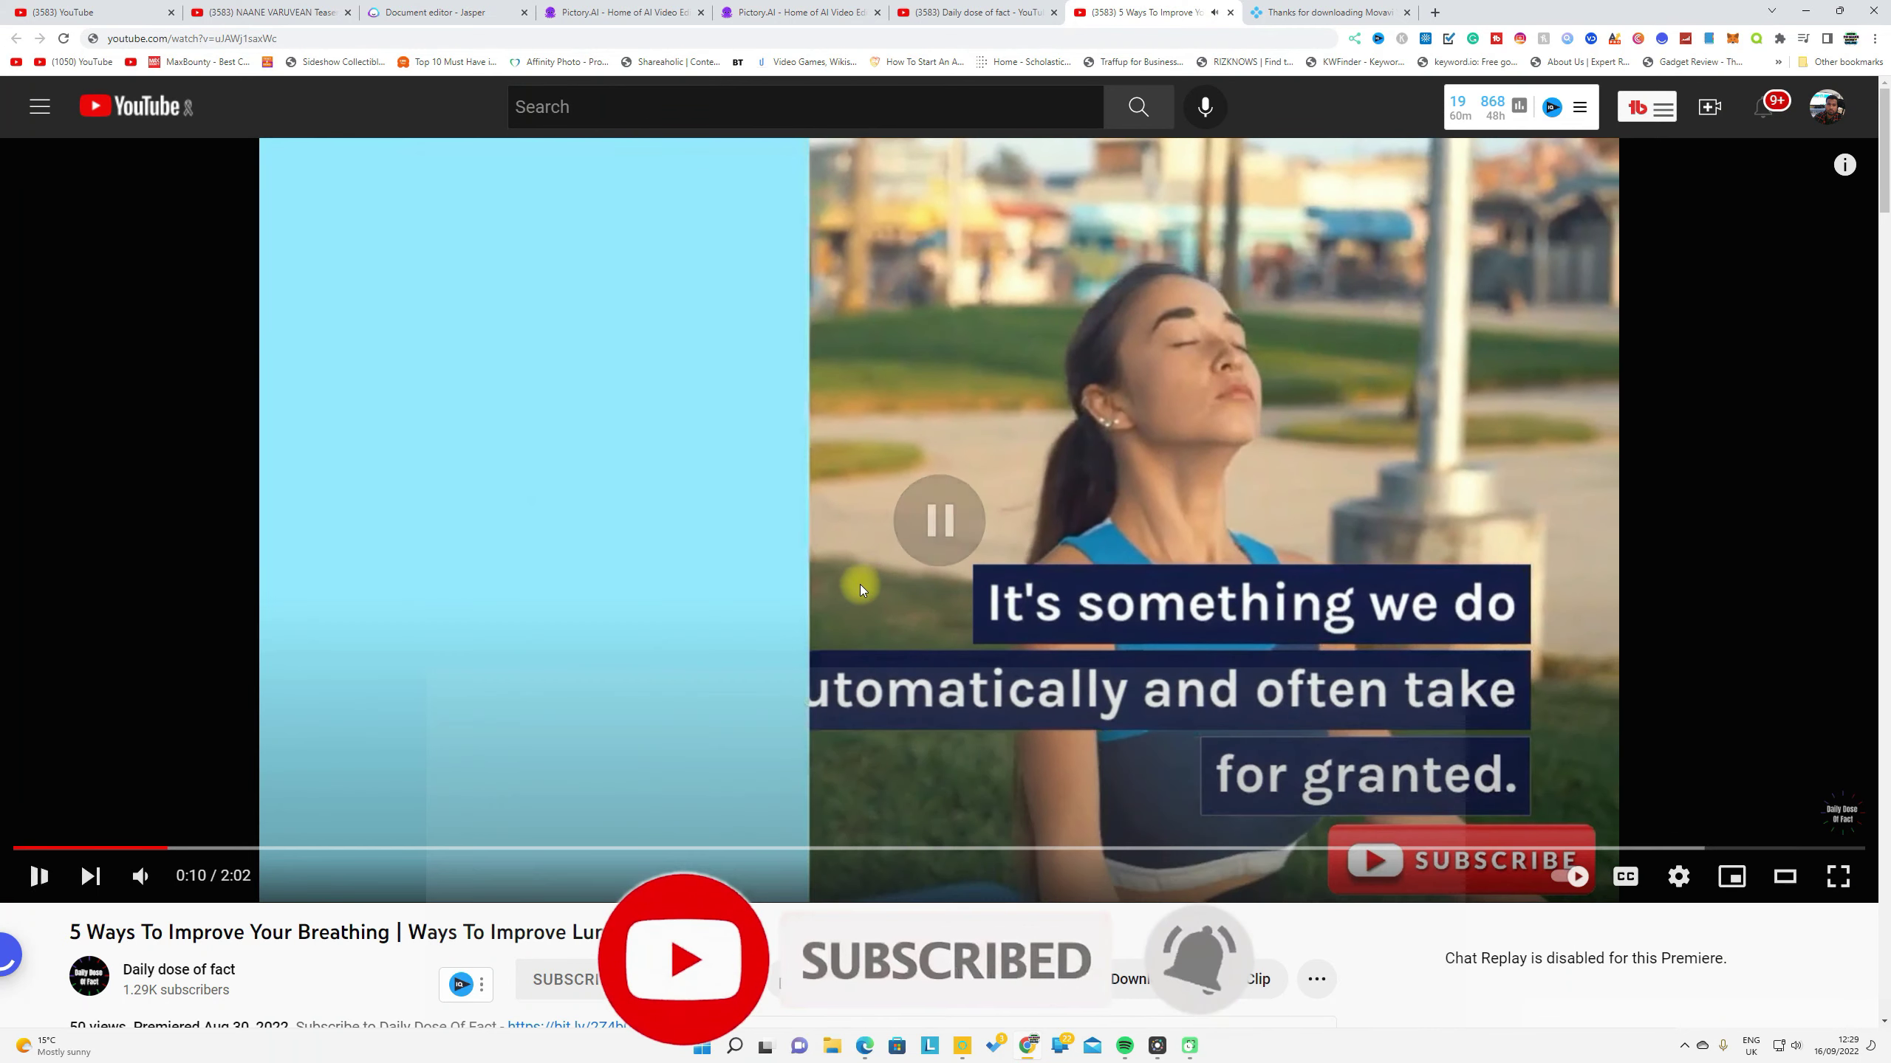
pyautogui.click(420, 11)
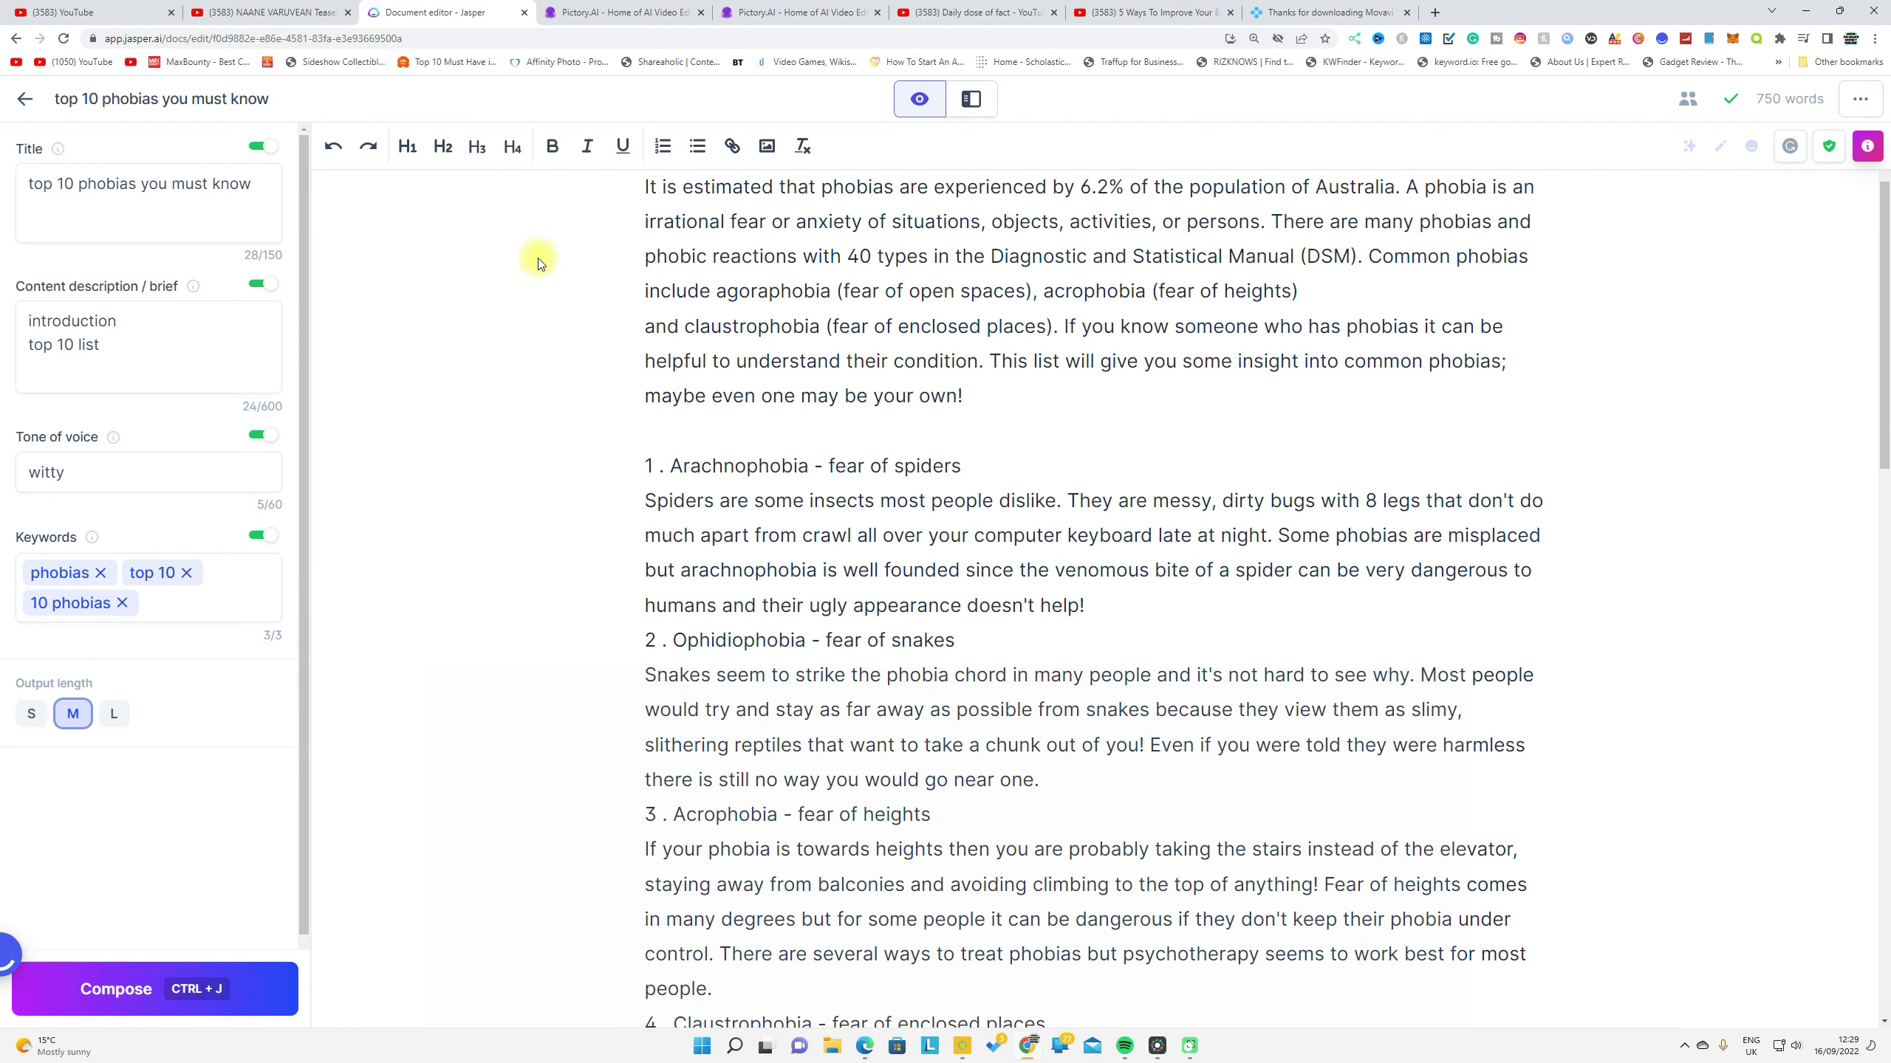
# Read the Jasper phobias script to item 10, visit Pictory's dashboard, then return to the channel's videos
pyautogui.scroll(2, 517, 426)
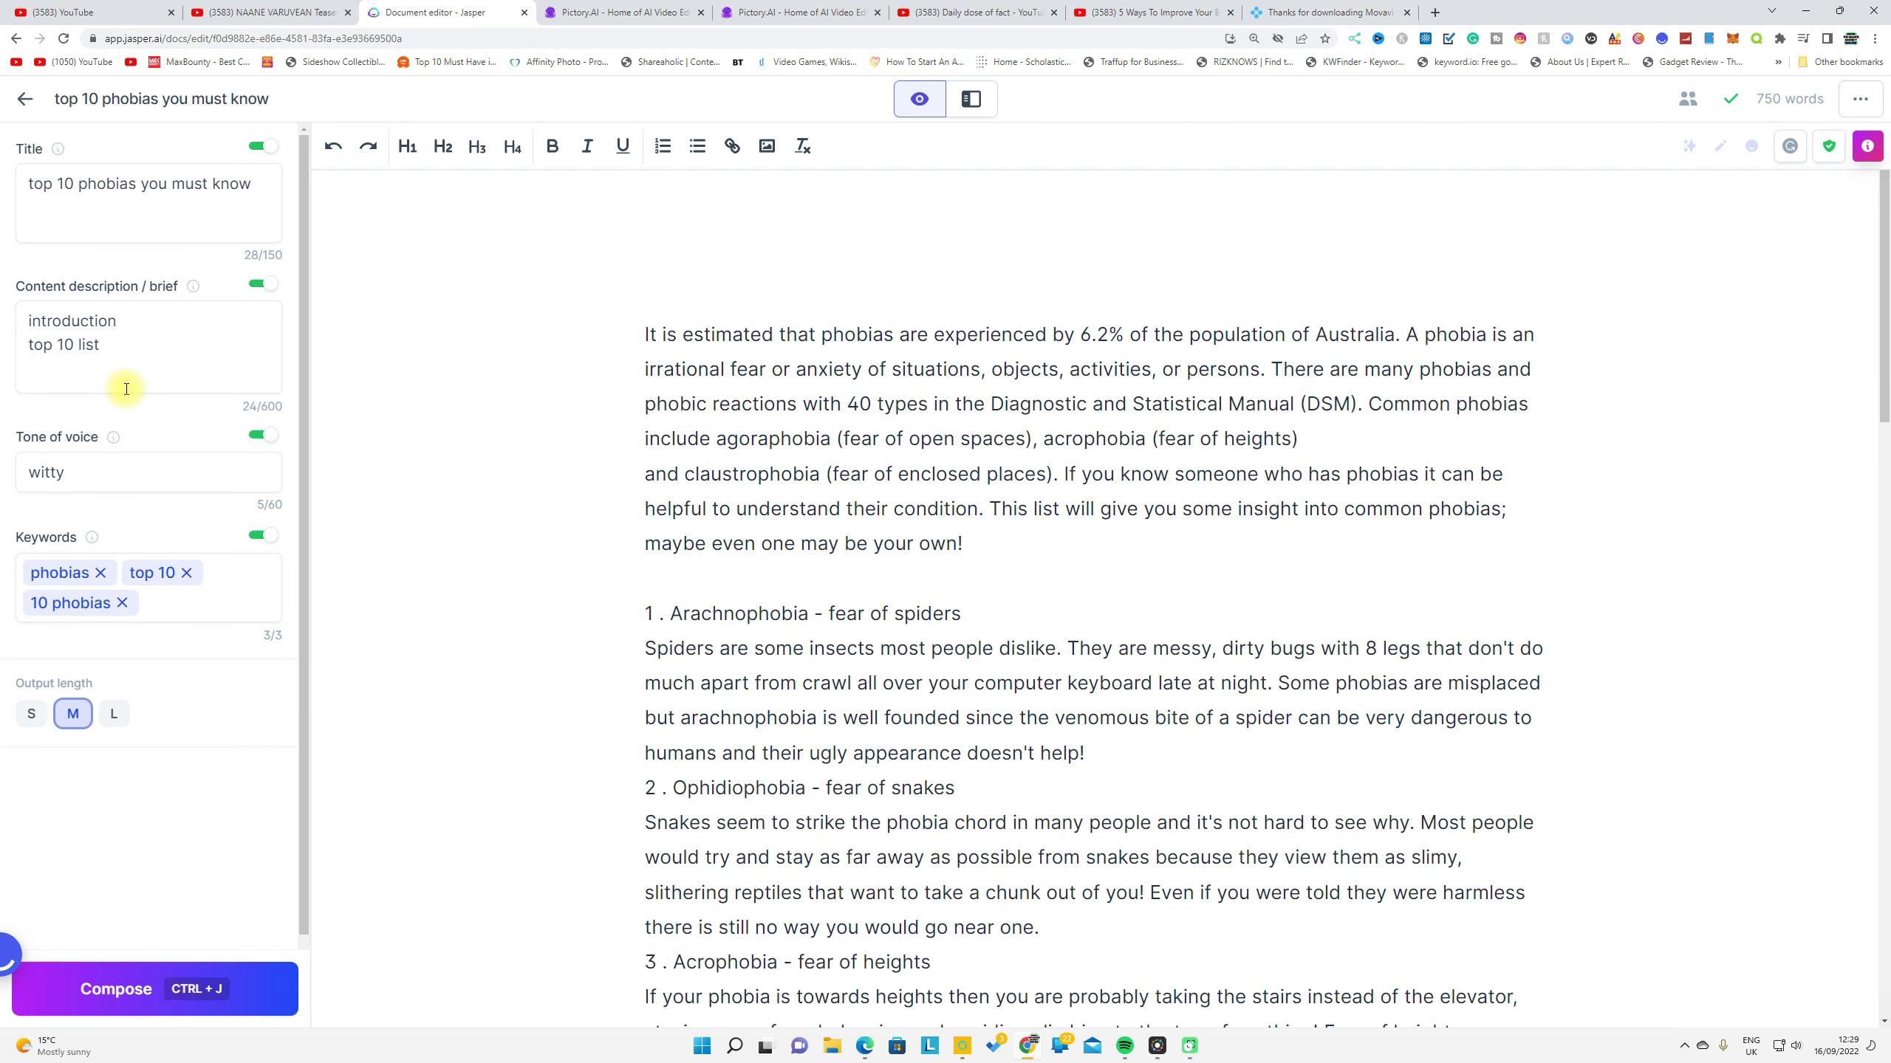
pyautogui.scroll(-10, 1031, 761)
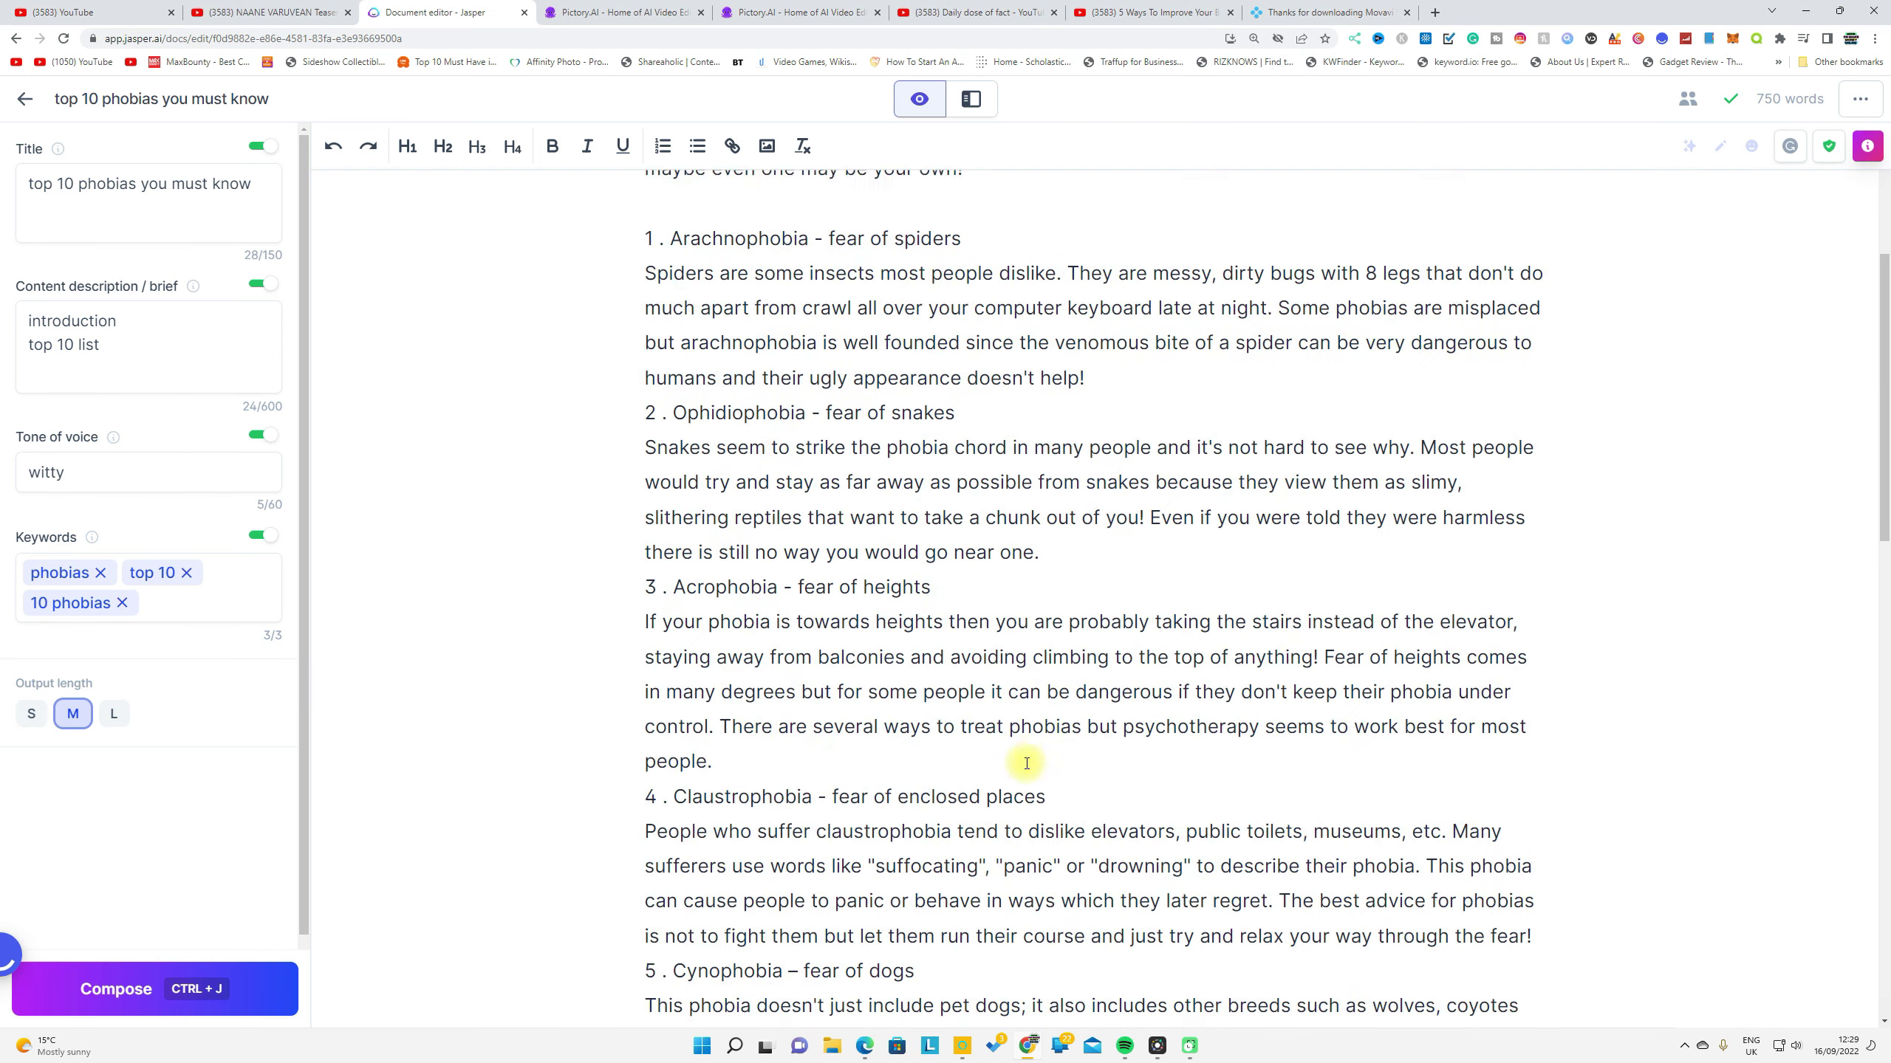
pyautogui.scroll(-4, 1033, 763)
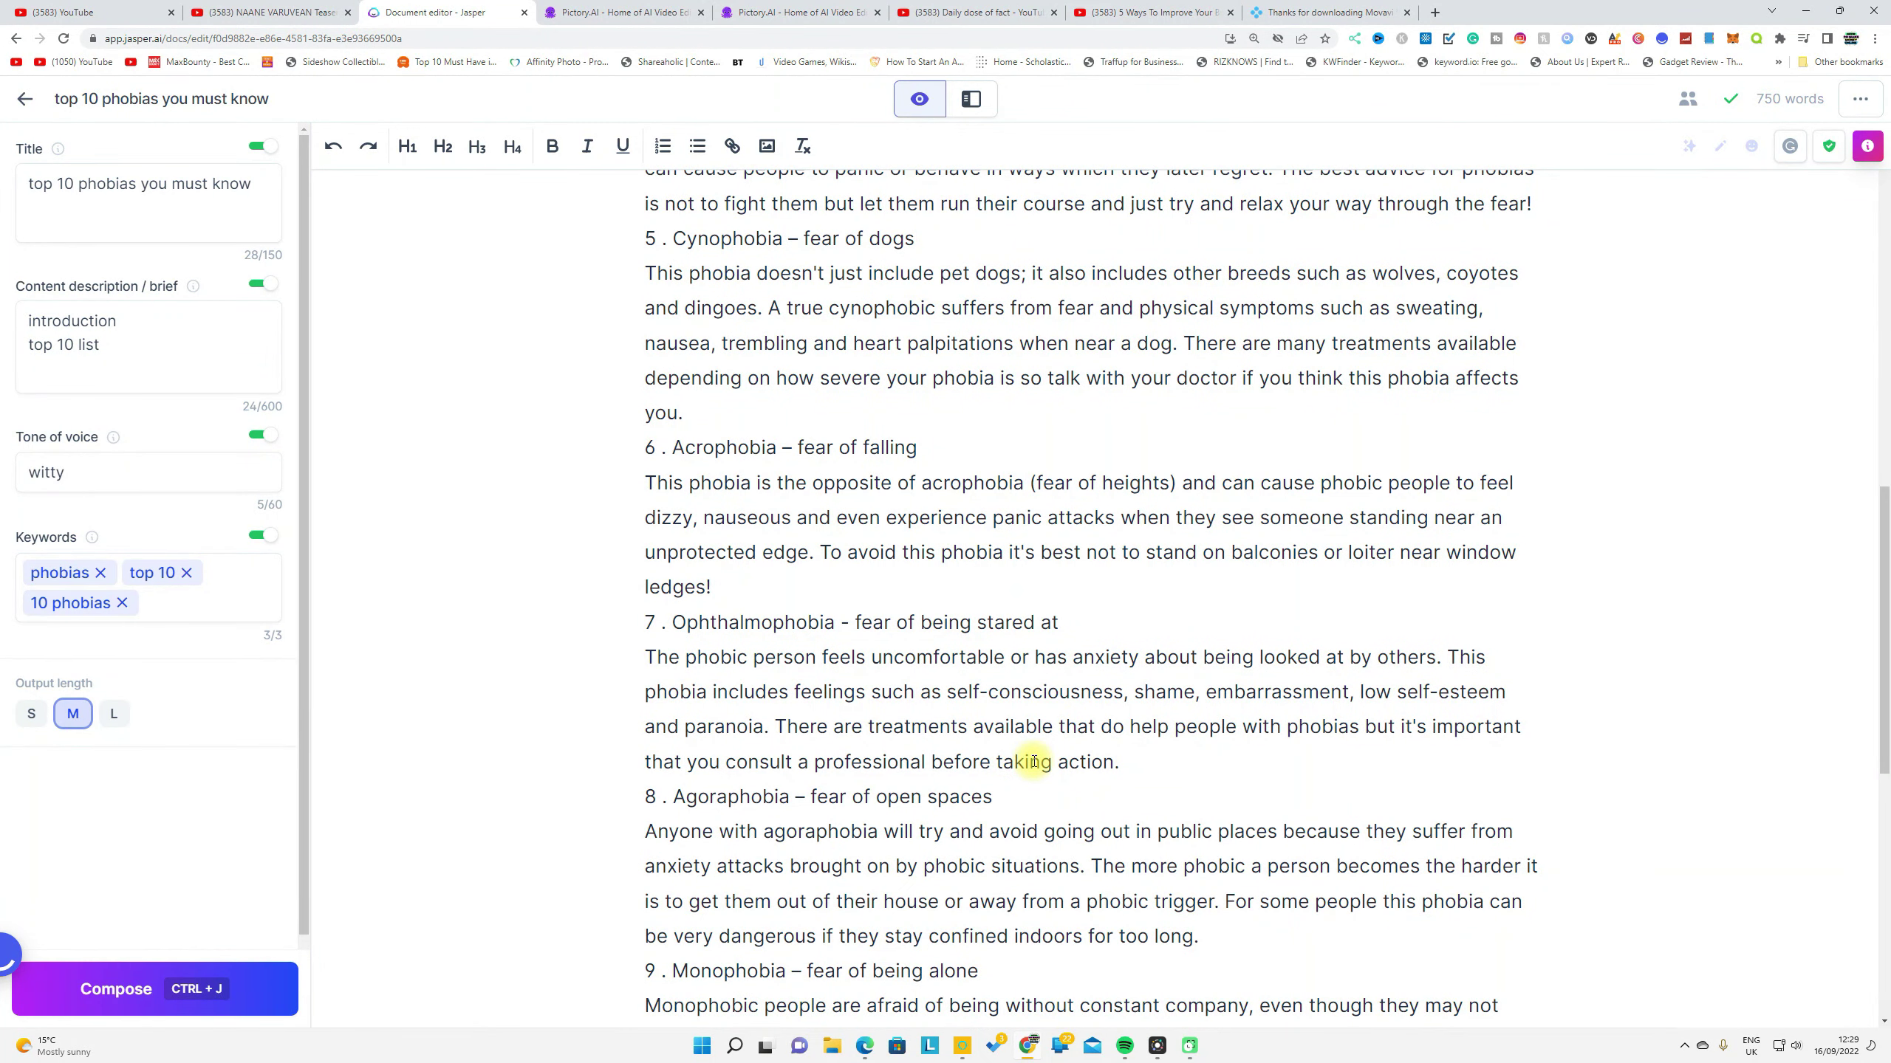
pyautogui.scroll(-5, 1033, 761)
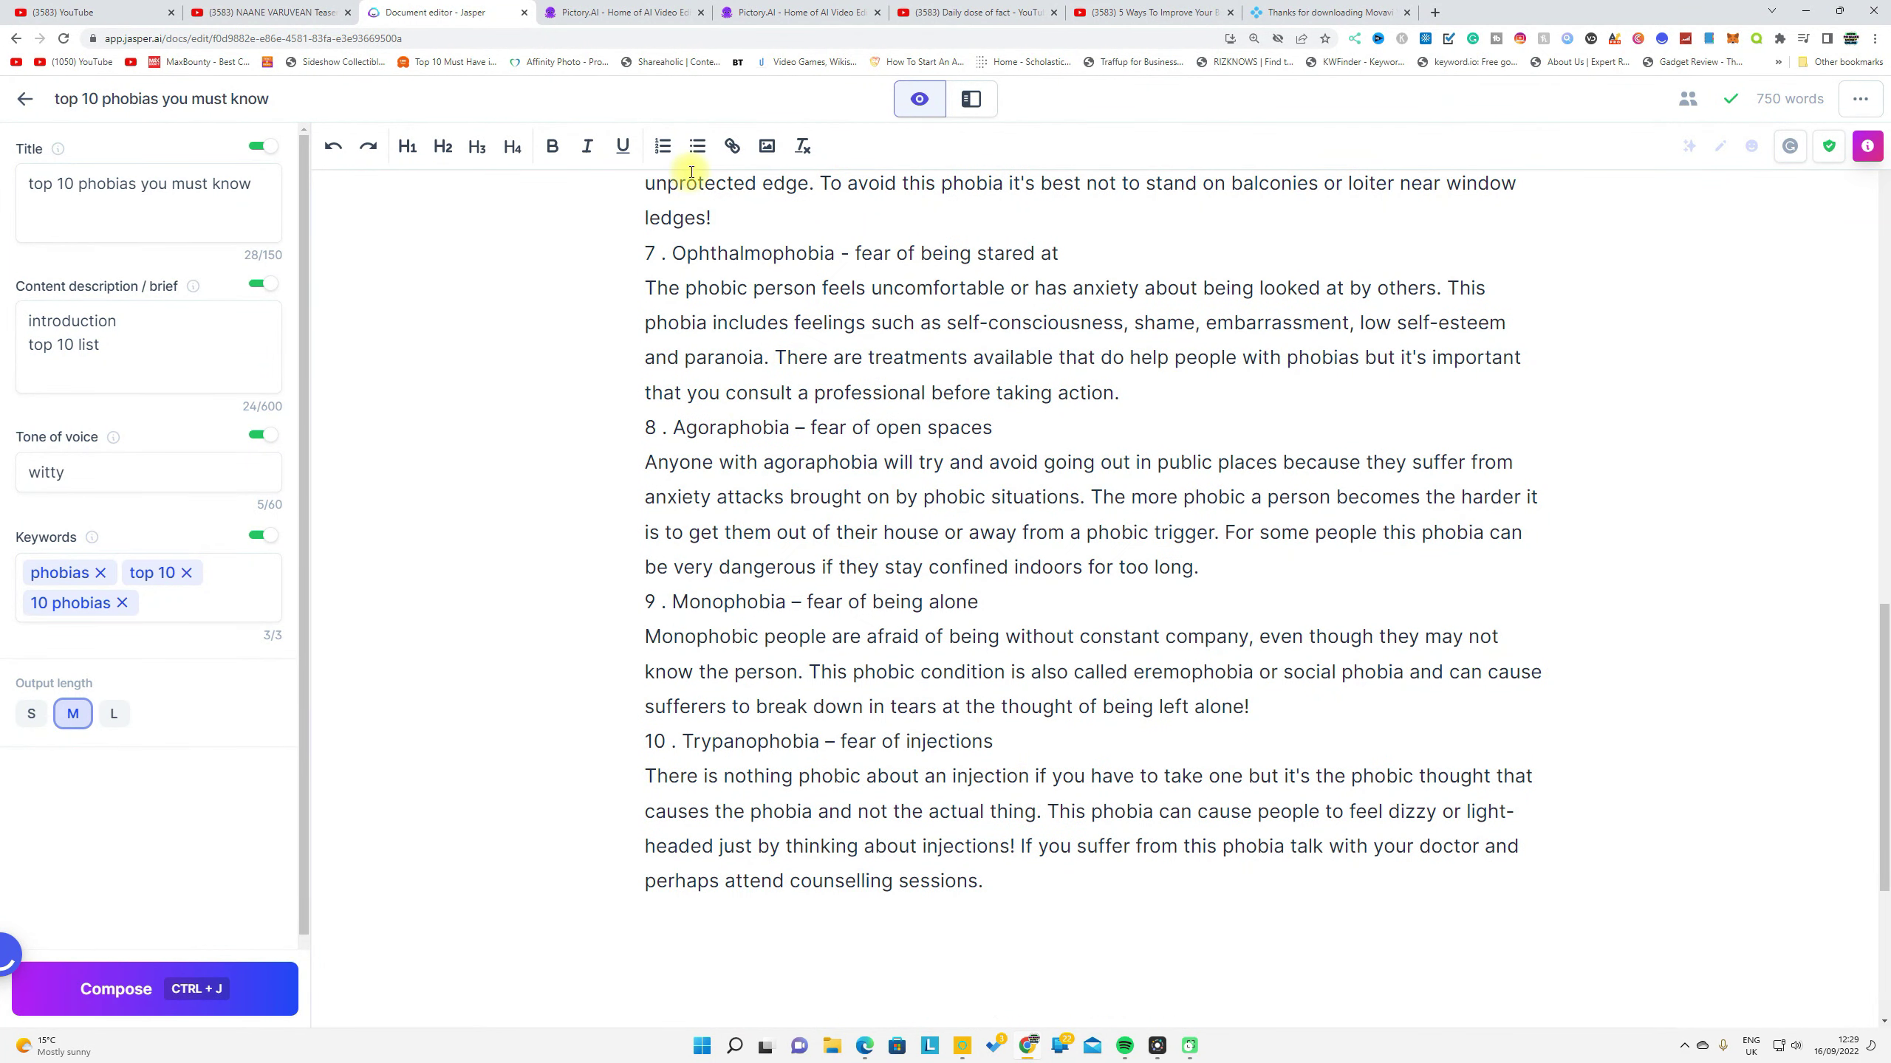
pyautogui.click(666, 7)
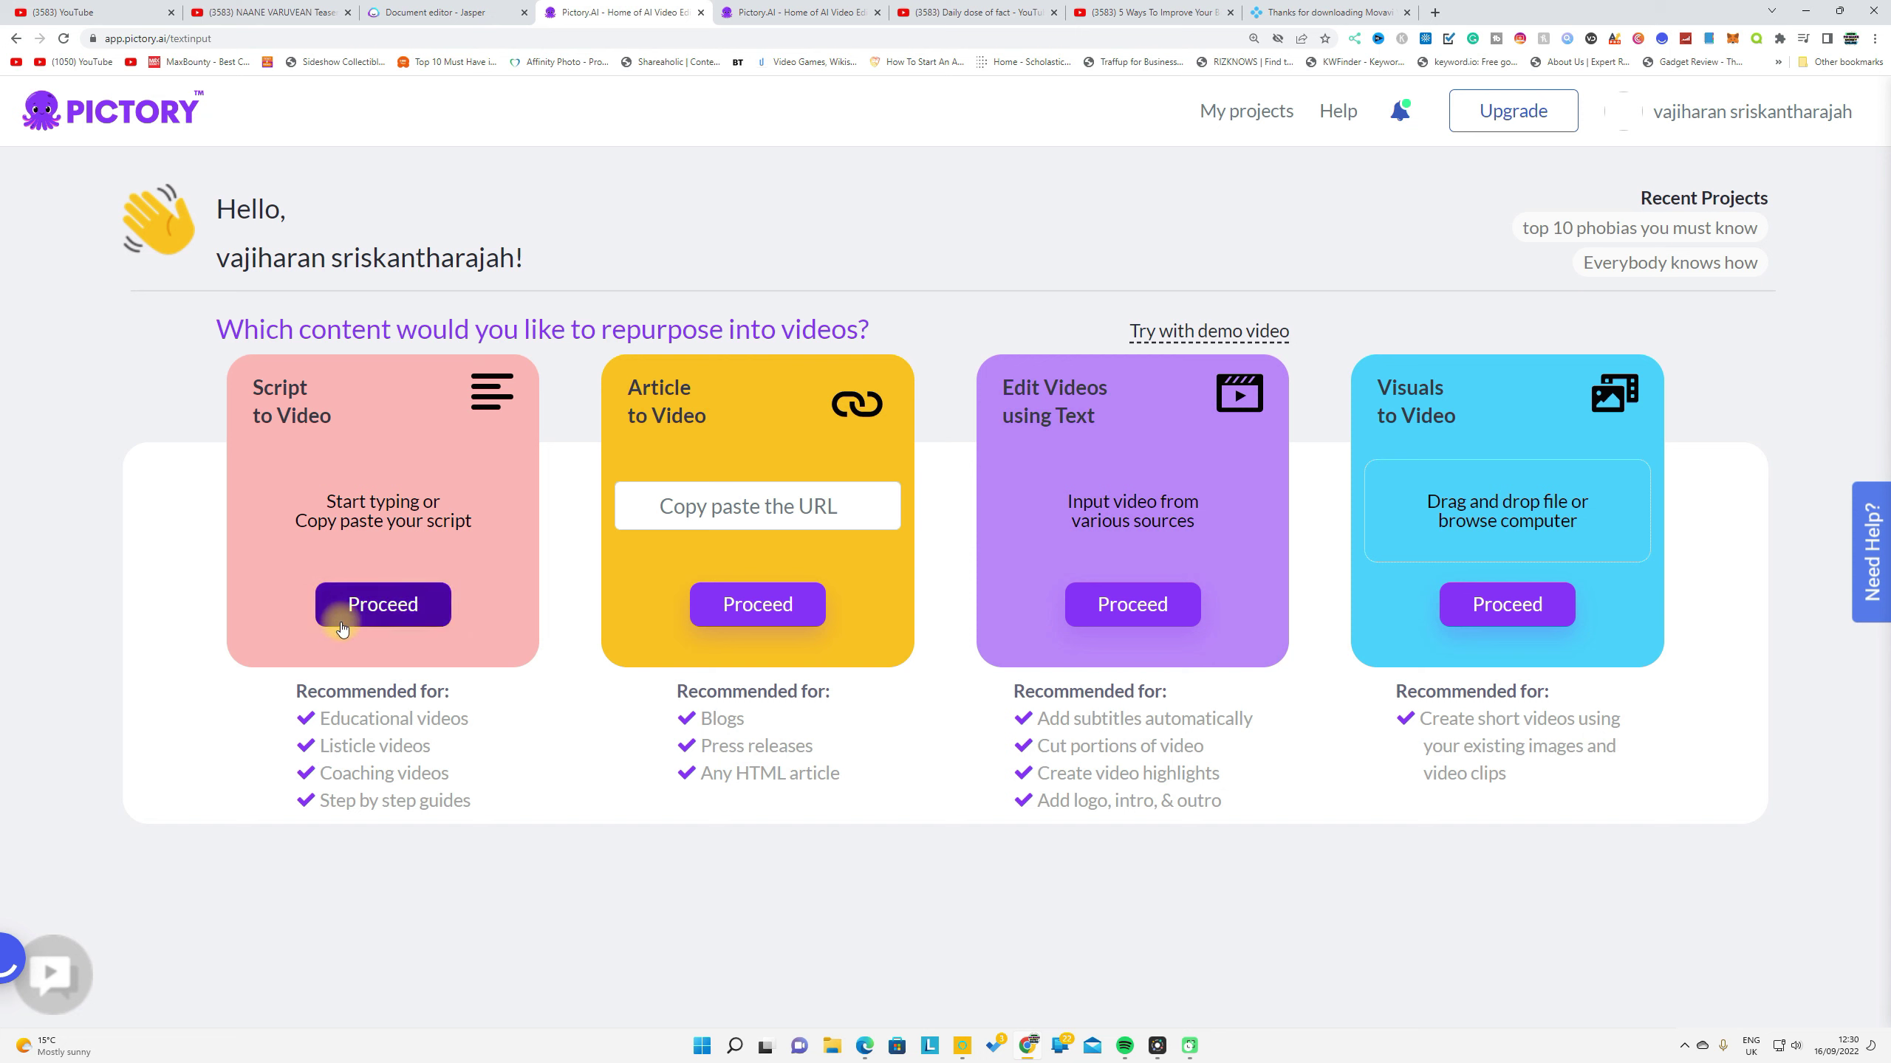
pyautogui.click(923, 12)
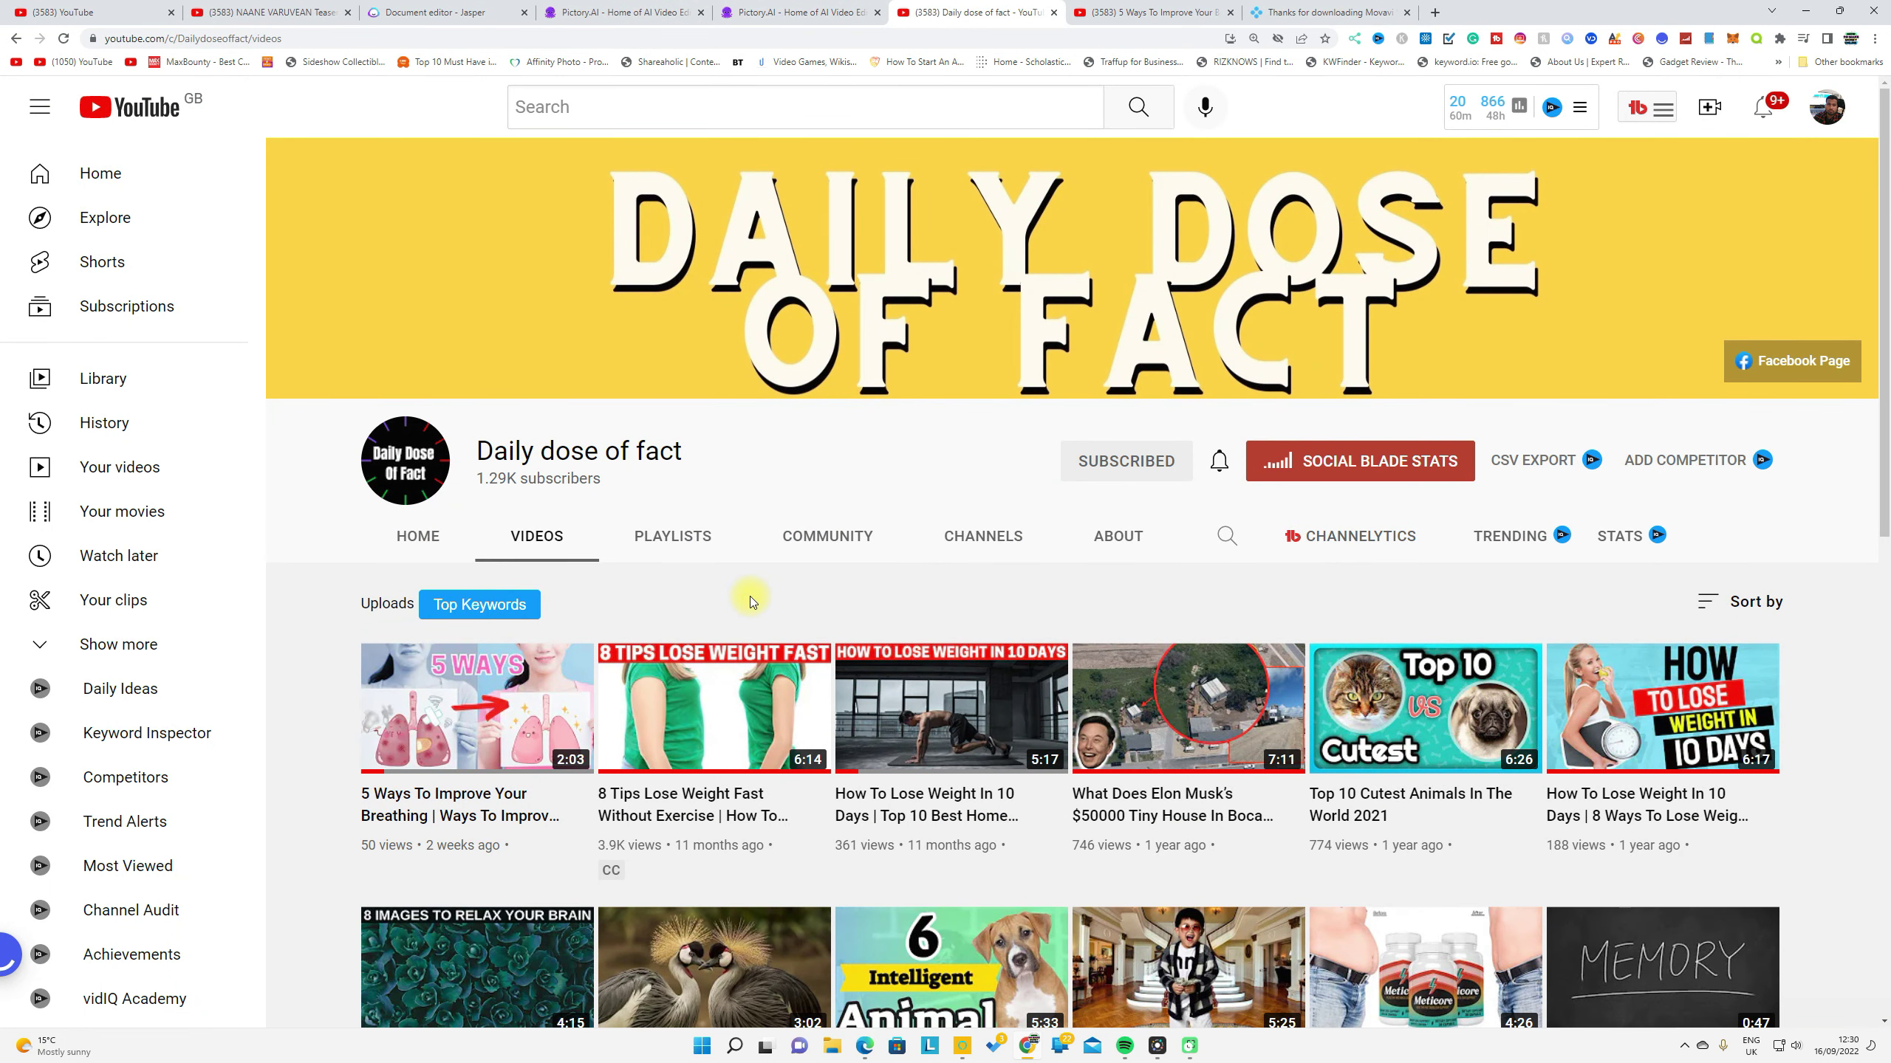
# Scroll down the channel's Videos grid to reach its older uploads
pyautogui.scroll(-5, 774, 633)
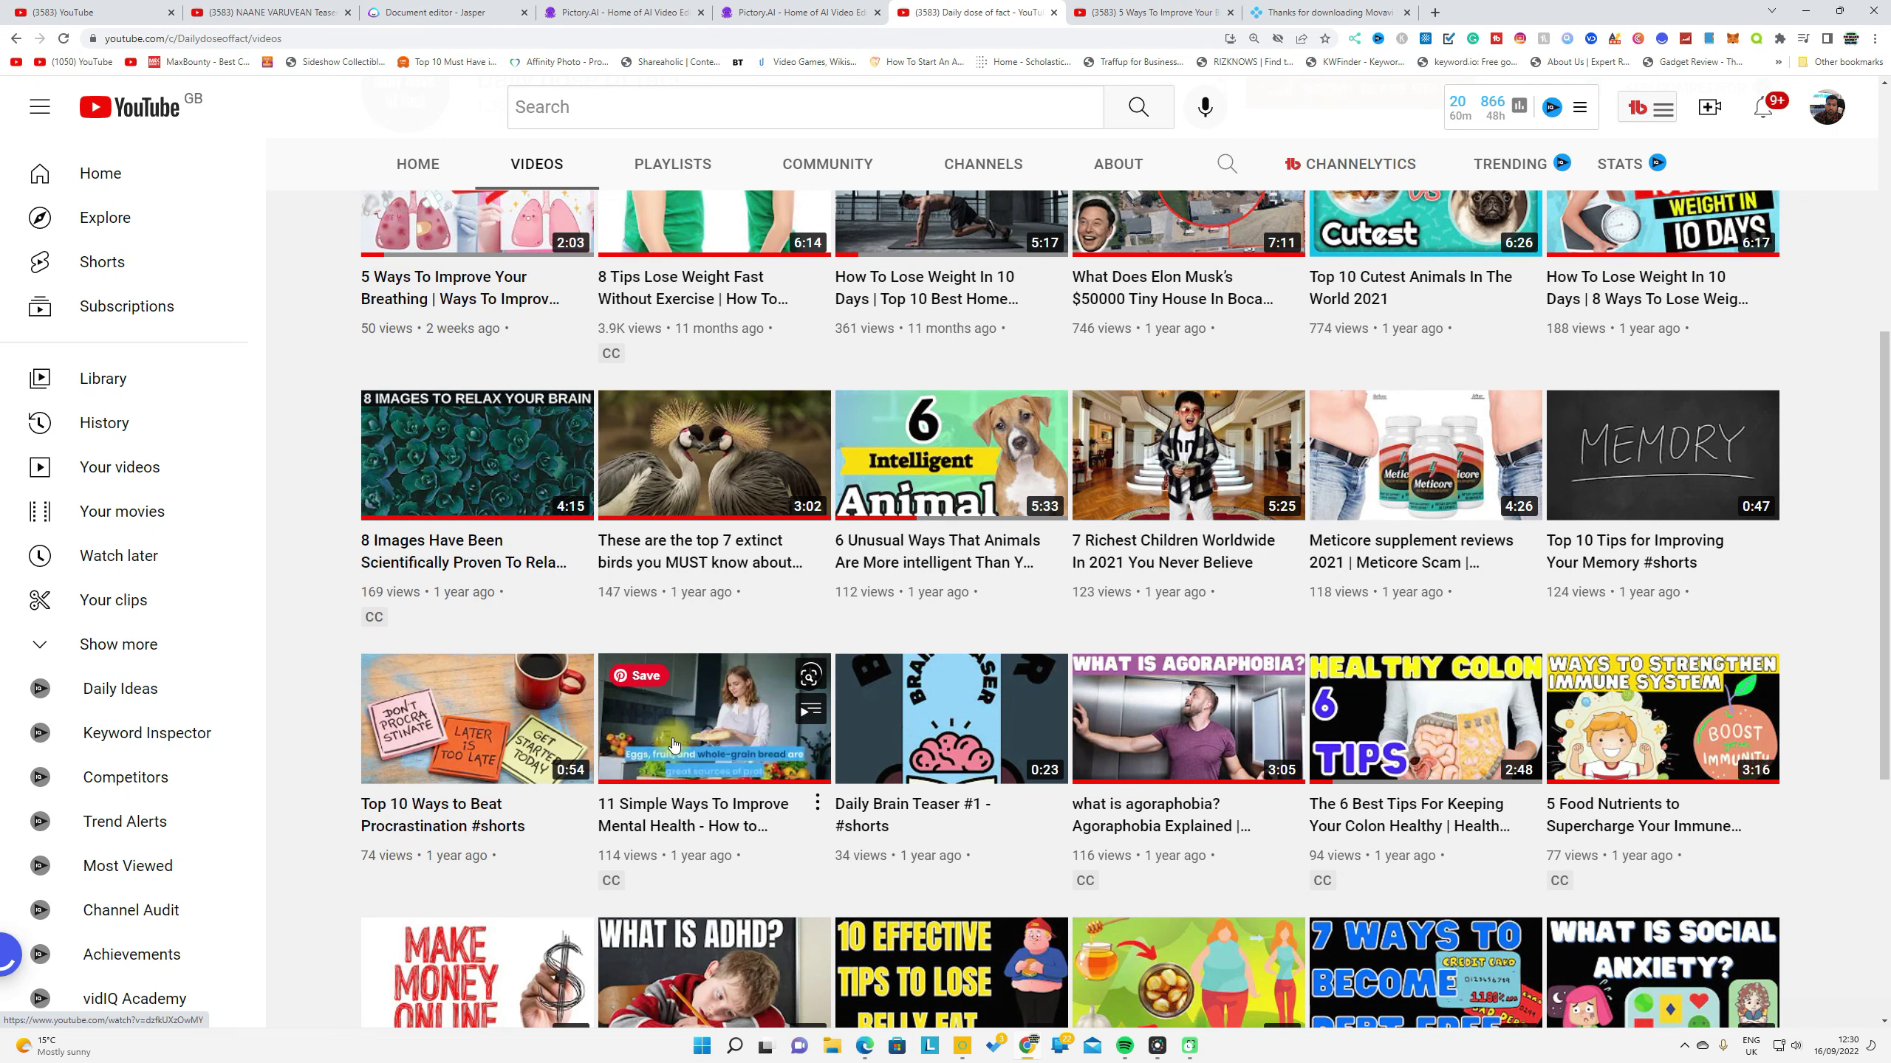
pyautogui.scroll(-2, 717, 728)
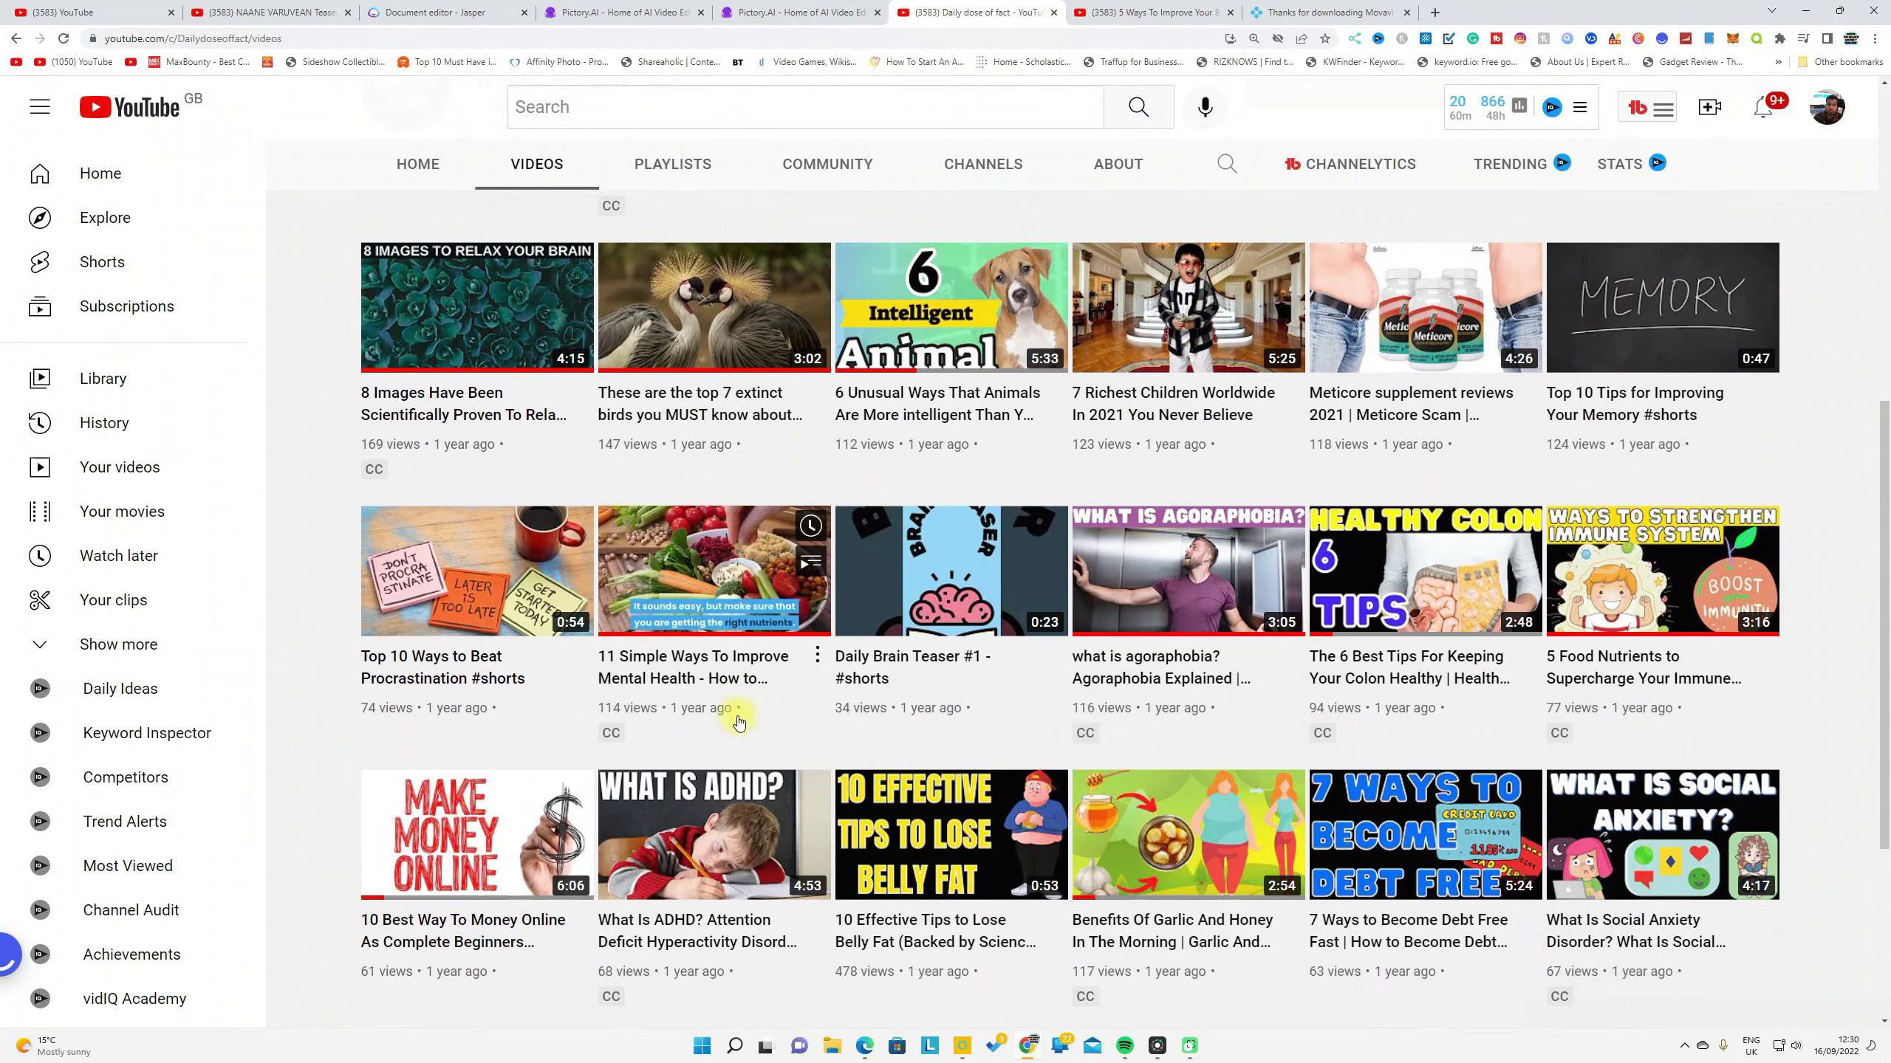
pyautogui.scroll(-7, 1174, 757)
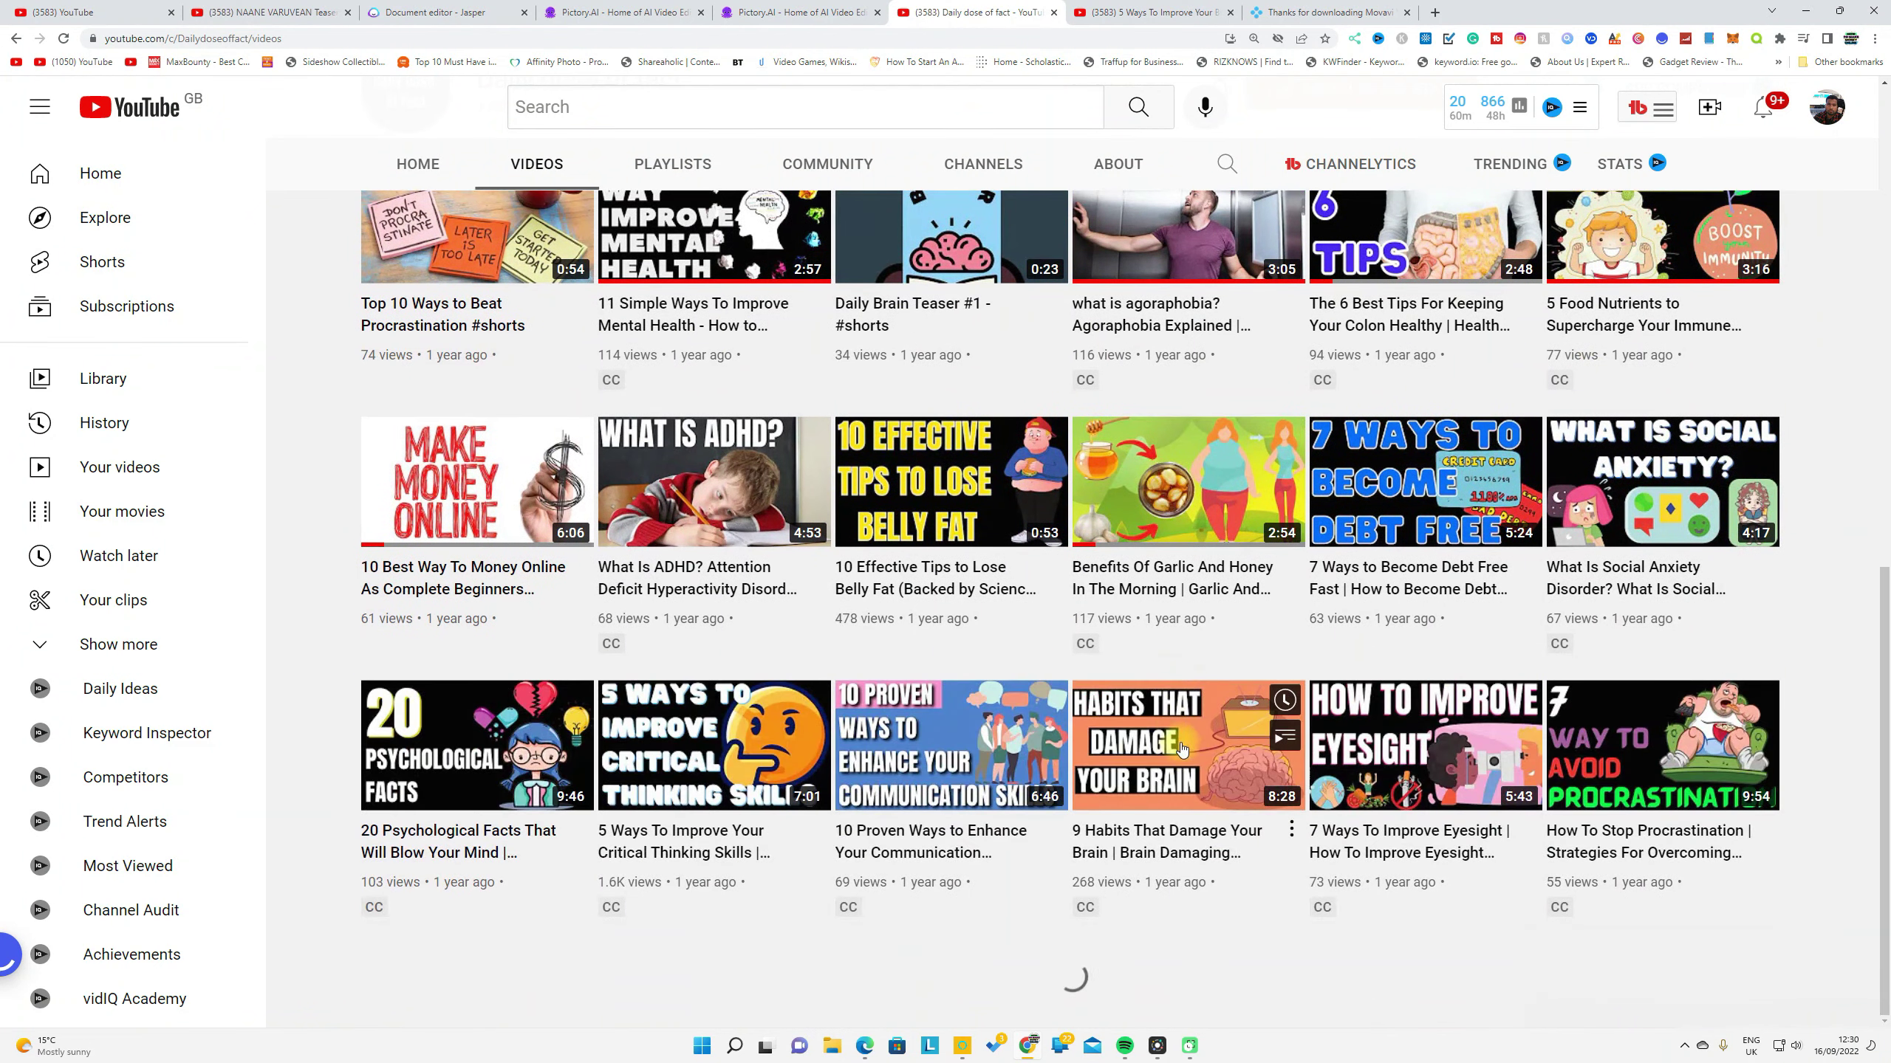
pyautogui.scroll(-9, 554, 722)
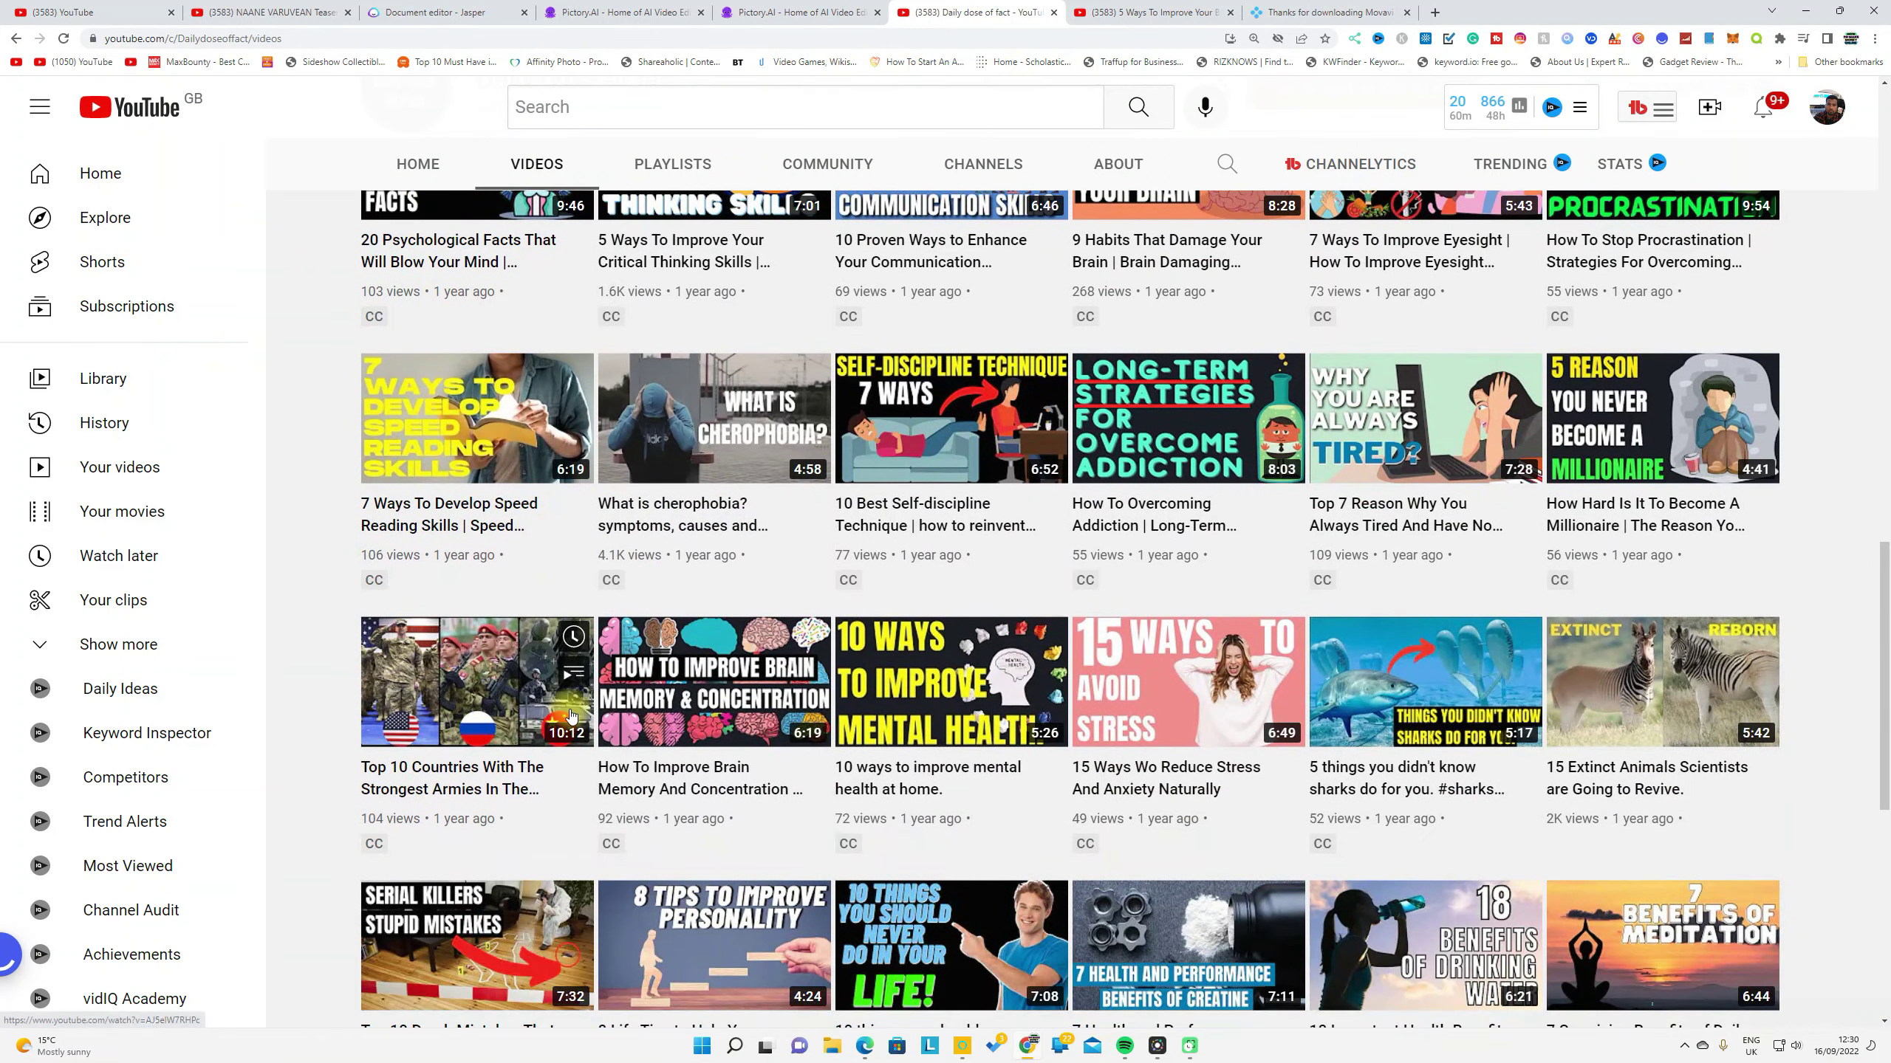
pyautogui.scroll(-2, 572, 713)
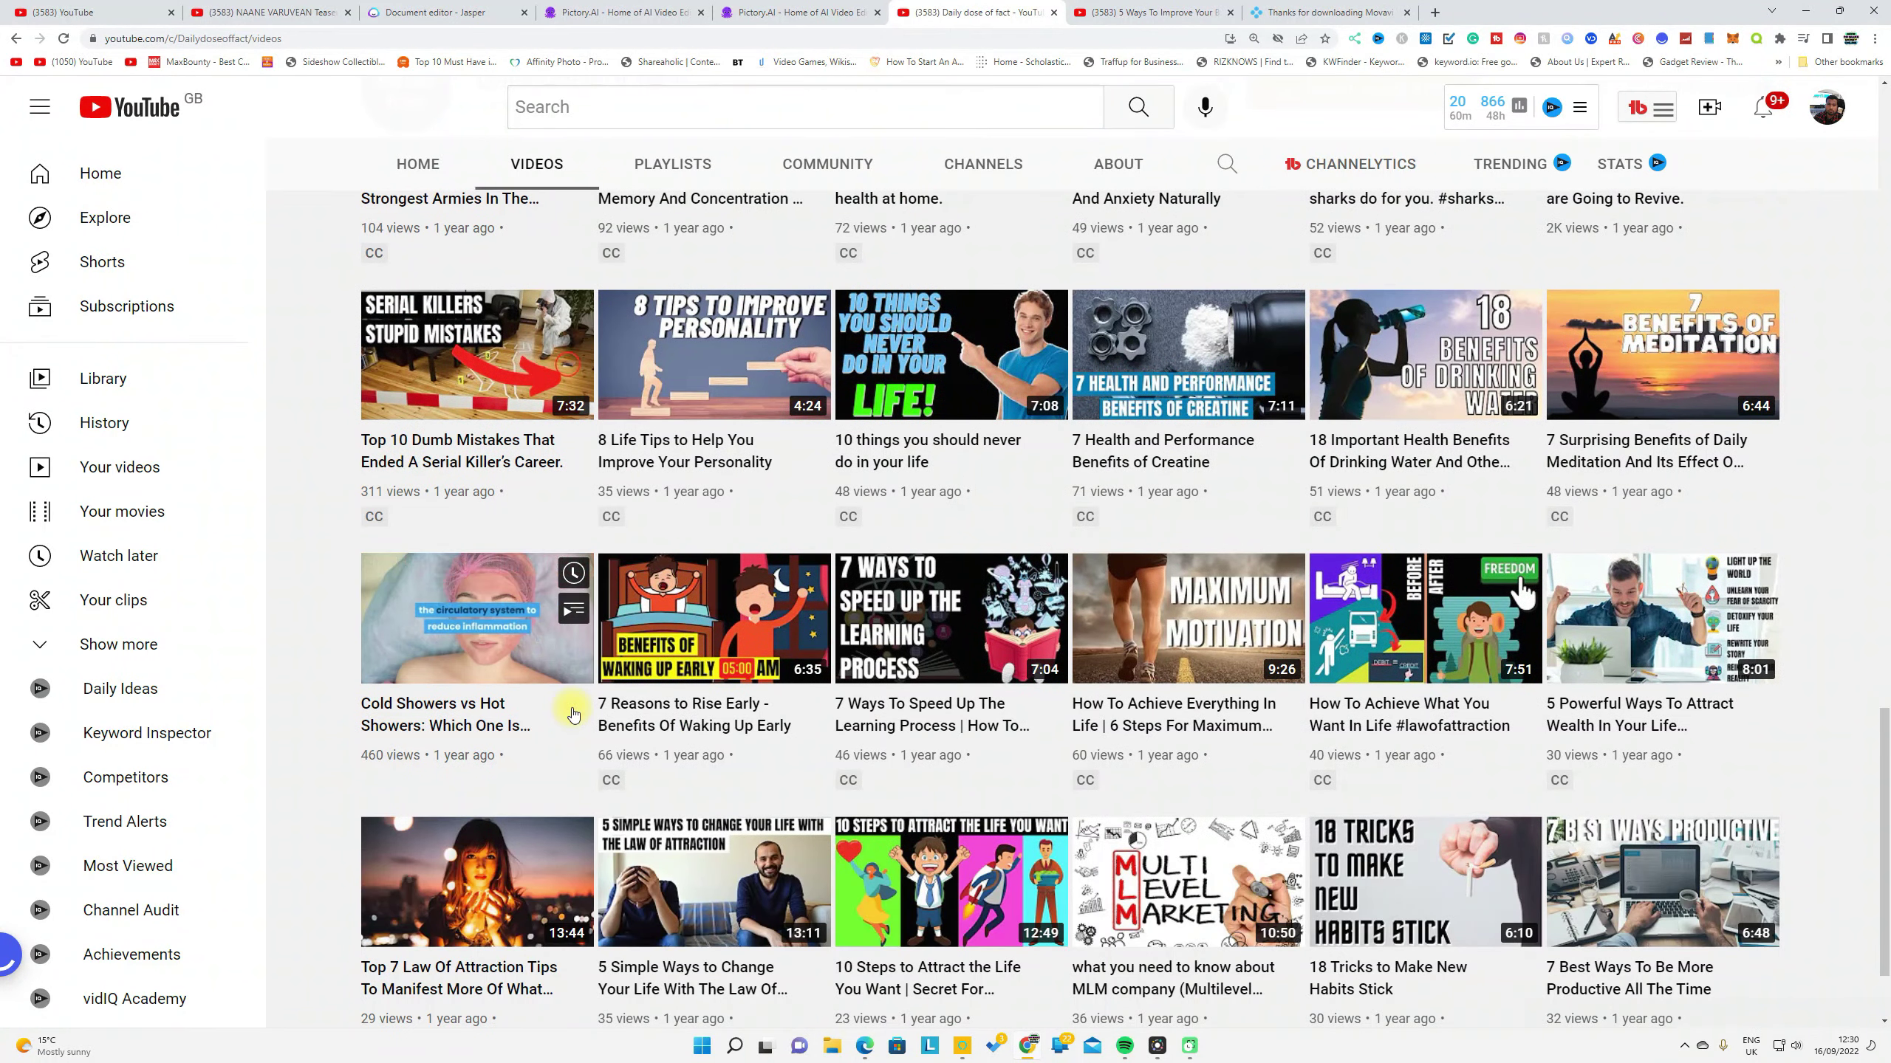
pyautogui.scroll(-4, 573, 712)
pyautogui.scroll(-5, 573, 712)
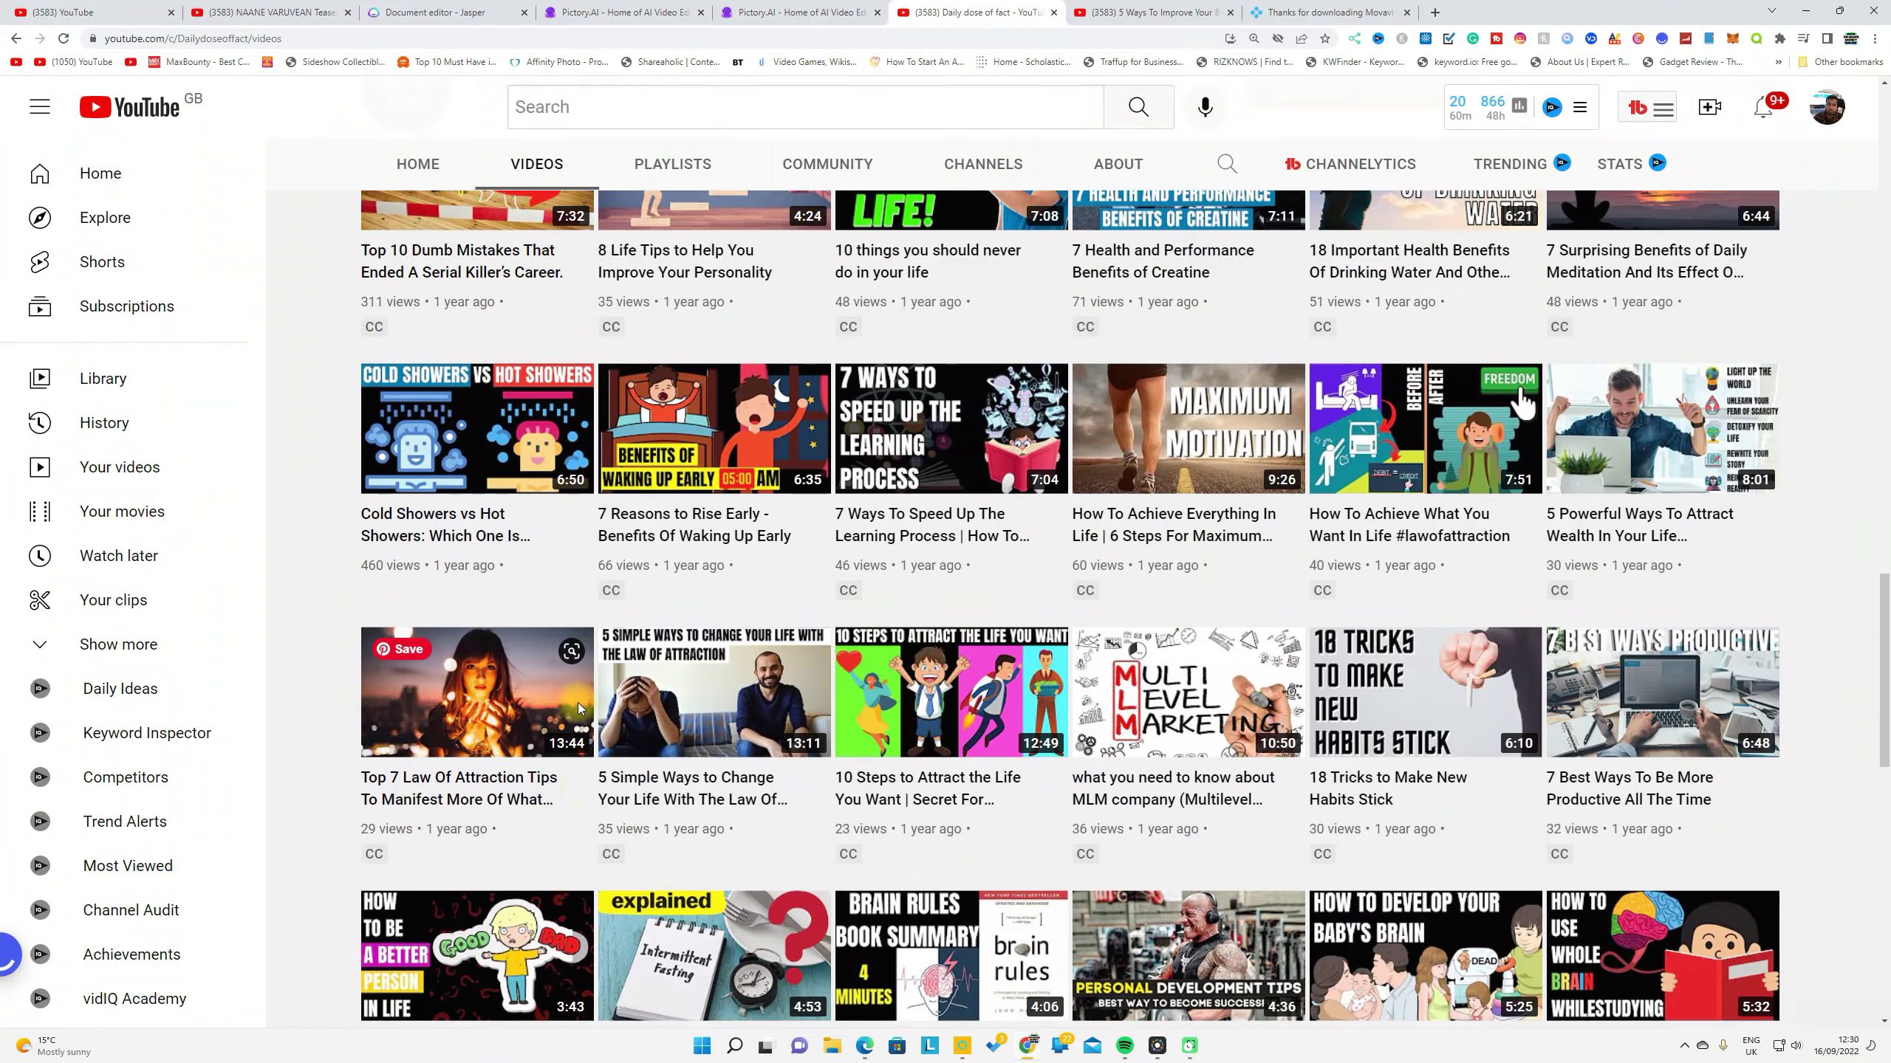
pyautogui.scroll(-3, 580, 707)
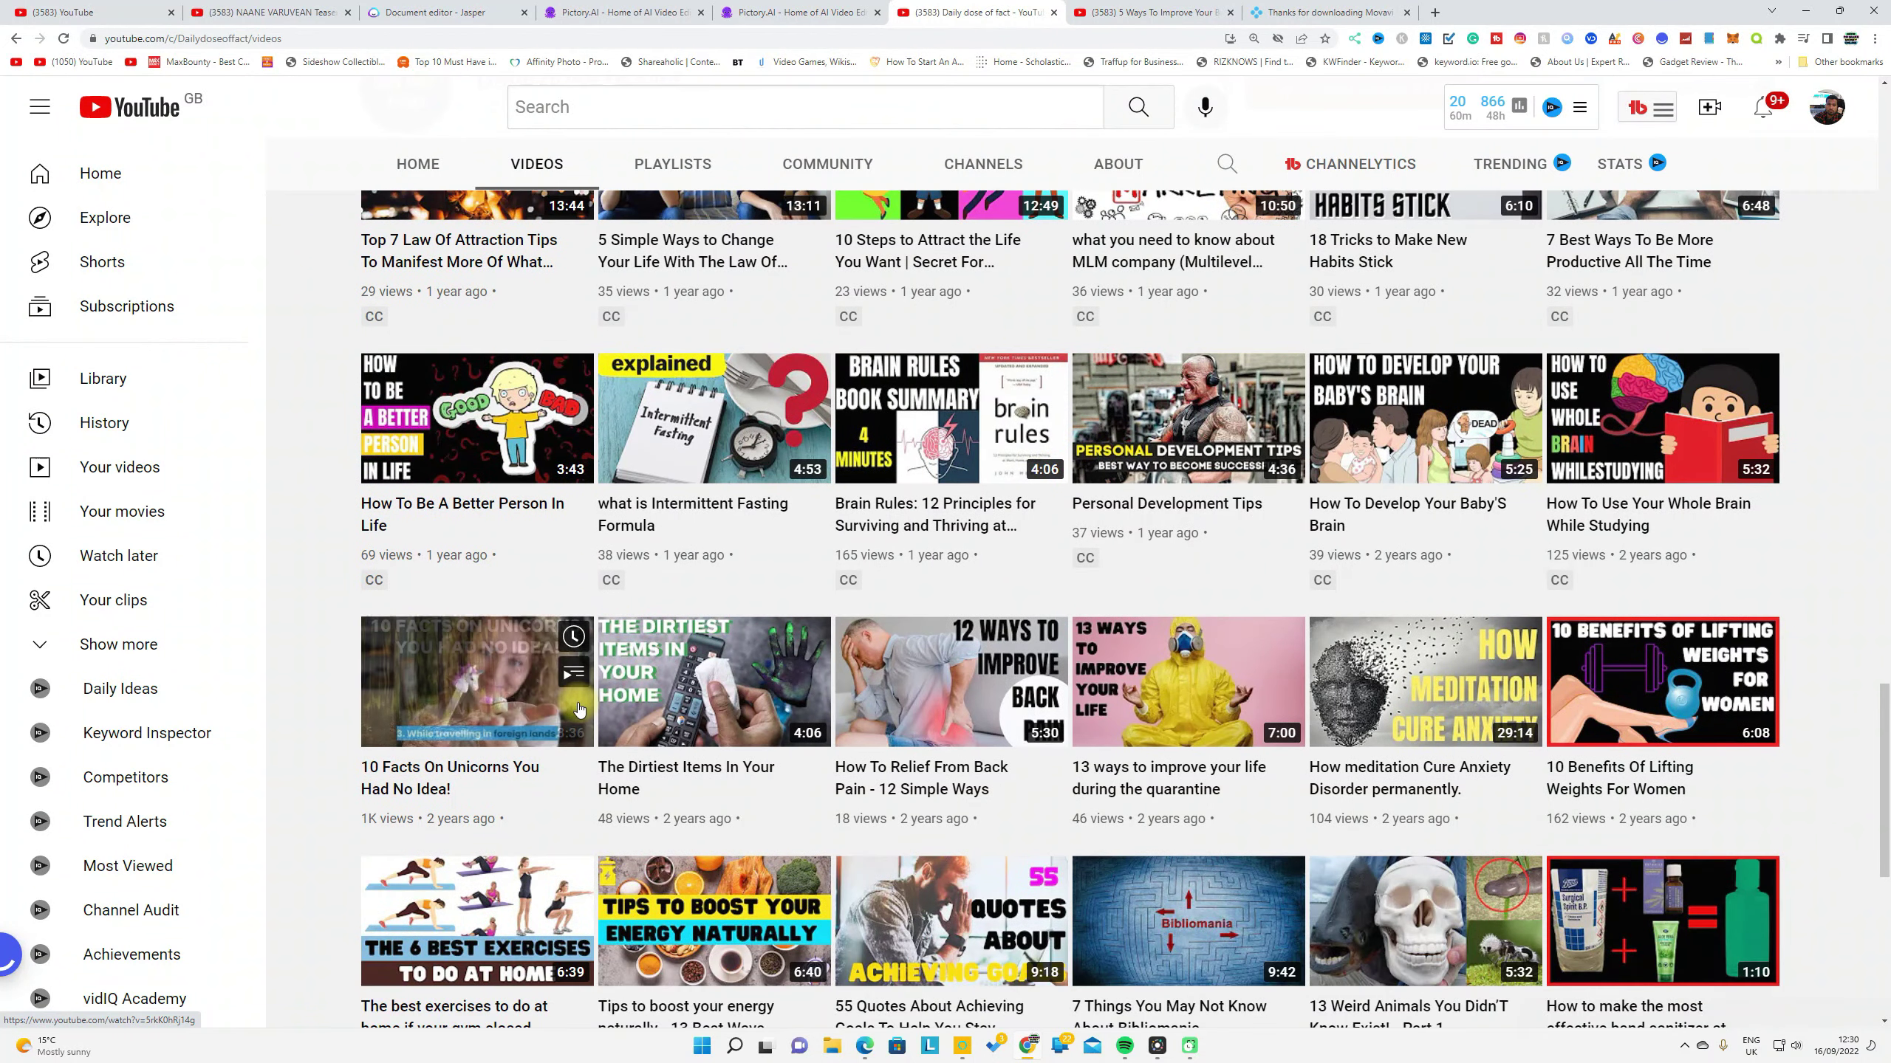
pyautogui.scroll(-3, 580, 707)
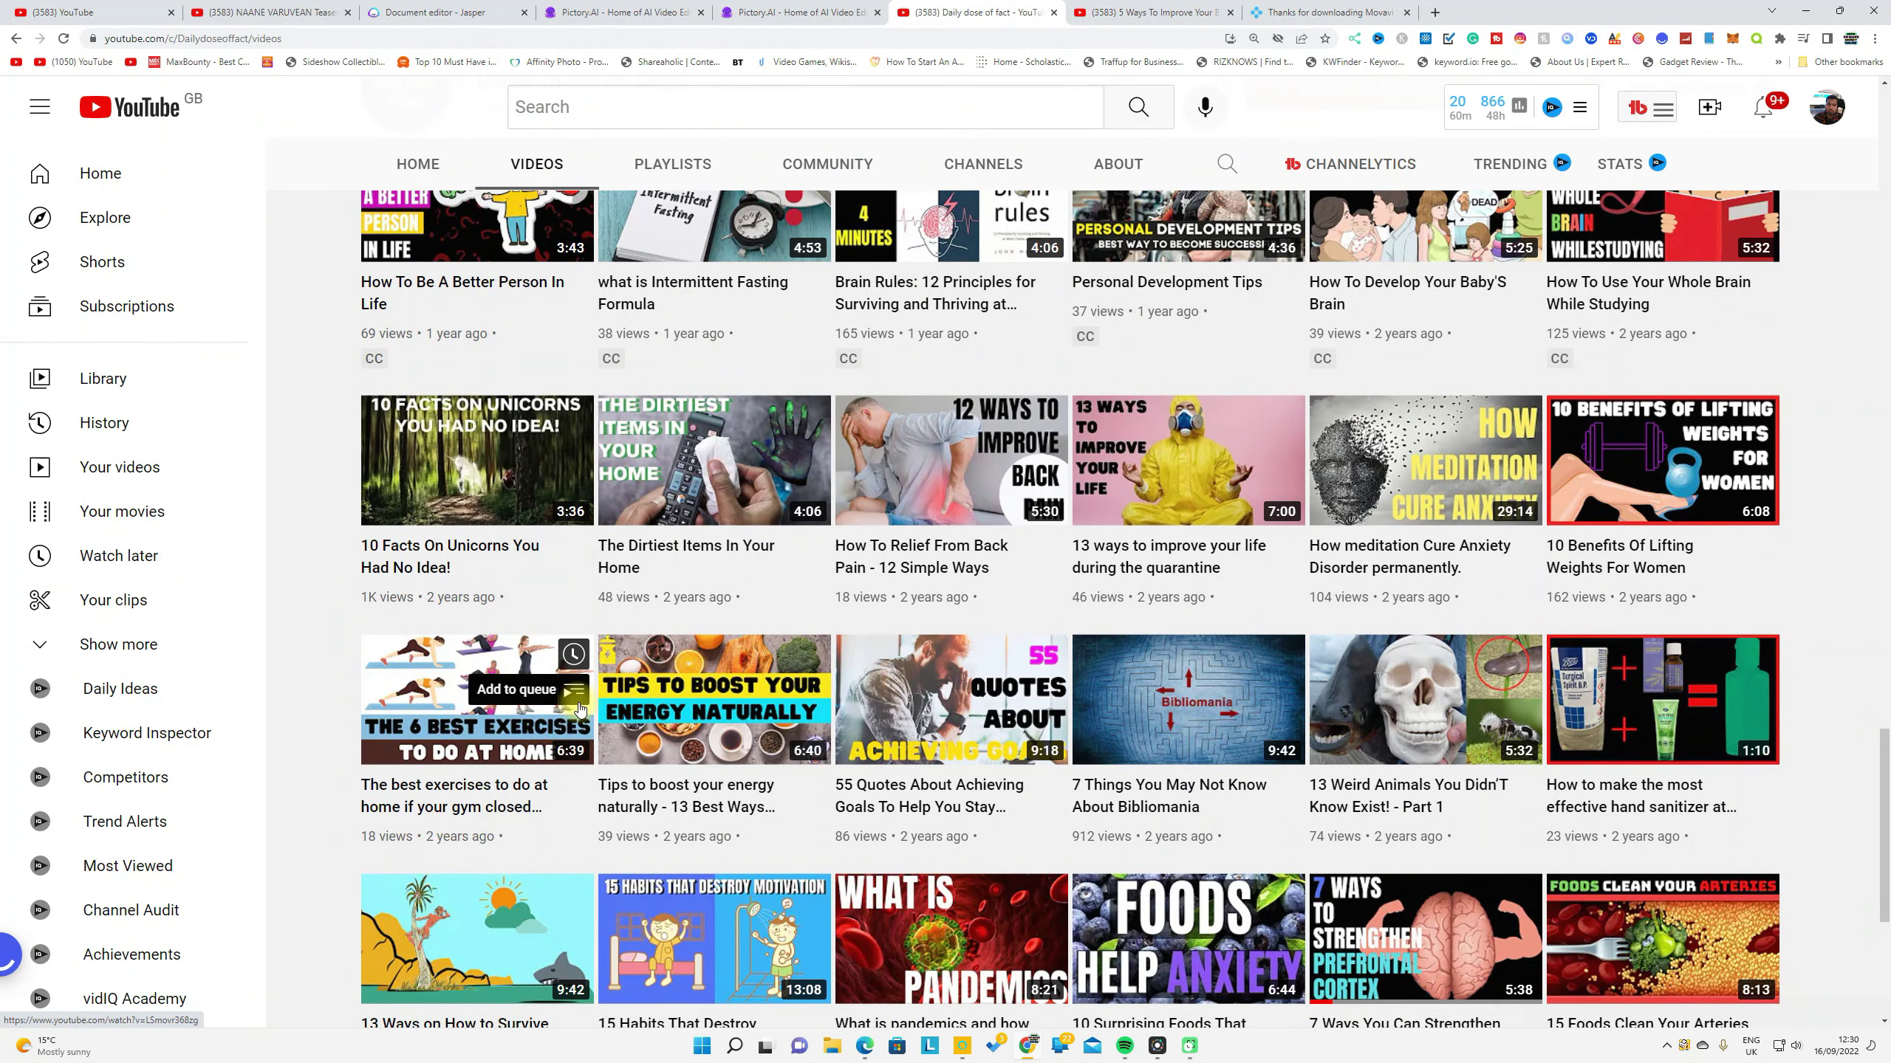
pyautogui.scroll(-3, 580, 707)
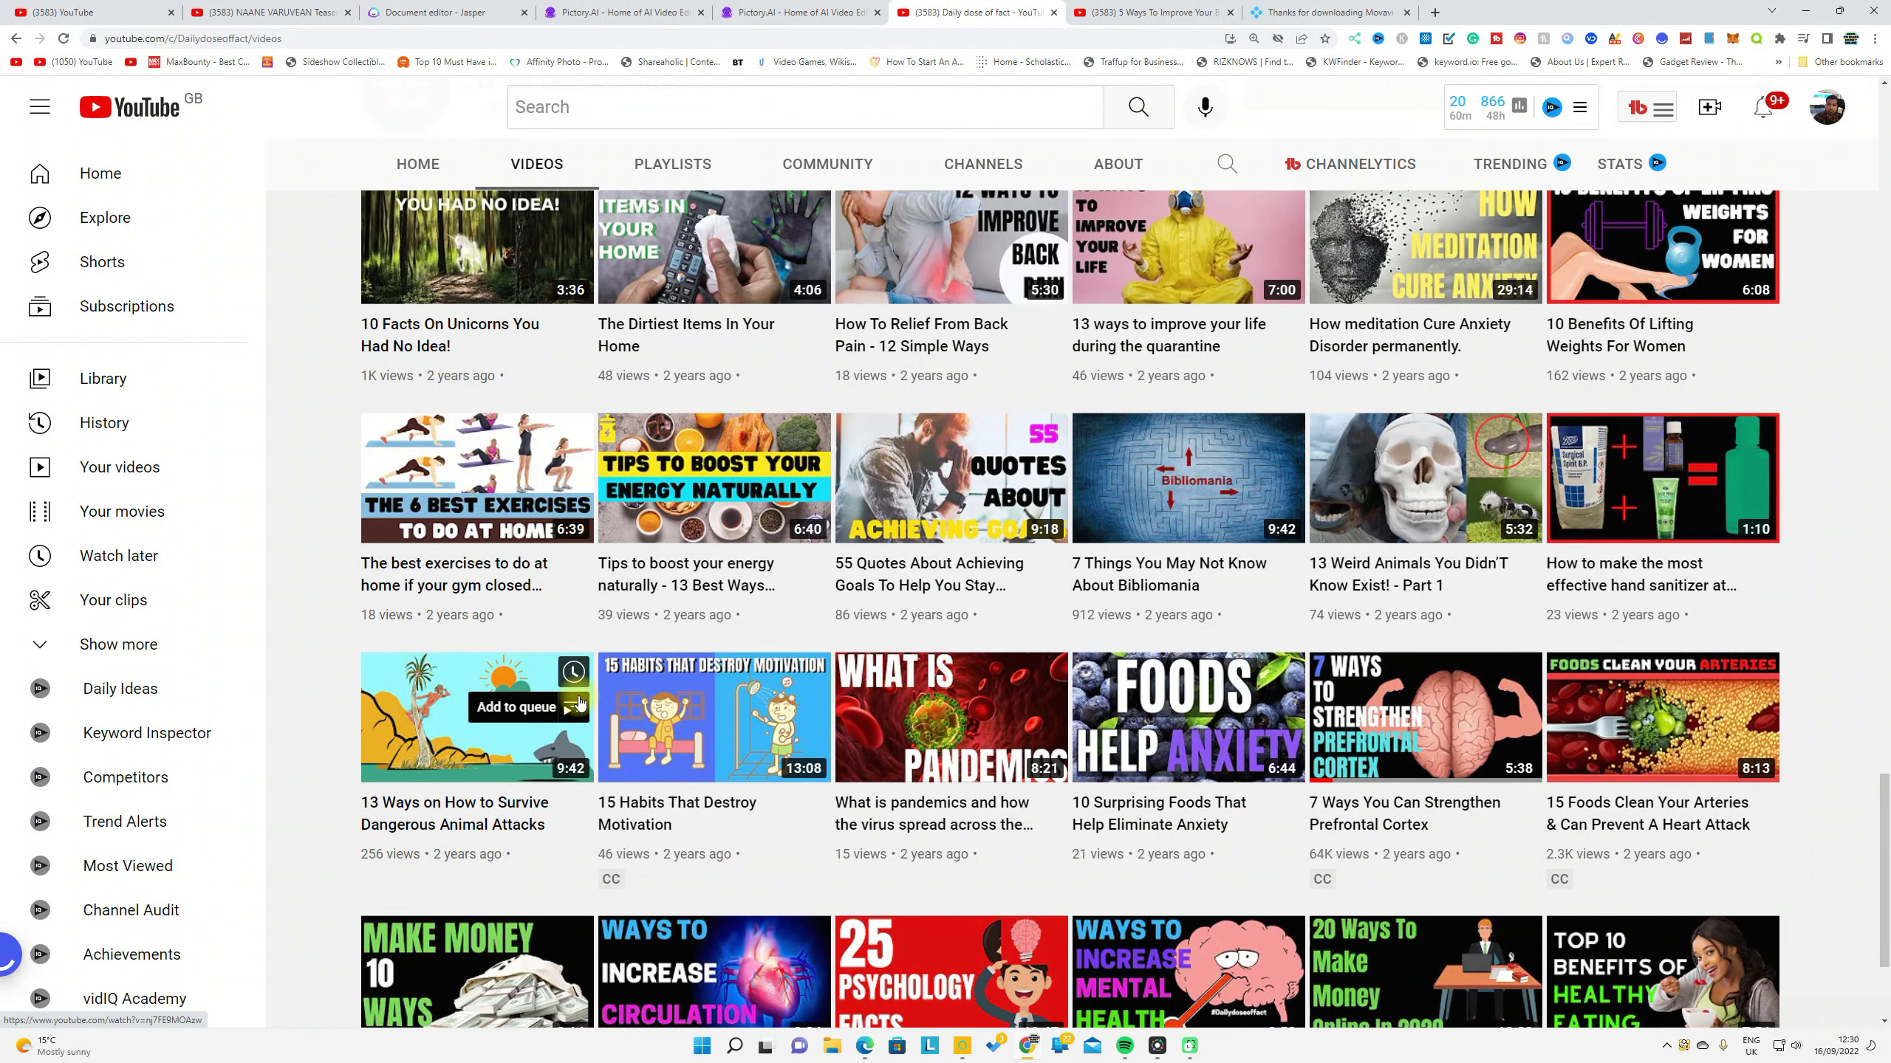
# Glance at the Jasper script's end, browse the channel uploads again, and return to Jasper
pyautogui.click(439, 11)
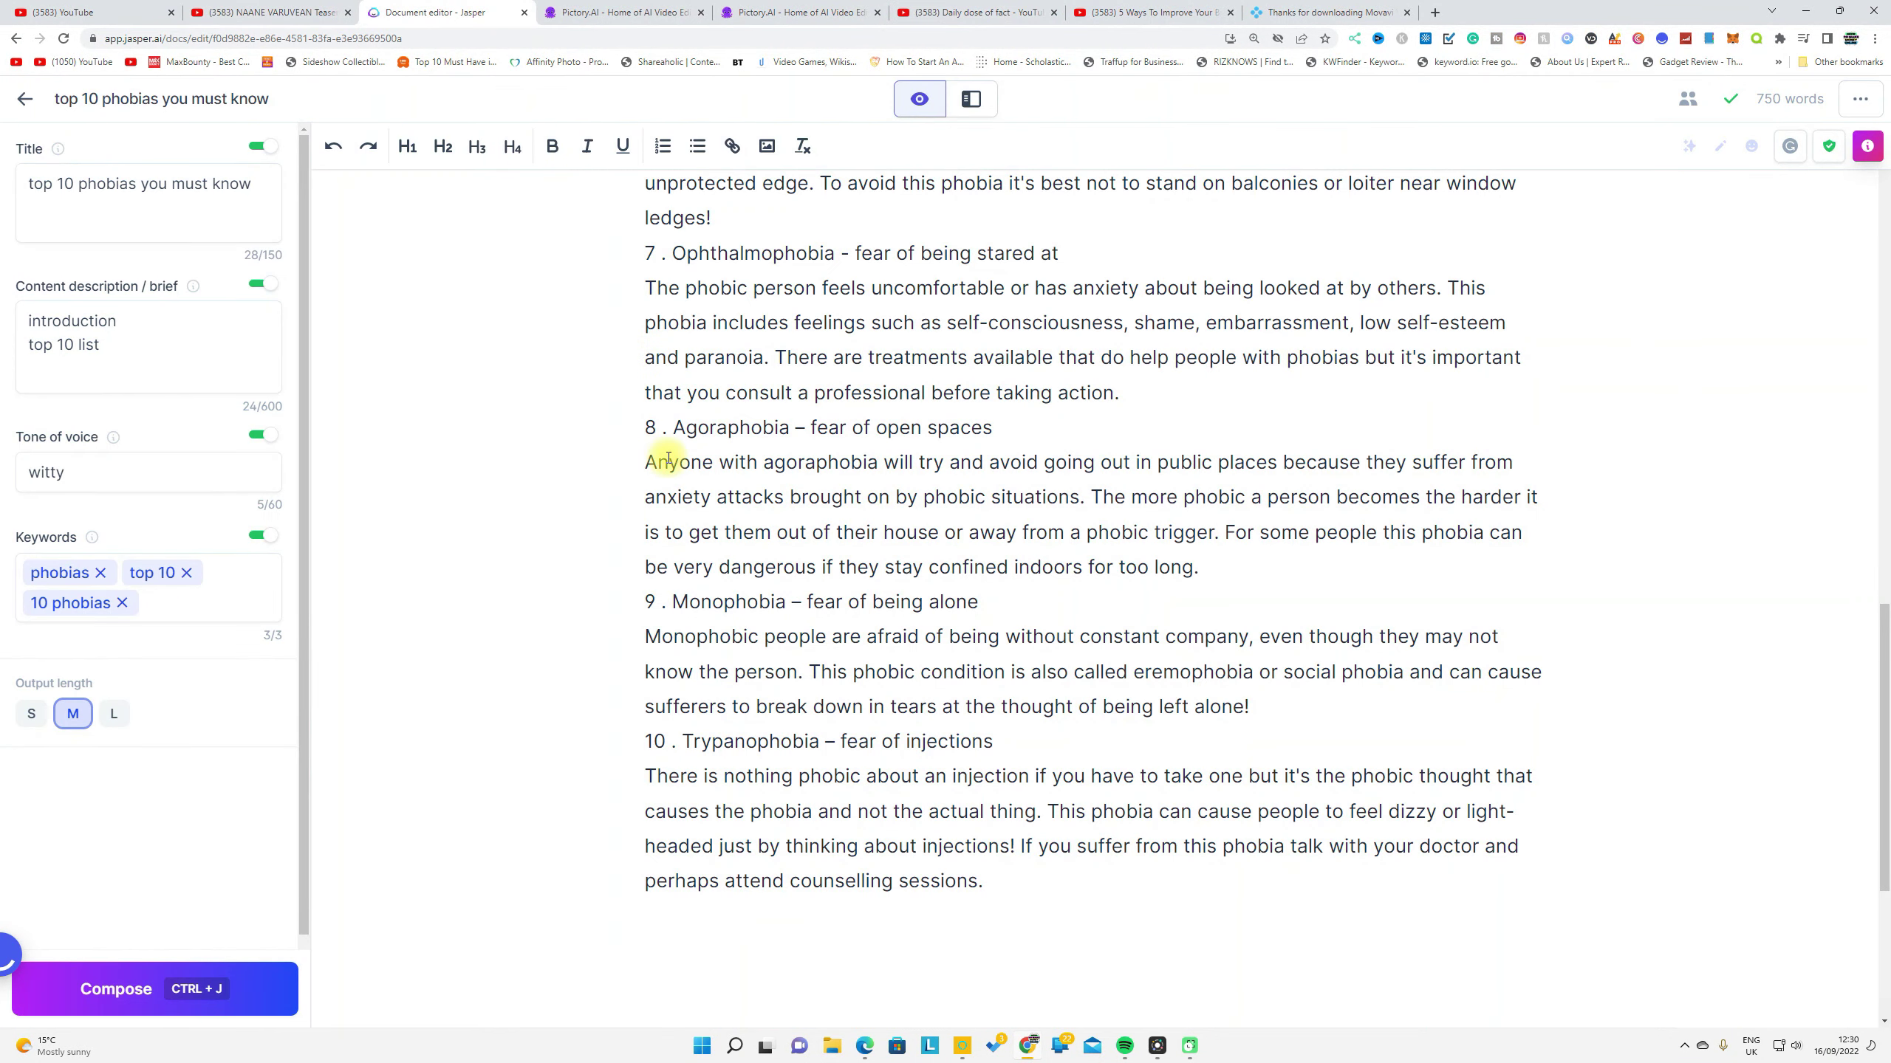
pyautogui.scroll(-1, 704, 526)
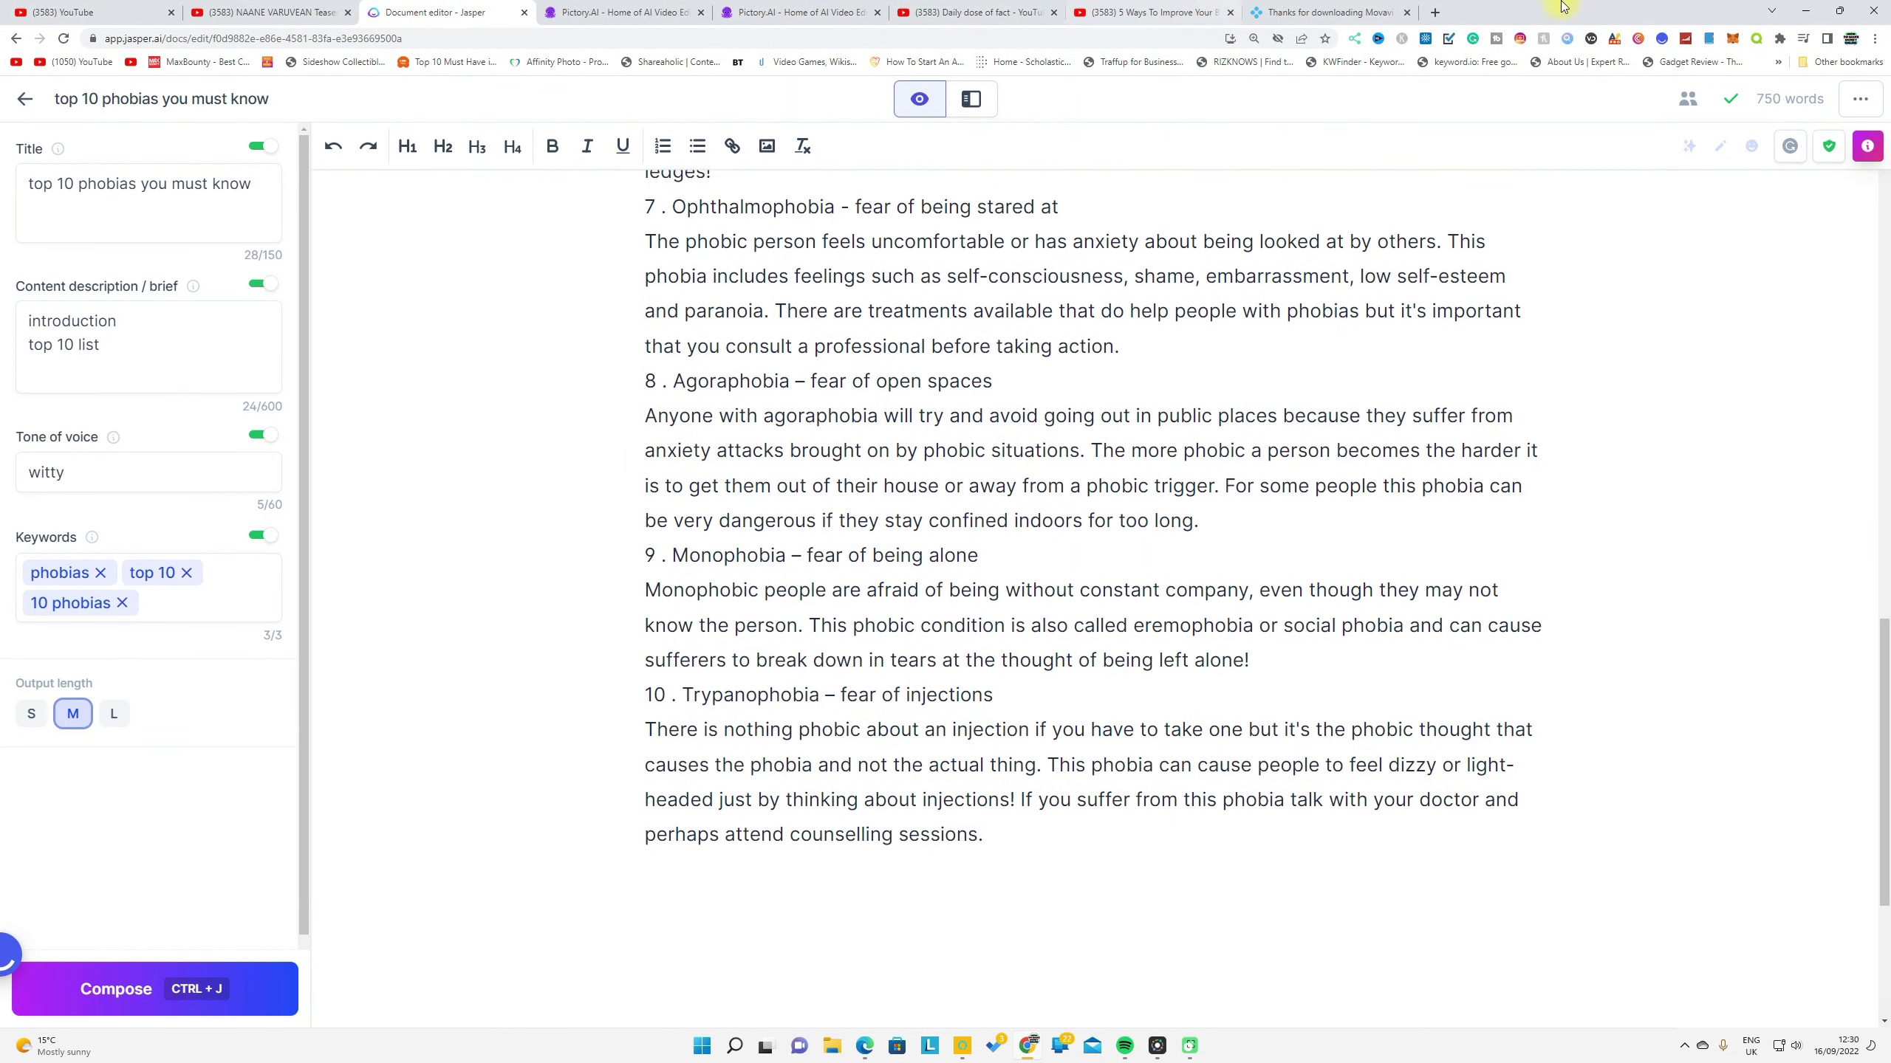
pyautogui.click(967, 12)
pyautogui.scroll(-5, 967, 250)
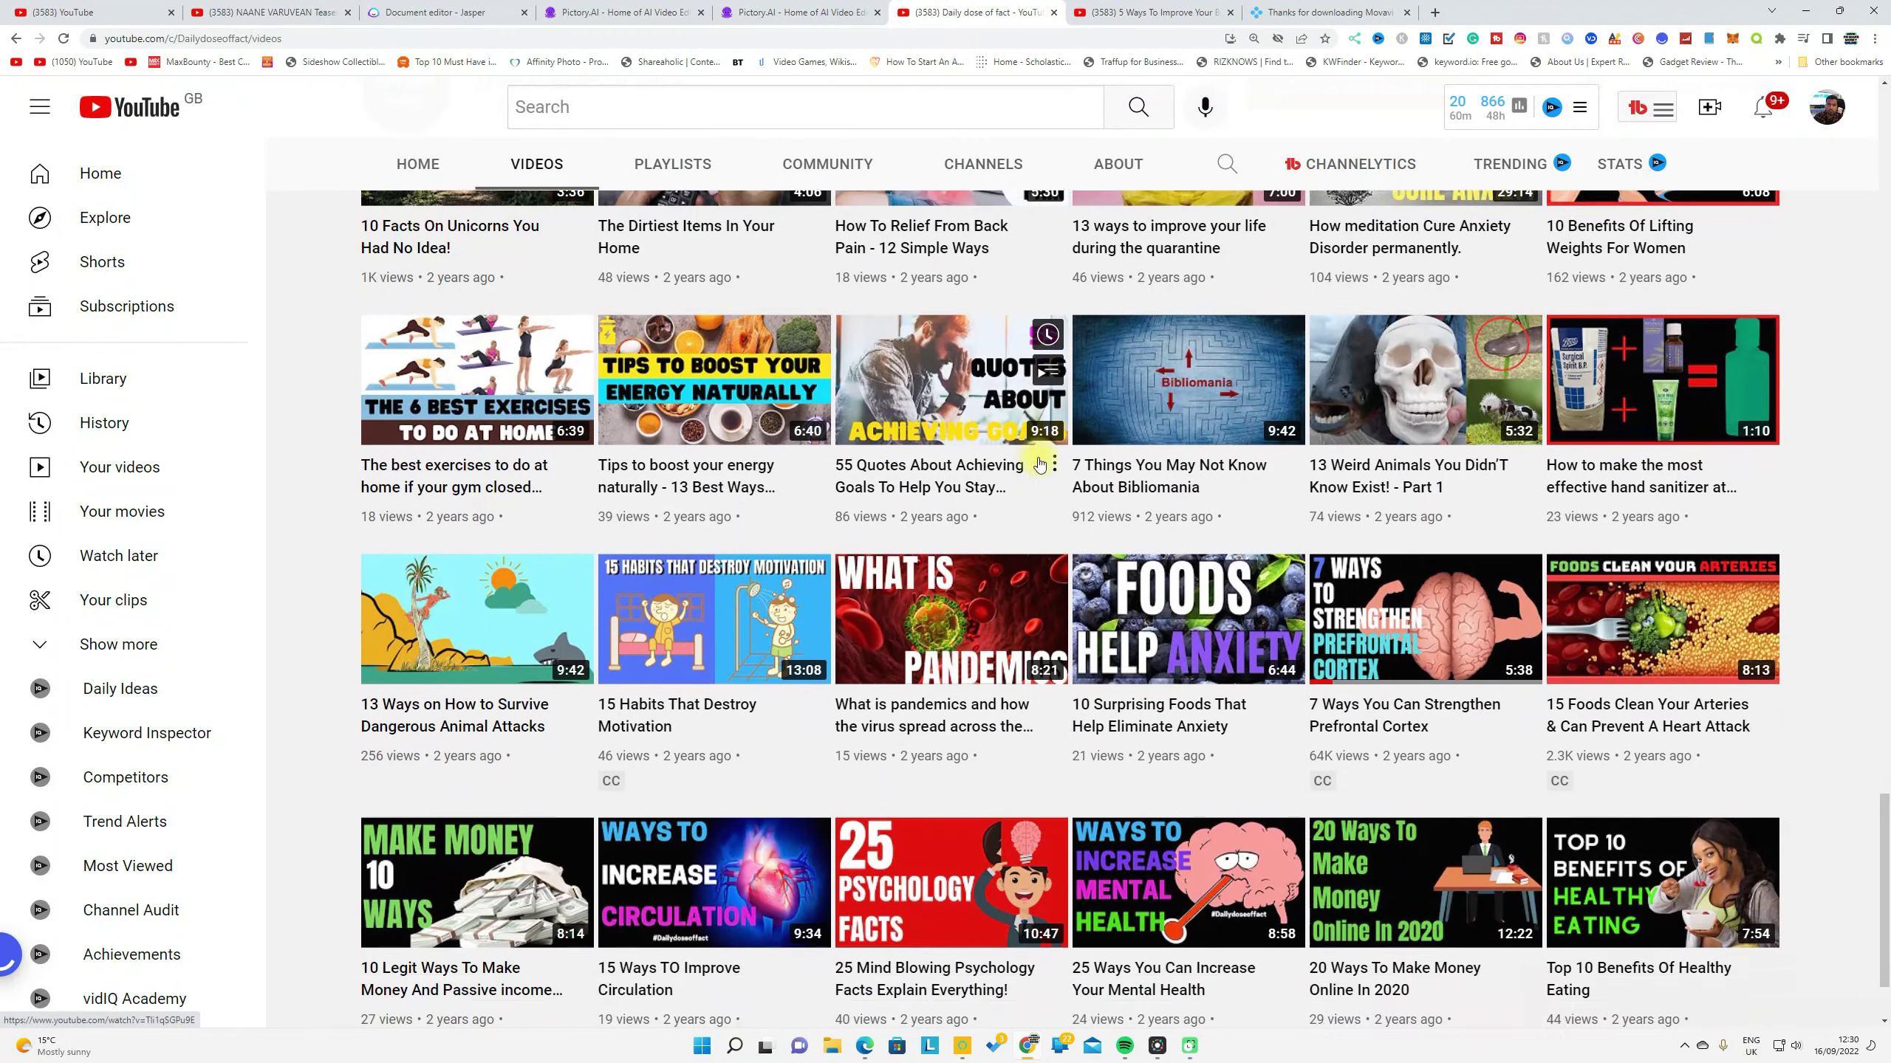
pyautogui.scroll(-2, 1040, 471)
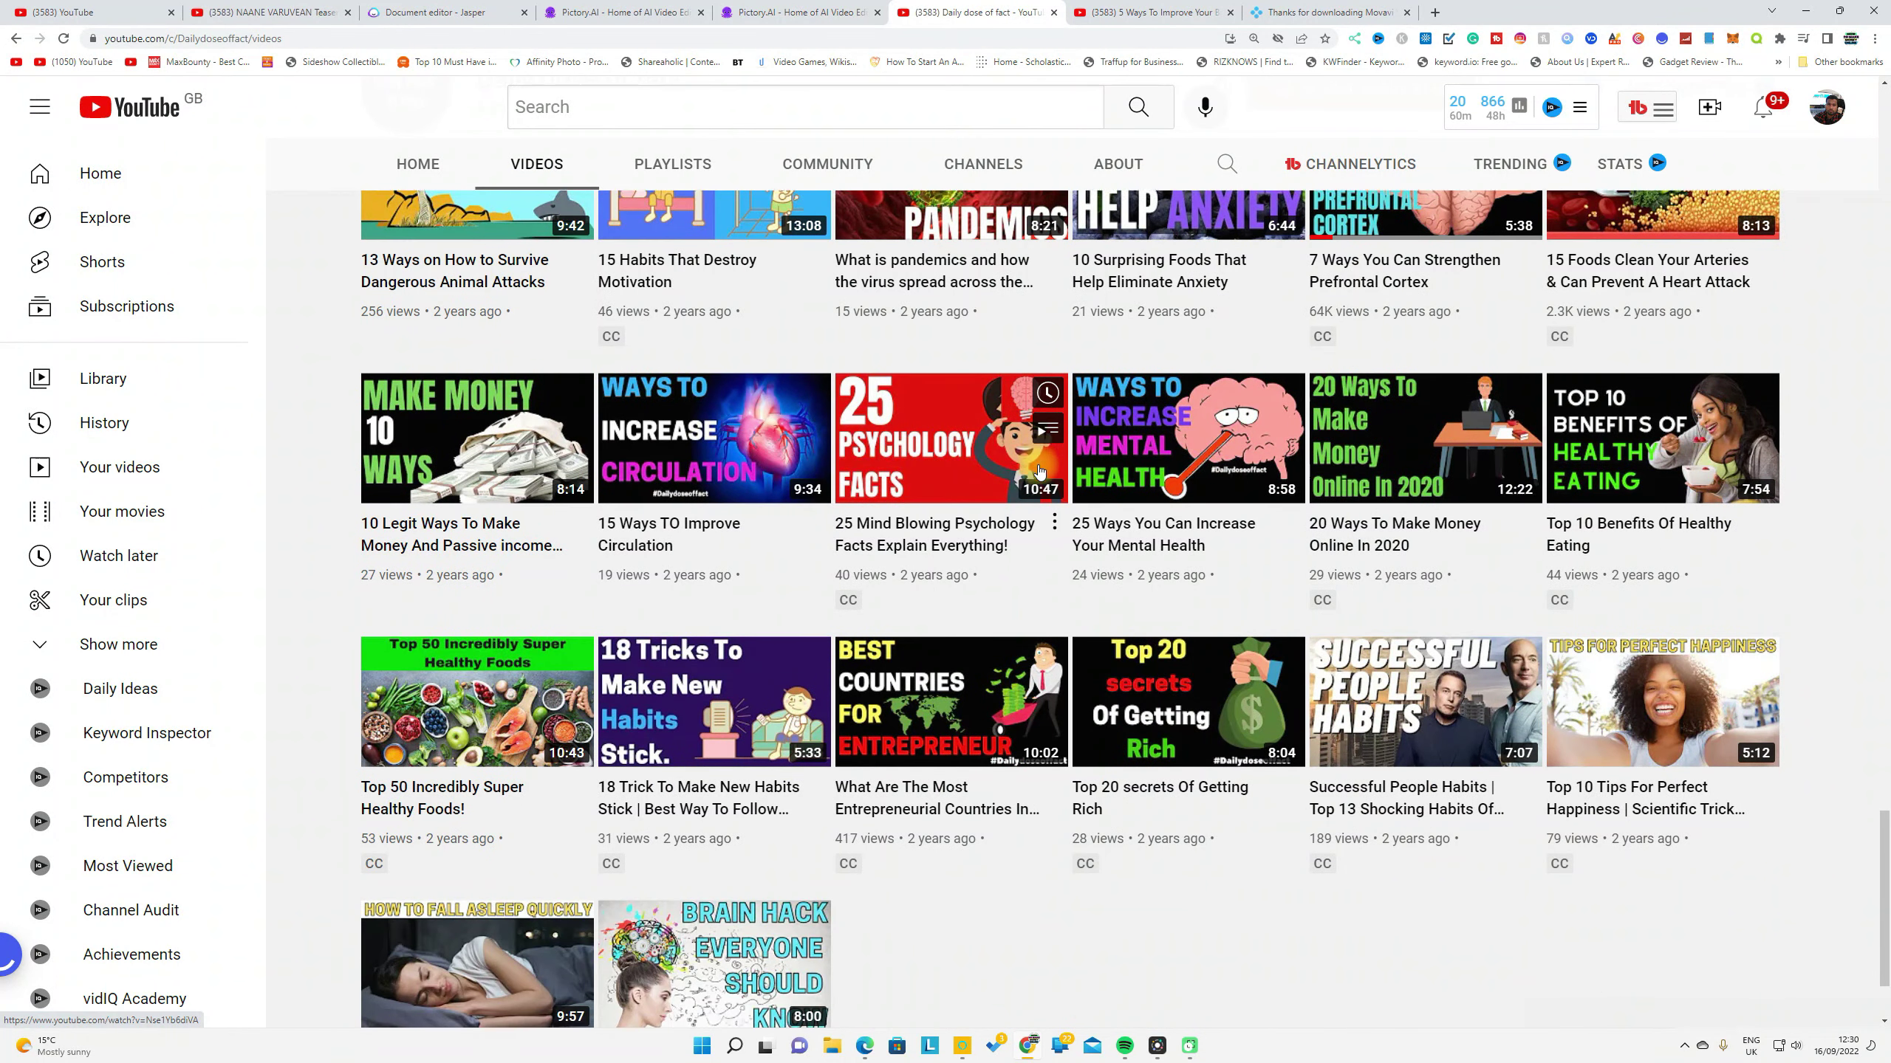
pyautogui.scroll(5, 1036, 463)
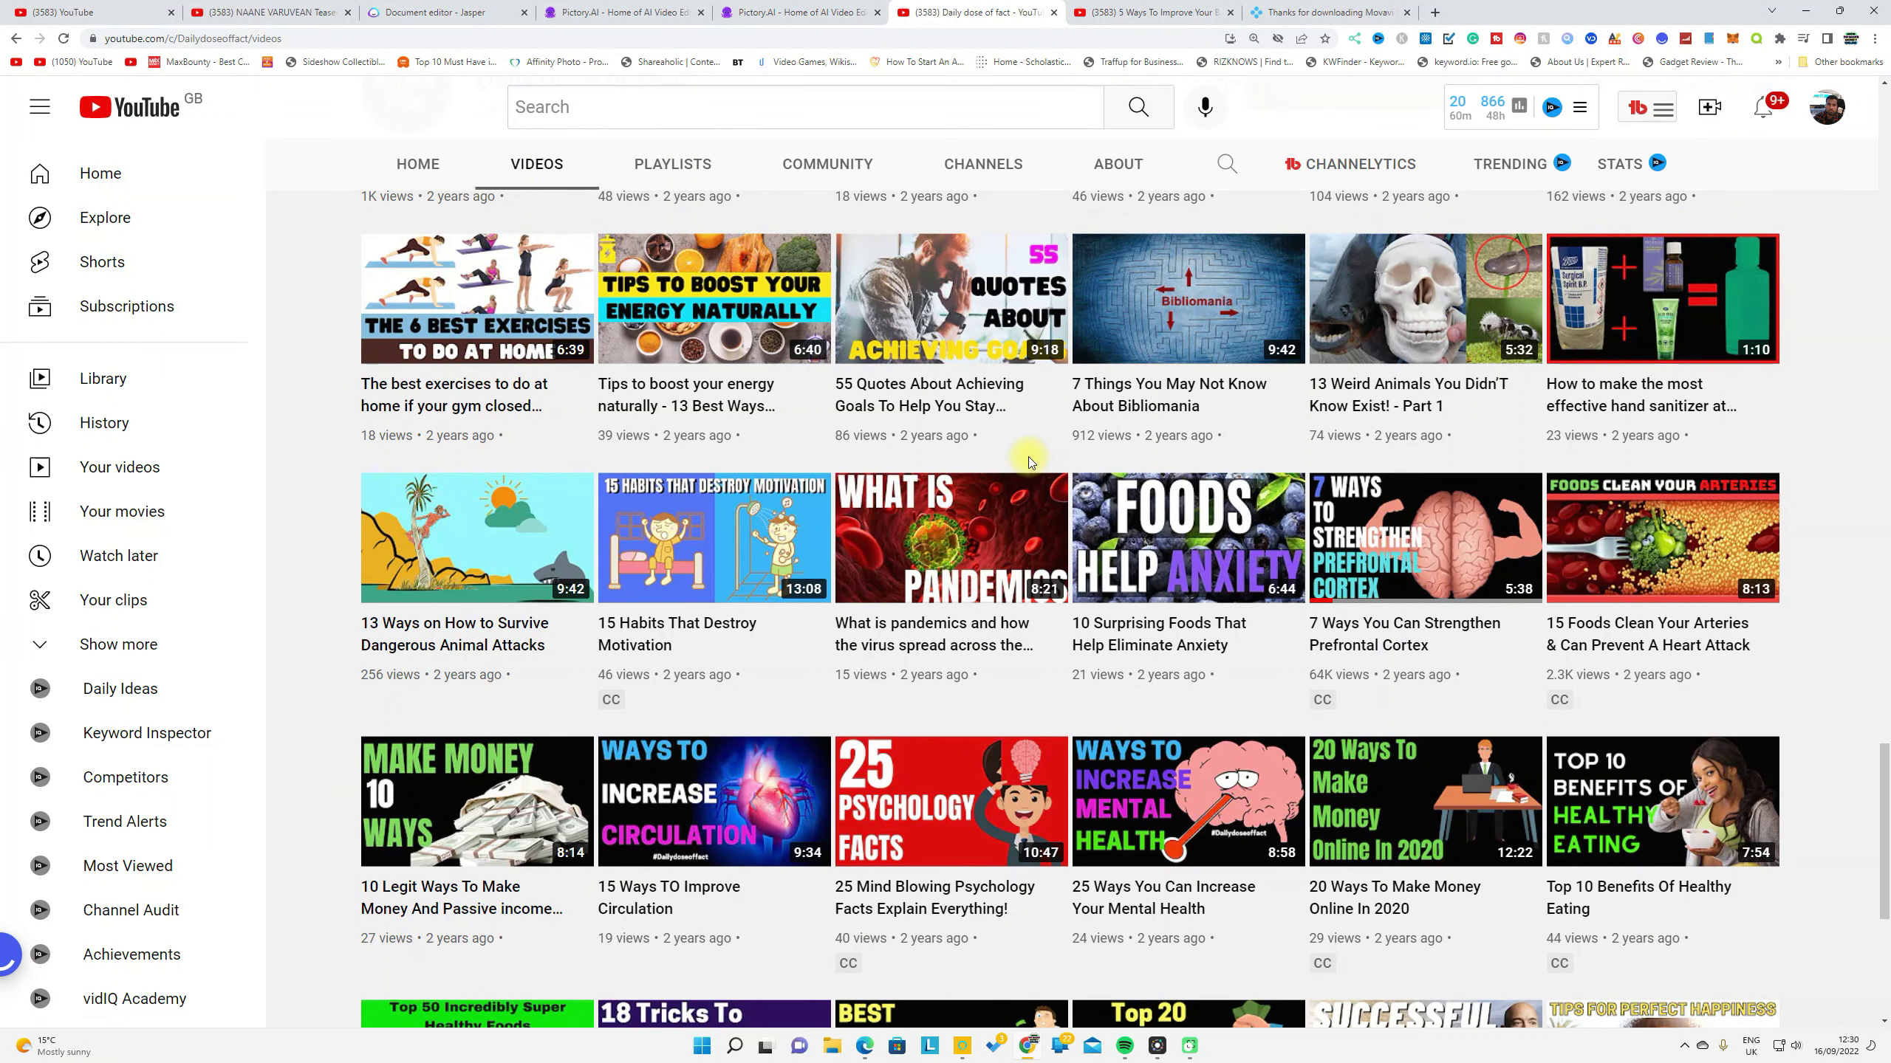
pyautogui.scroll(3, 1028, 461)
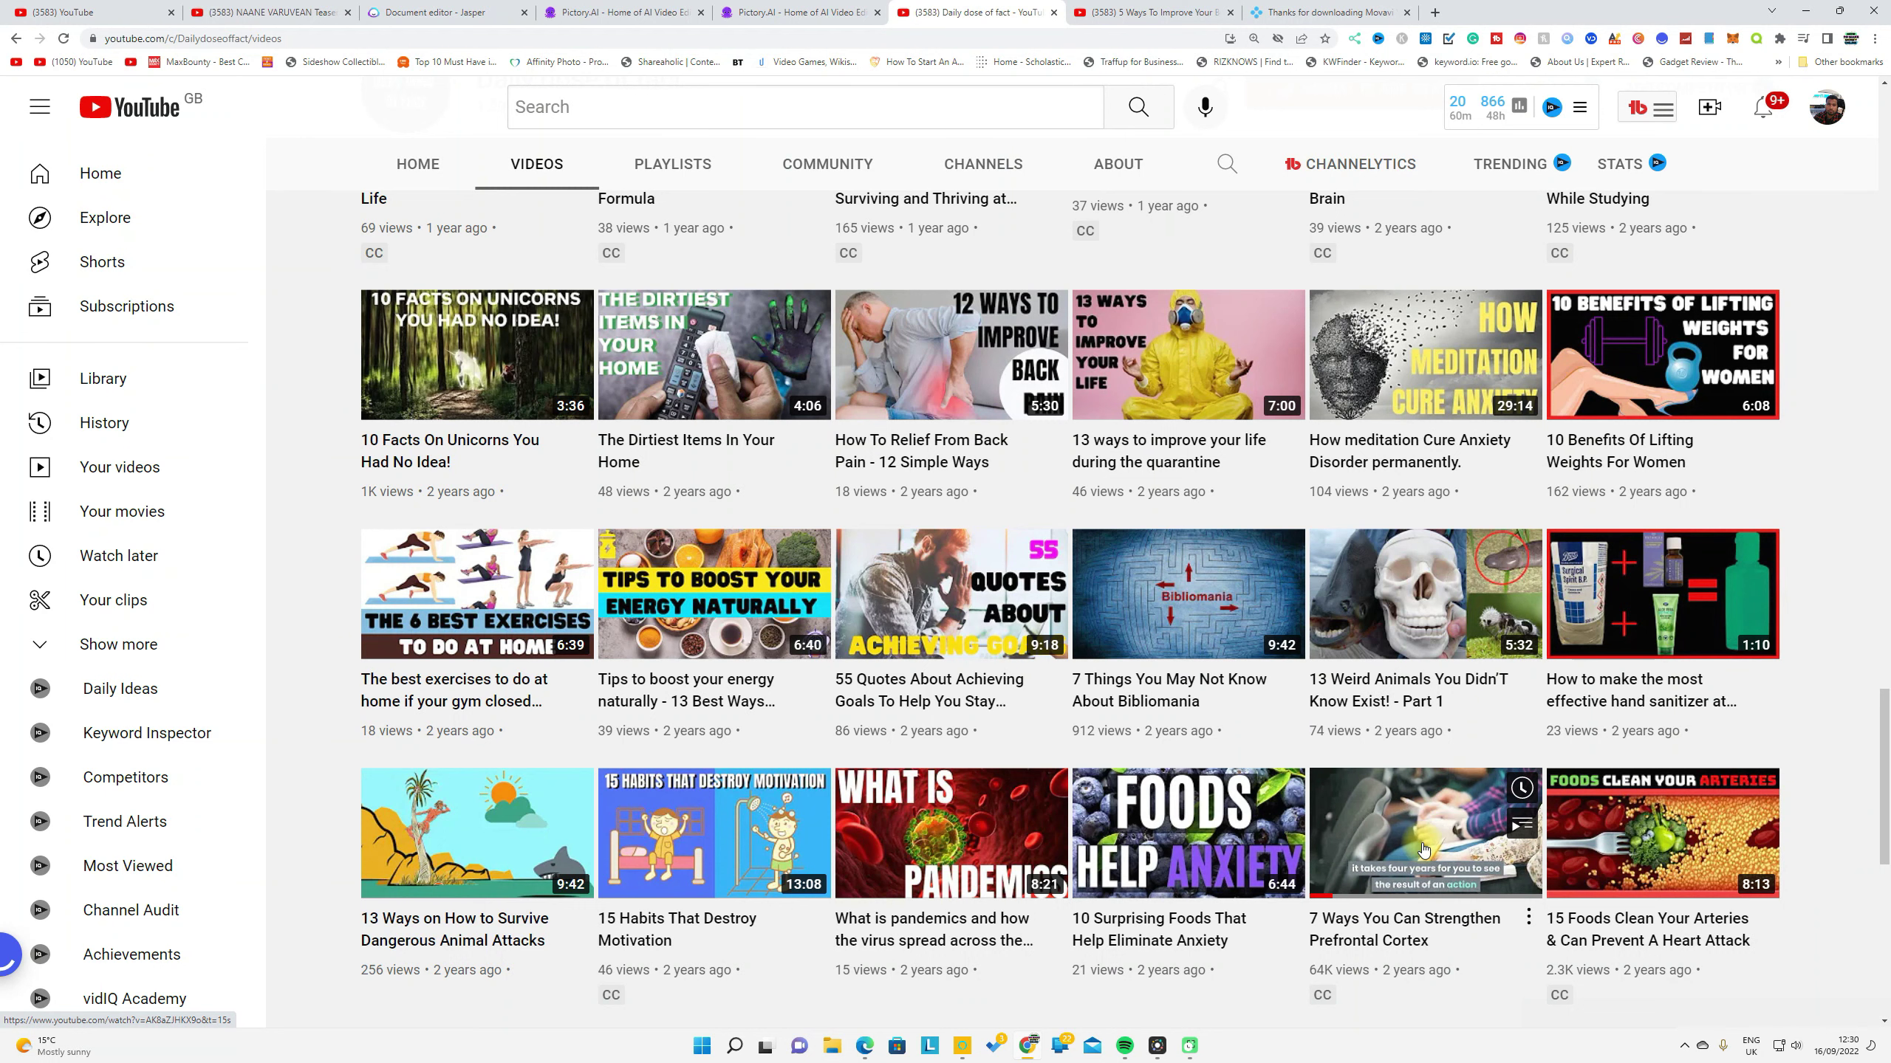
pyautogui.scroll(-2, 1424, 841)
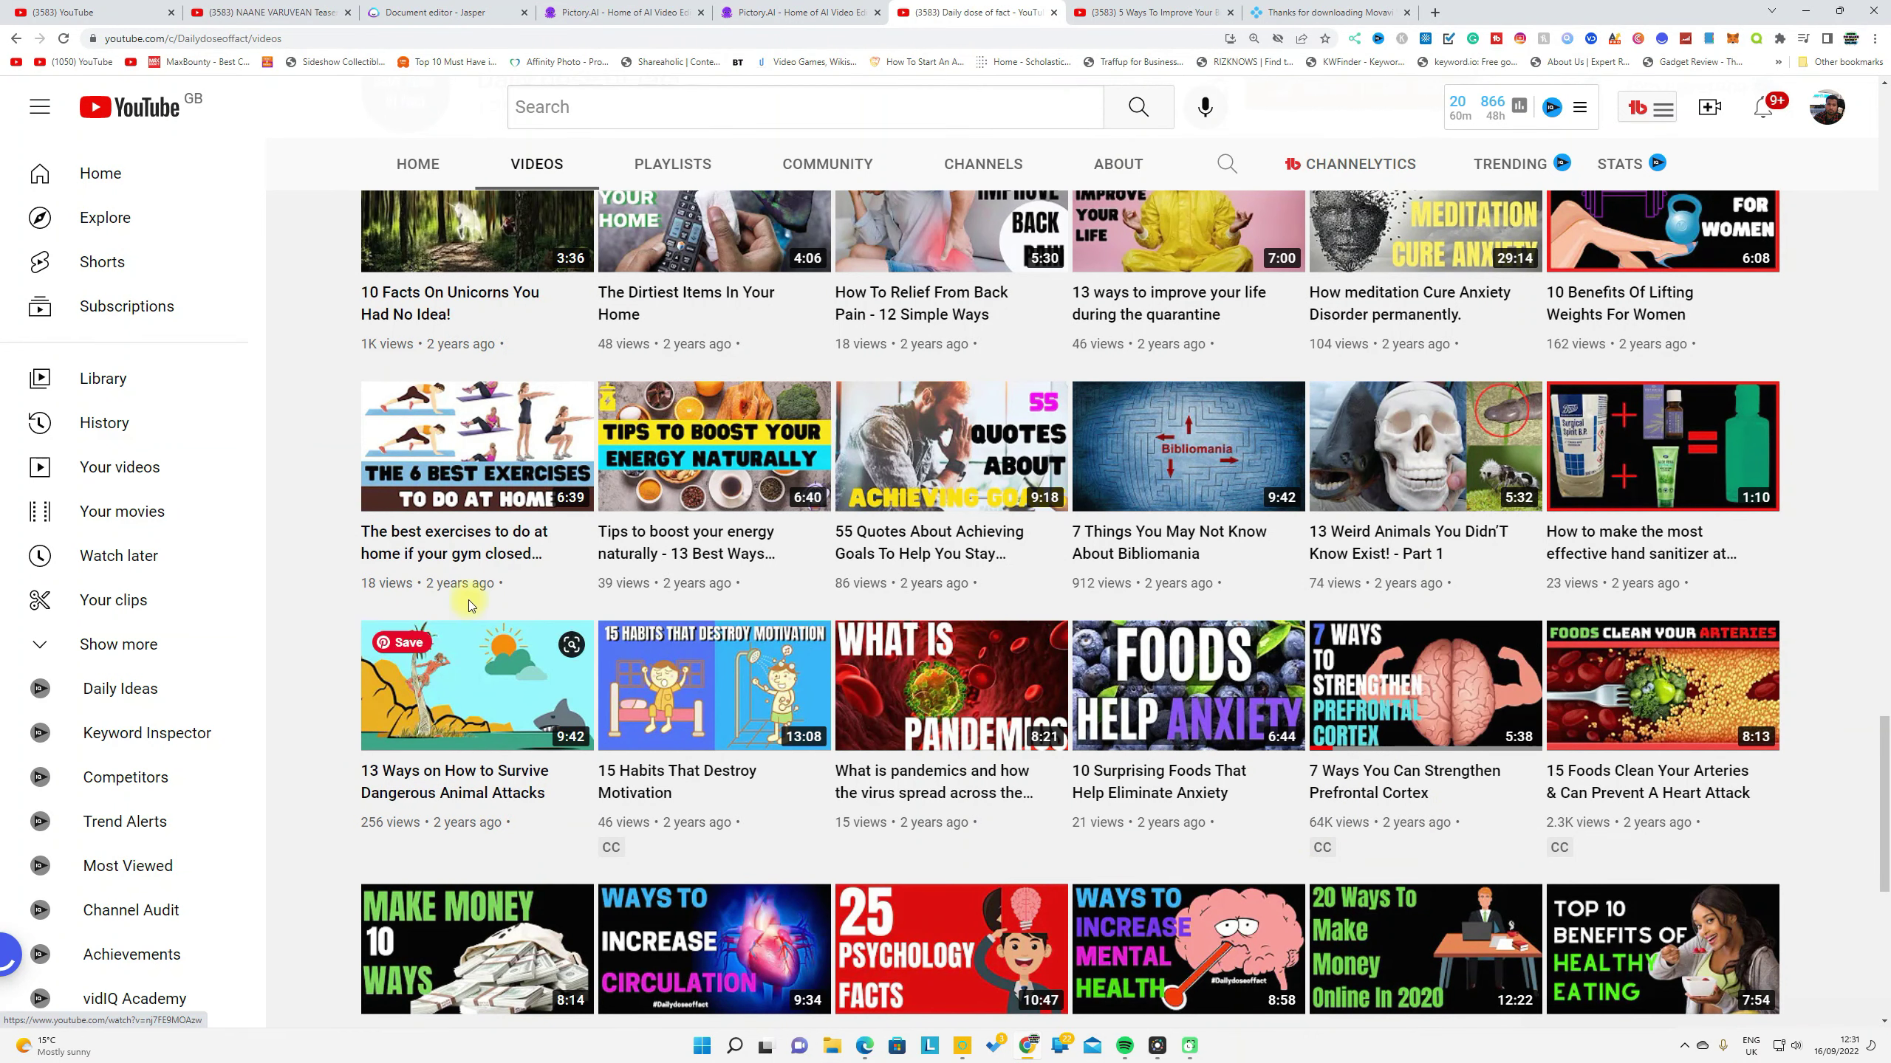
pyautogui.scroll(10, 584, 614)
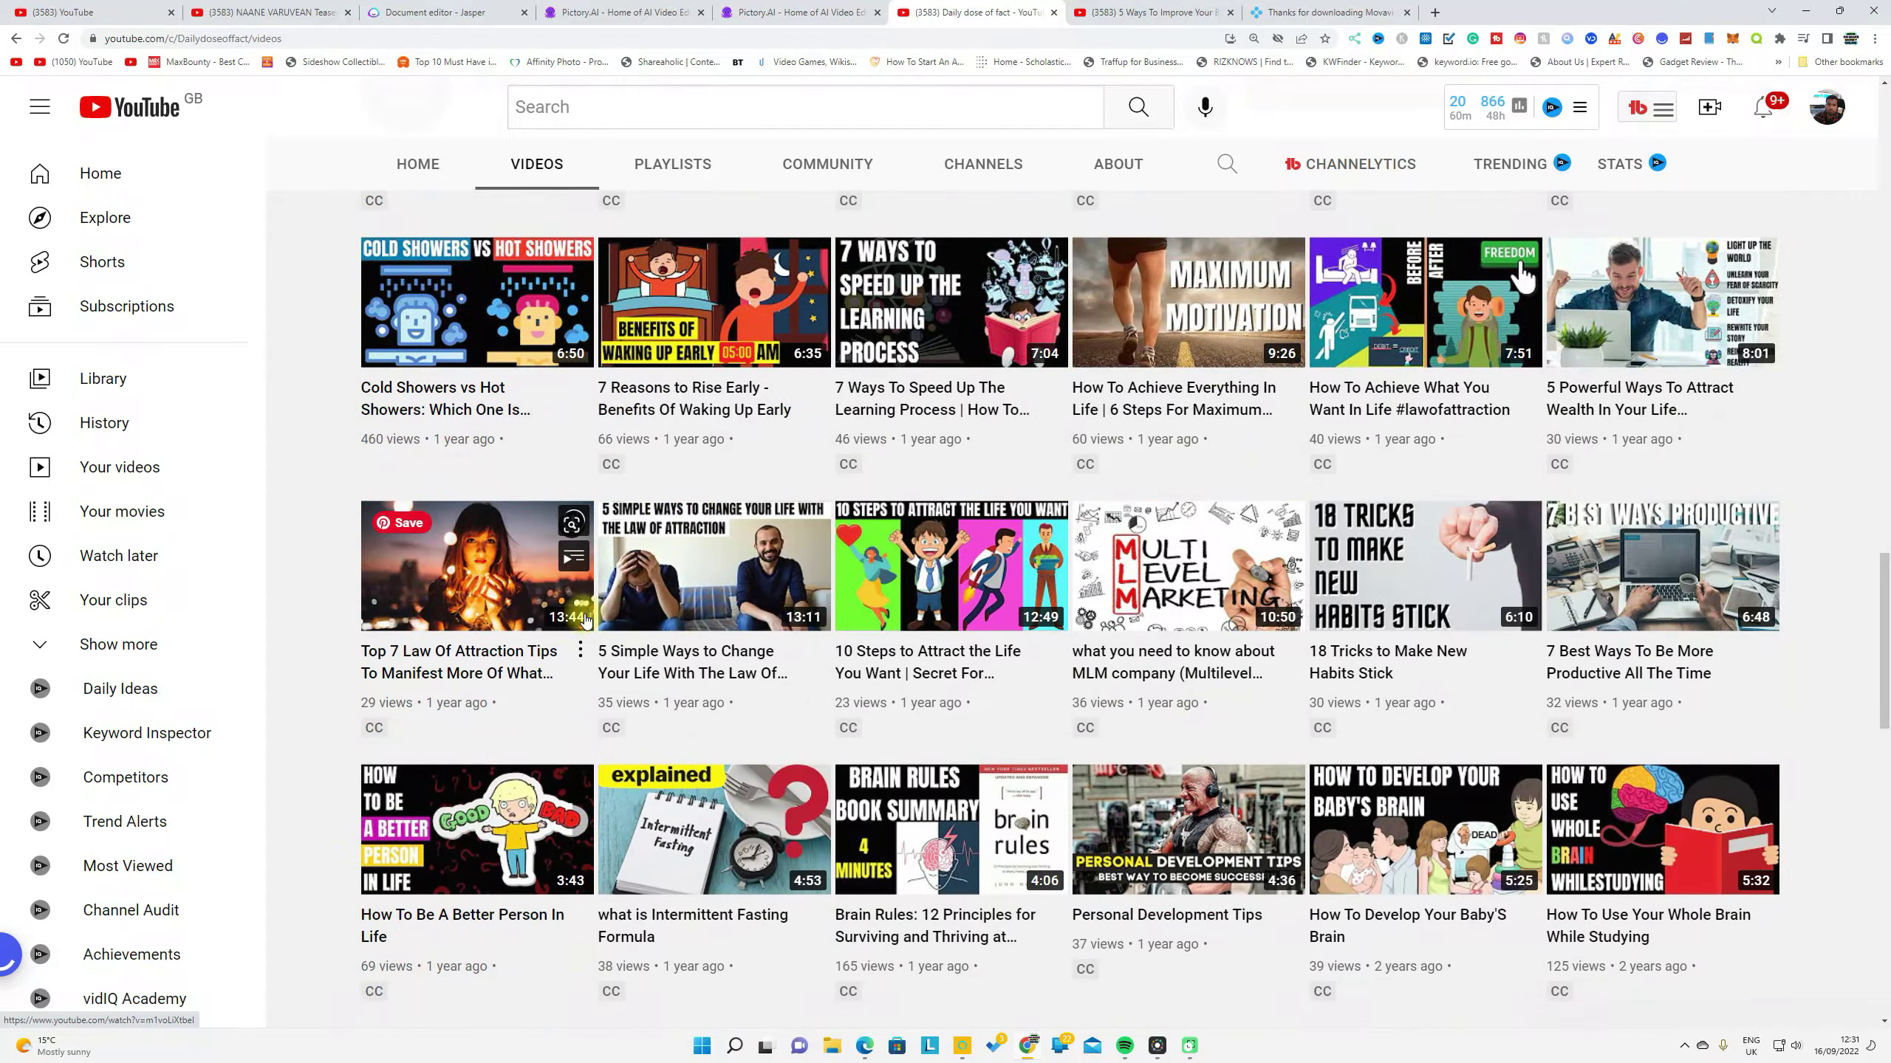
pyautogui.scroll(18, 585, 618)
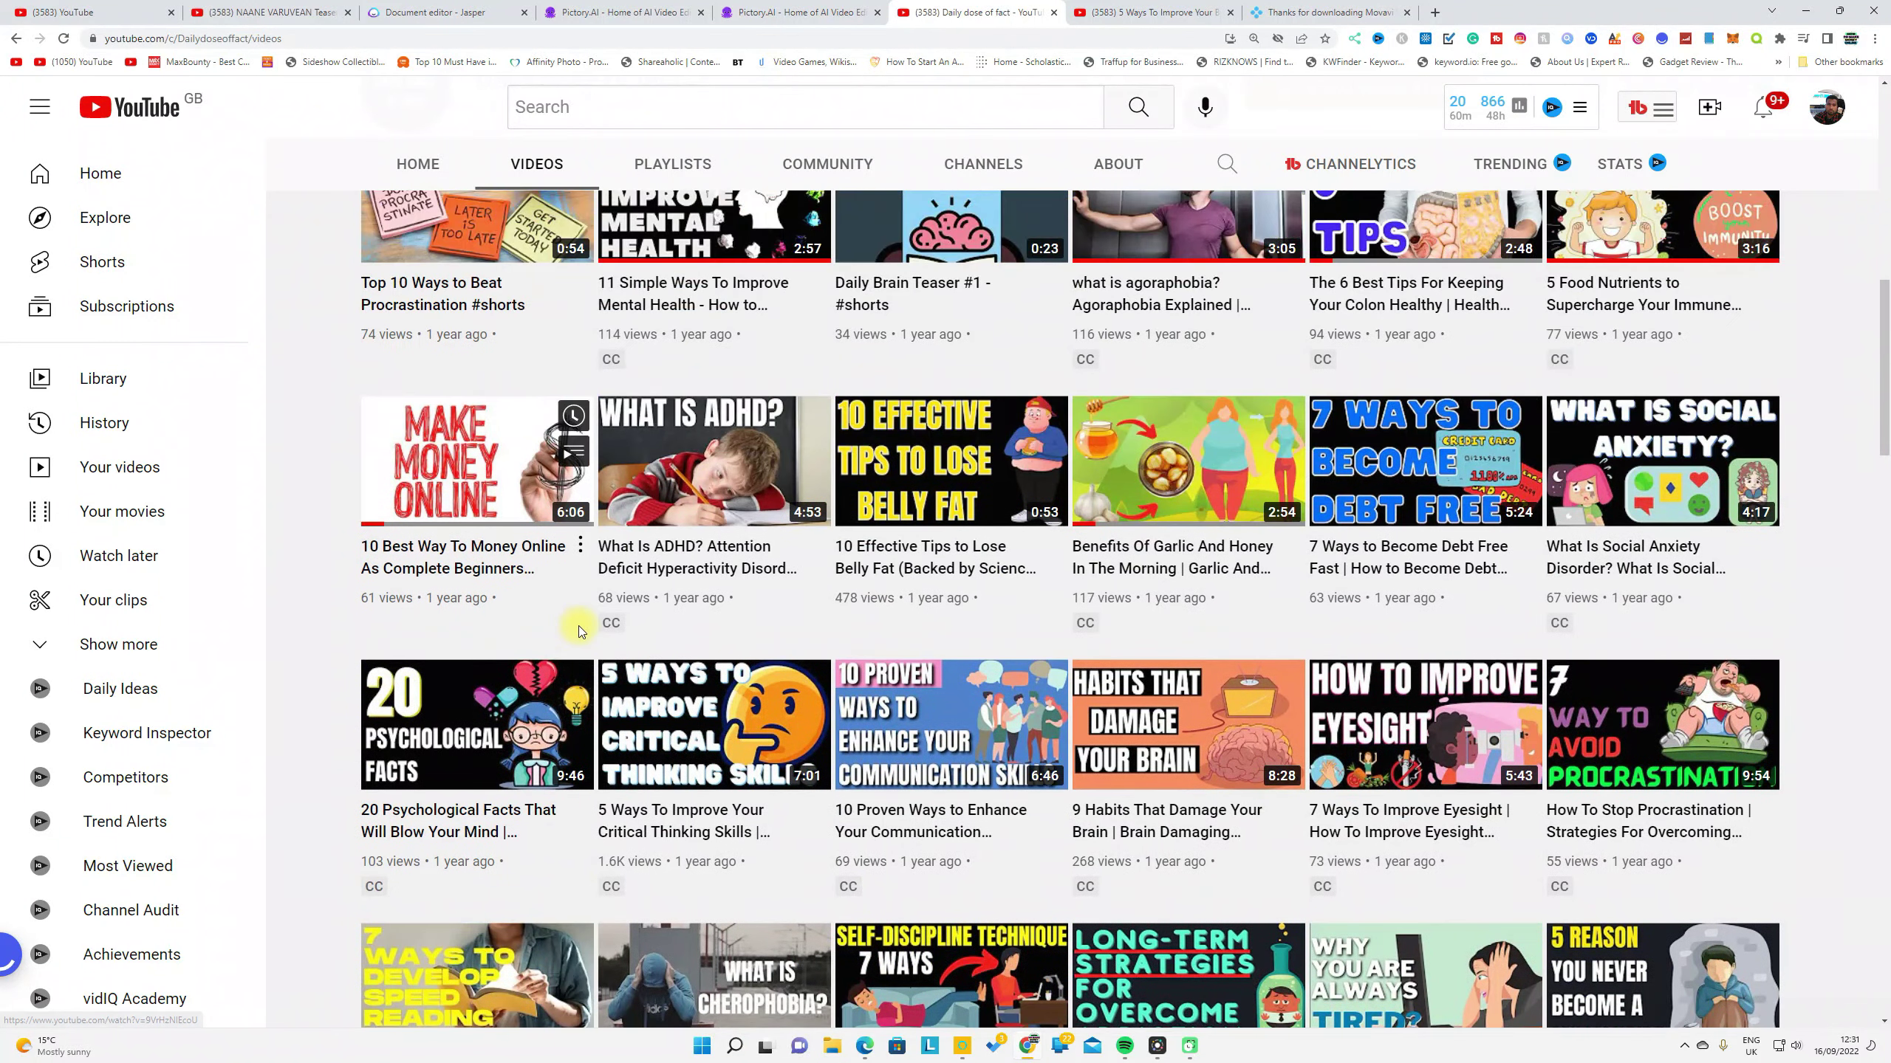
pyautogui.scroll(5, 579, 626)
pyautogui.click(468, 11)
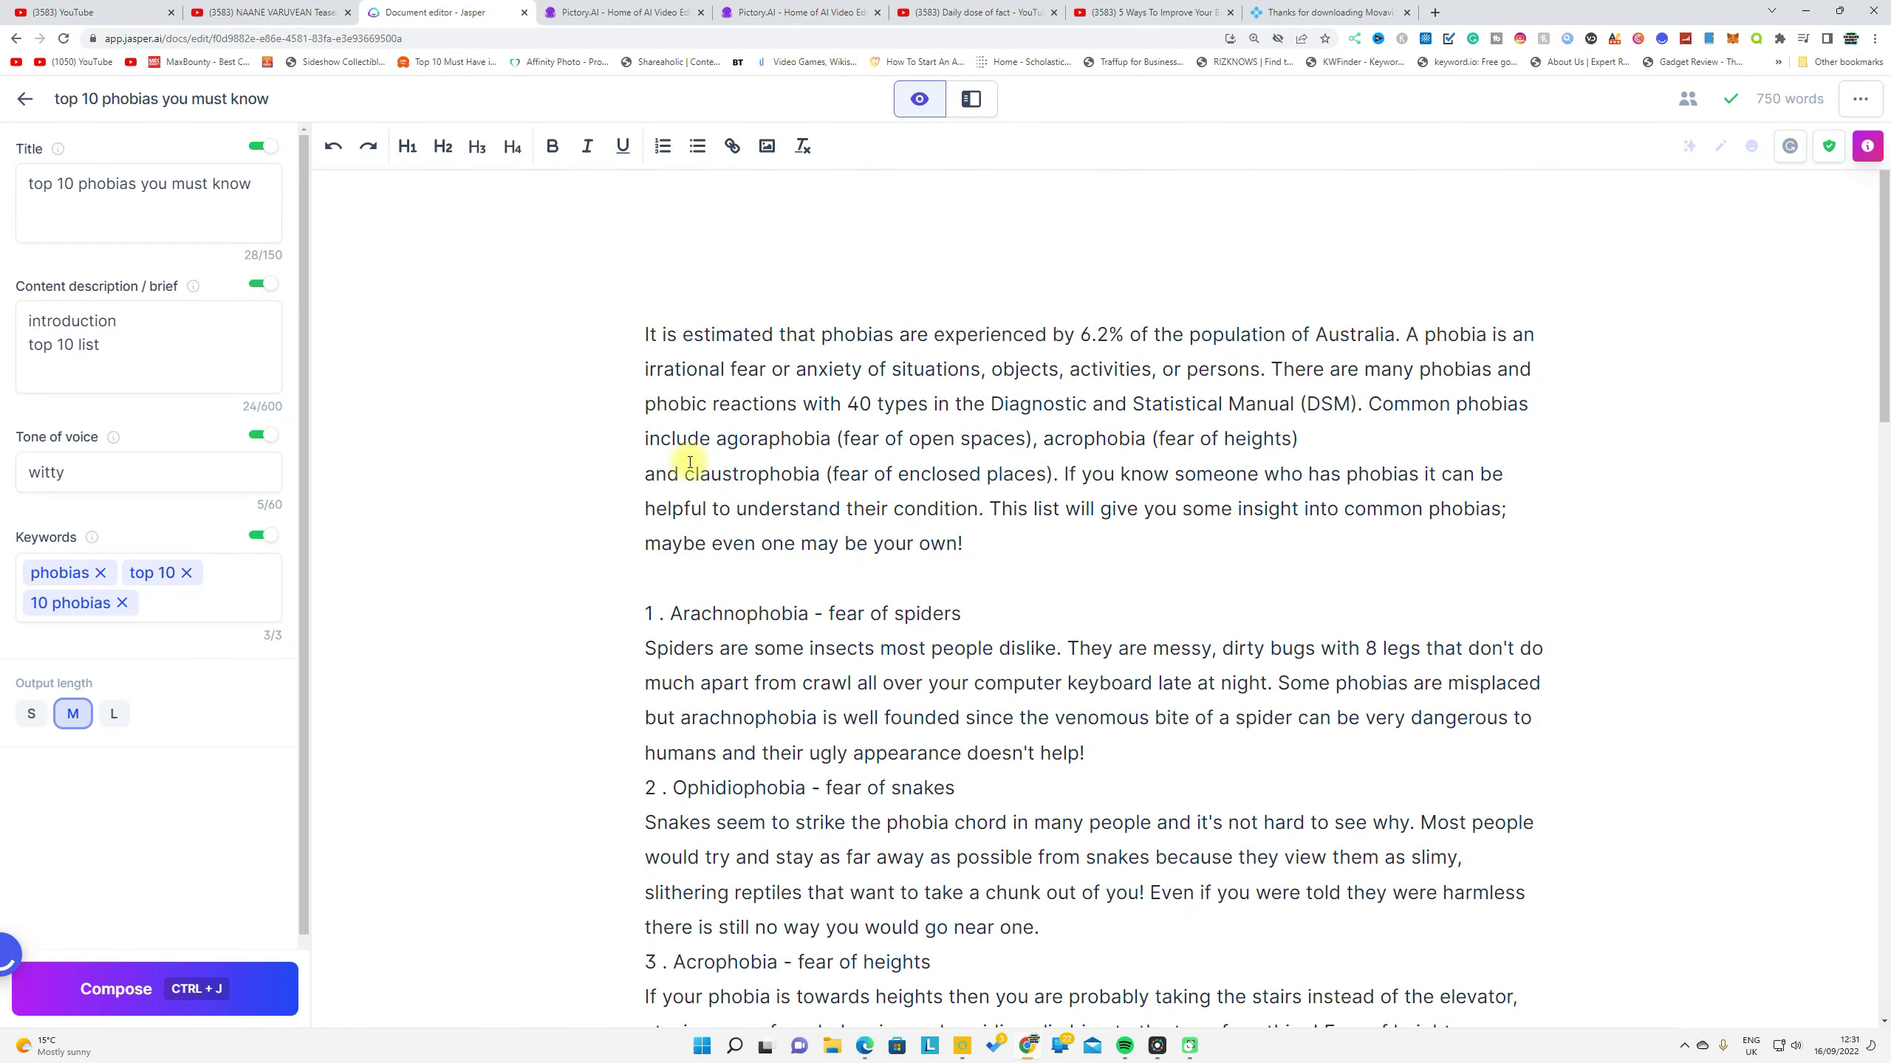
# Select and copy the whole phobias script in Jasper, then bring up Pictory's choose-content page
pyautogui.click(642, 336)
pyautogui.hotkey('ctrl', 'a')
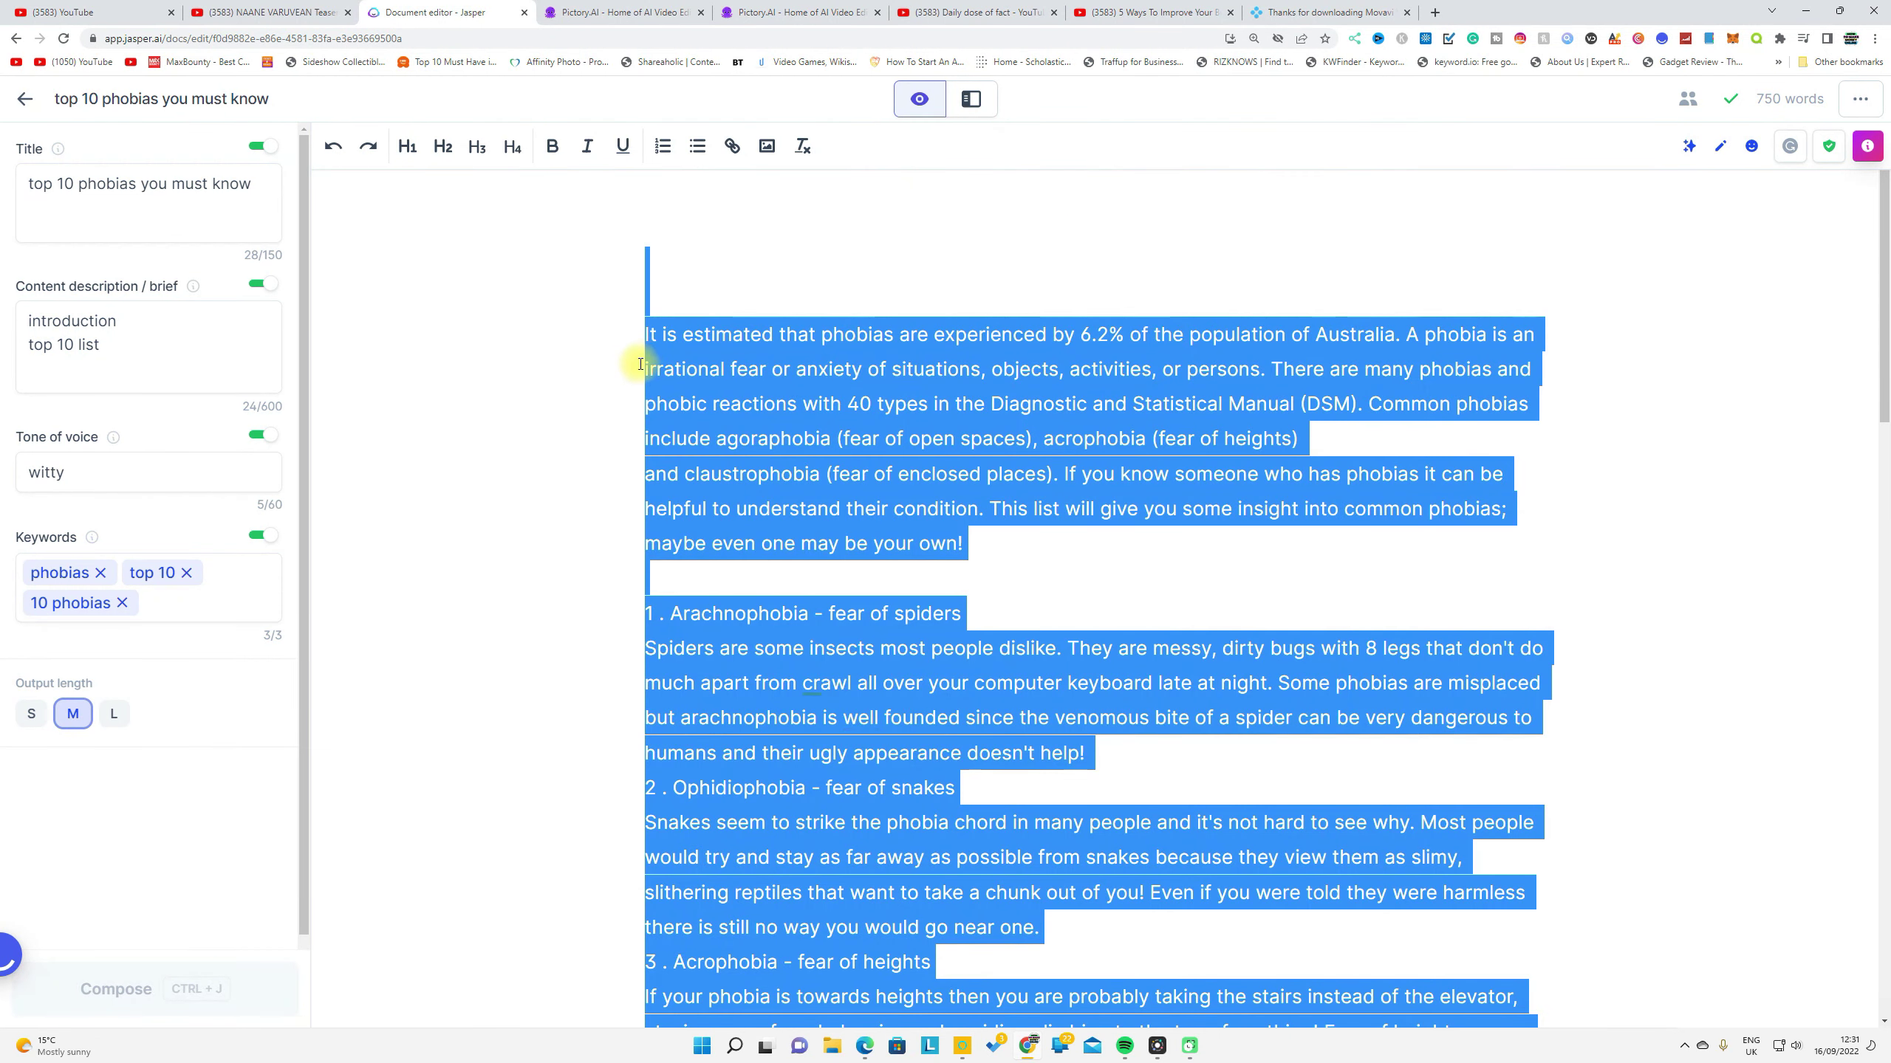
pyautogui.click(741, 13)
pyautogui.click(650, 15)
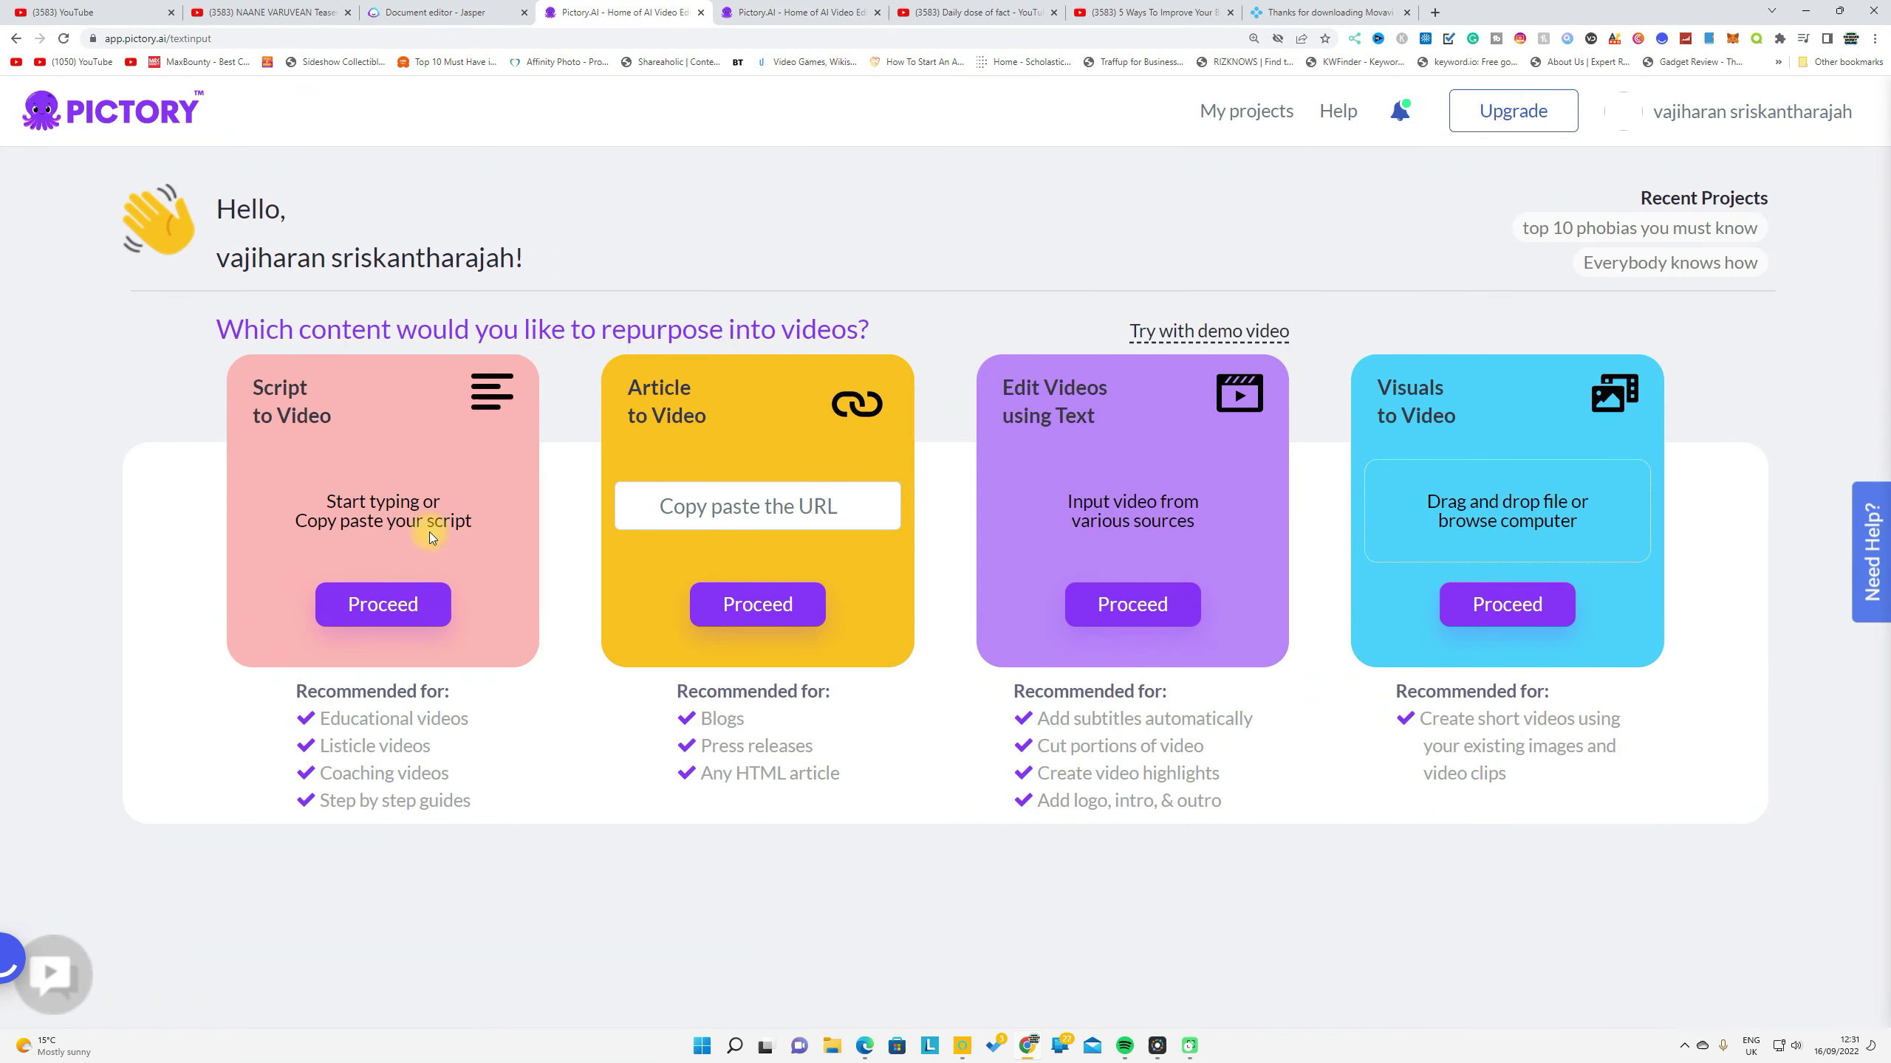
# Start a Script to Video project and paste the phobias script, removing the leading blank lines
pyautogui.click(406, 604)
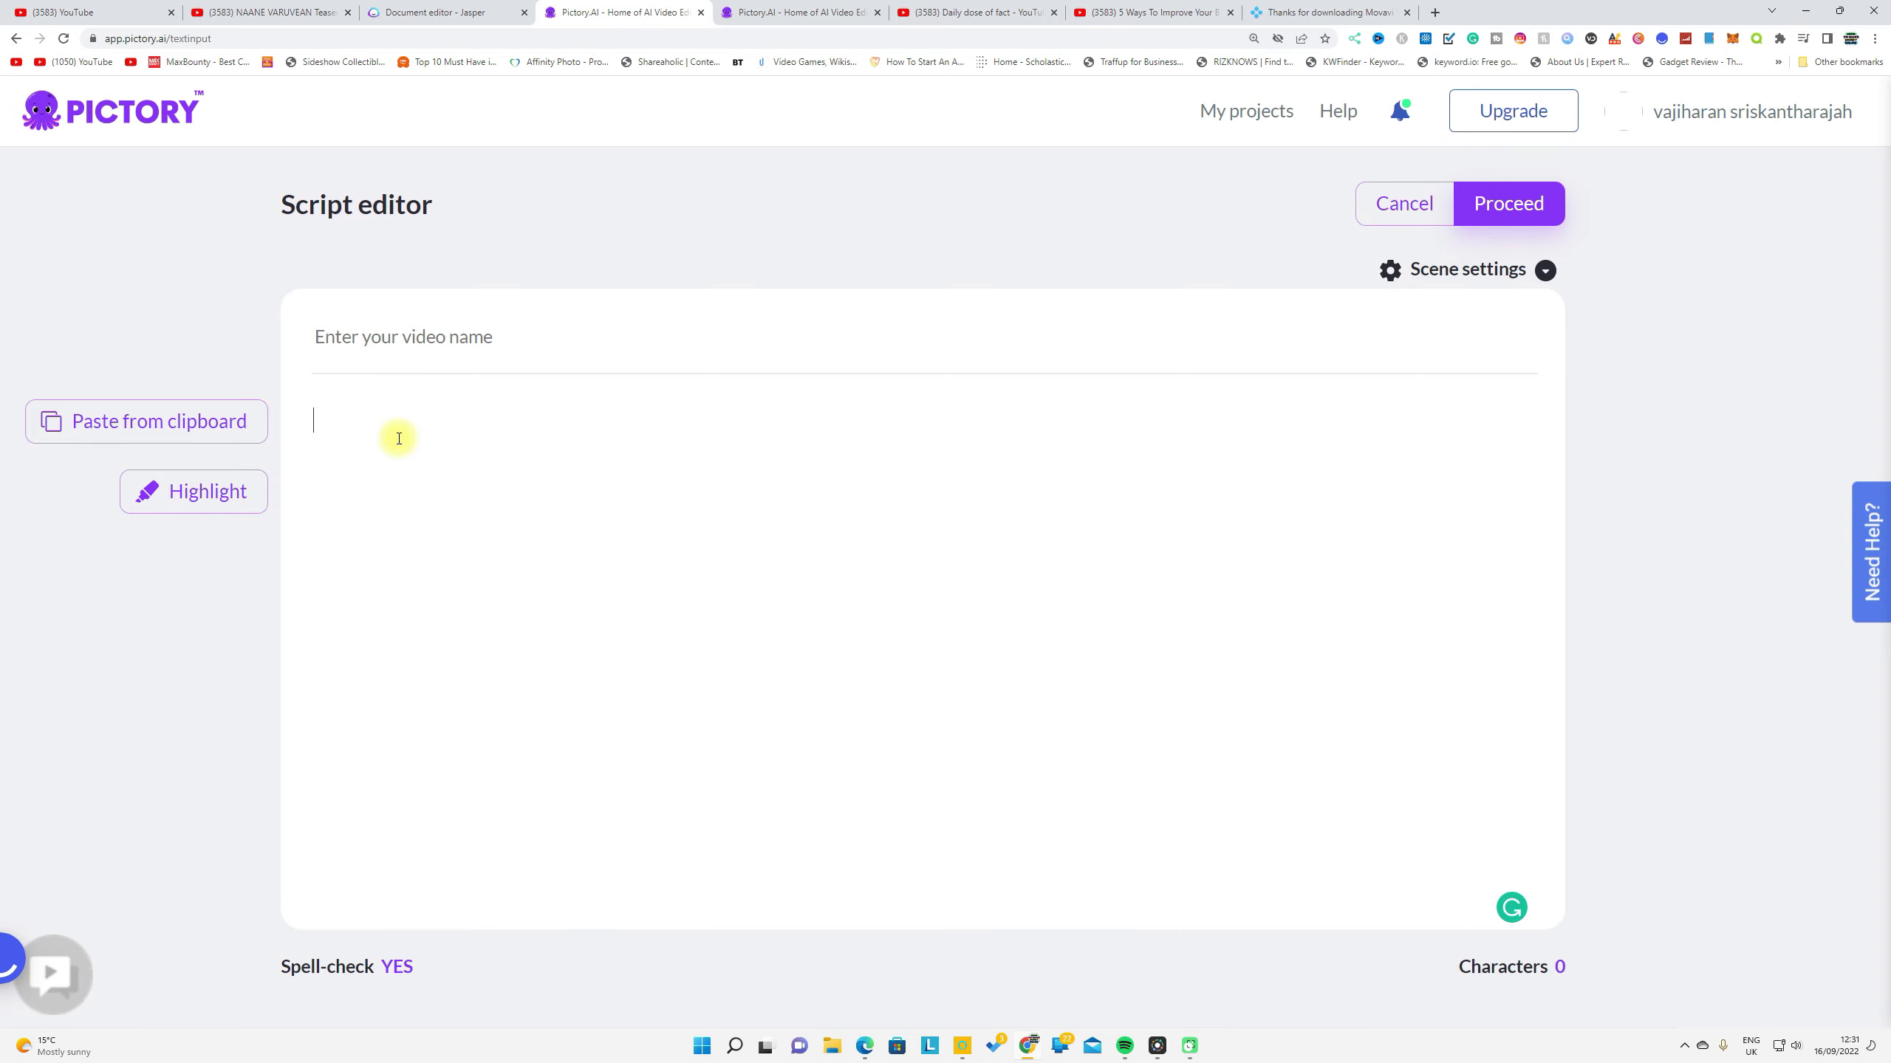
pyautogui.hotkey('ctrl', 'v')
pyautogui.scroll(10, 447, 477)
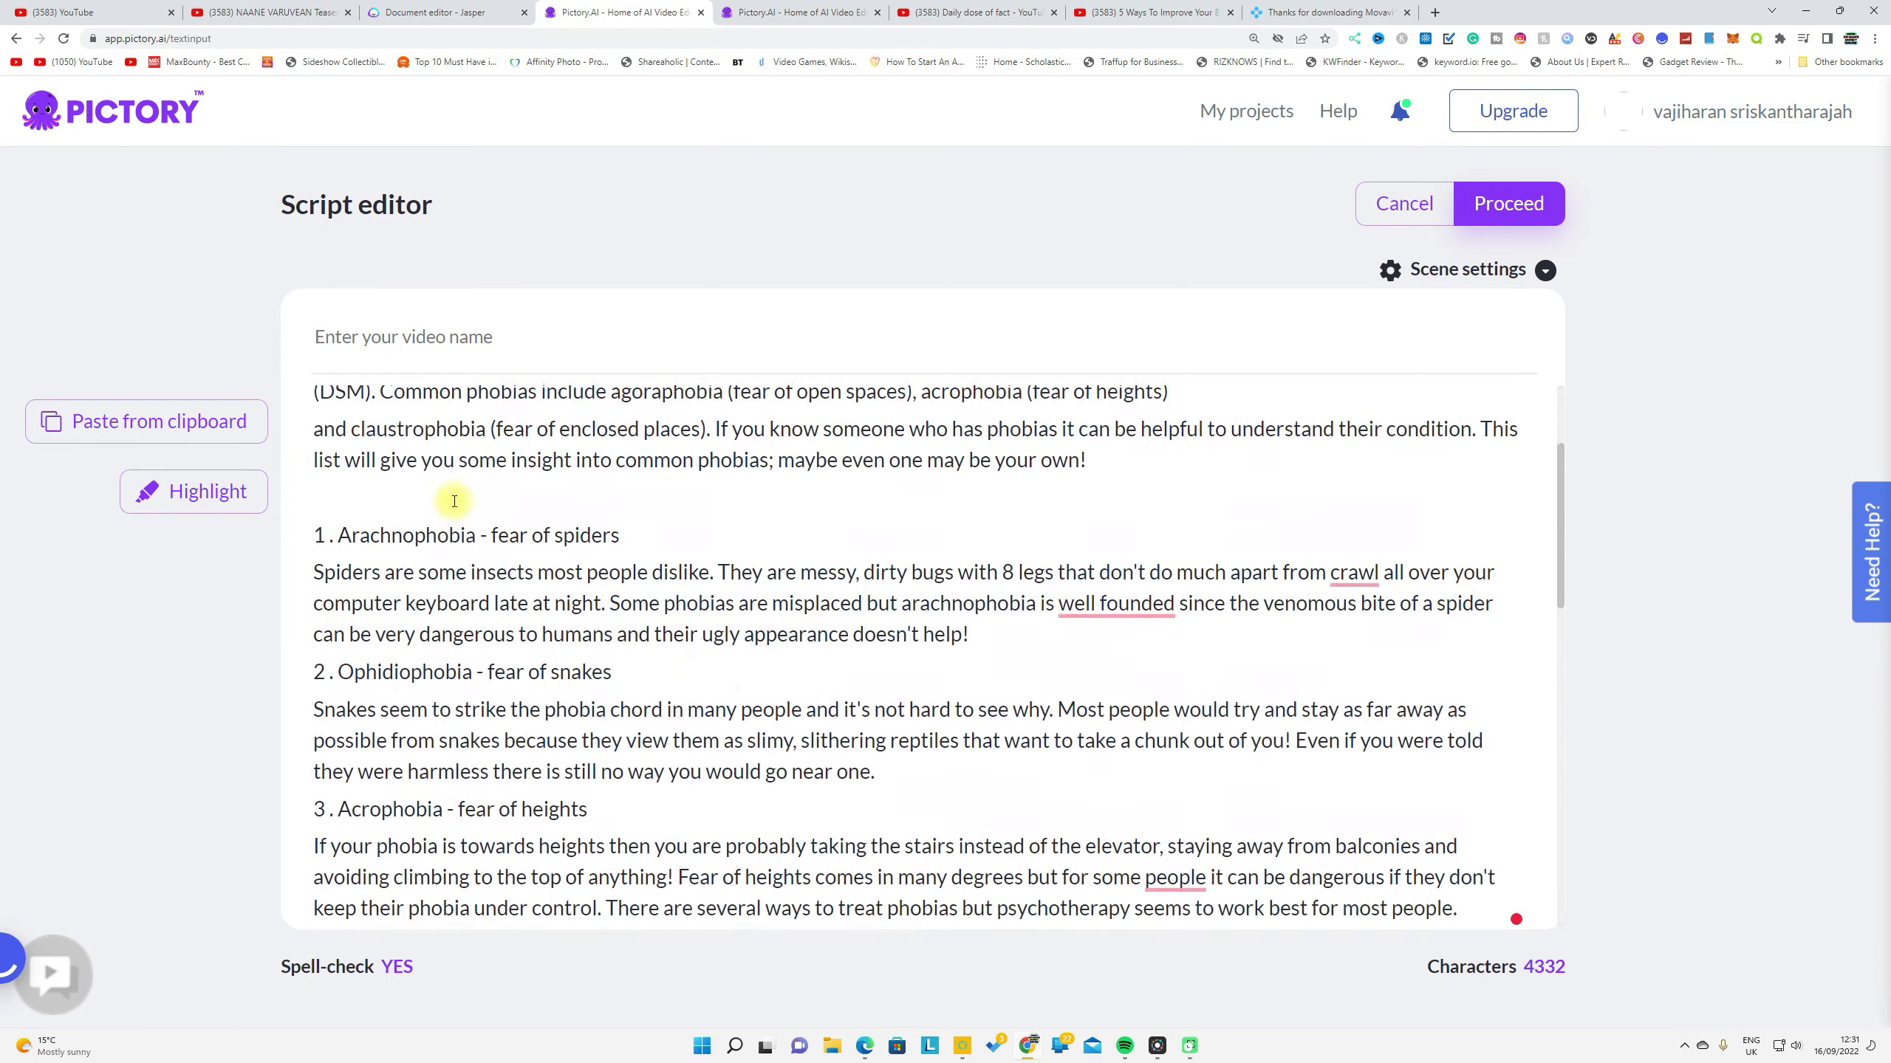
pyautogui.scroll(3, 454, 501)
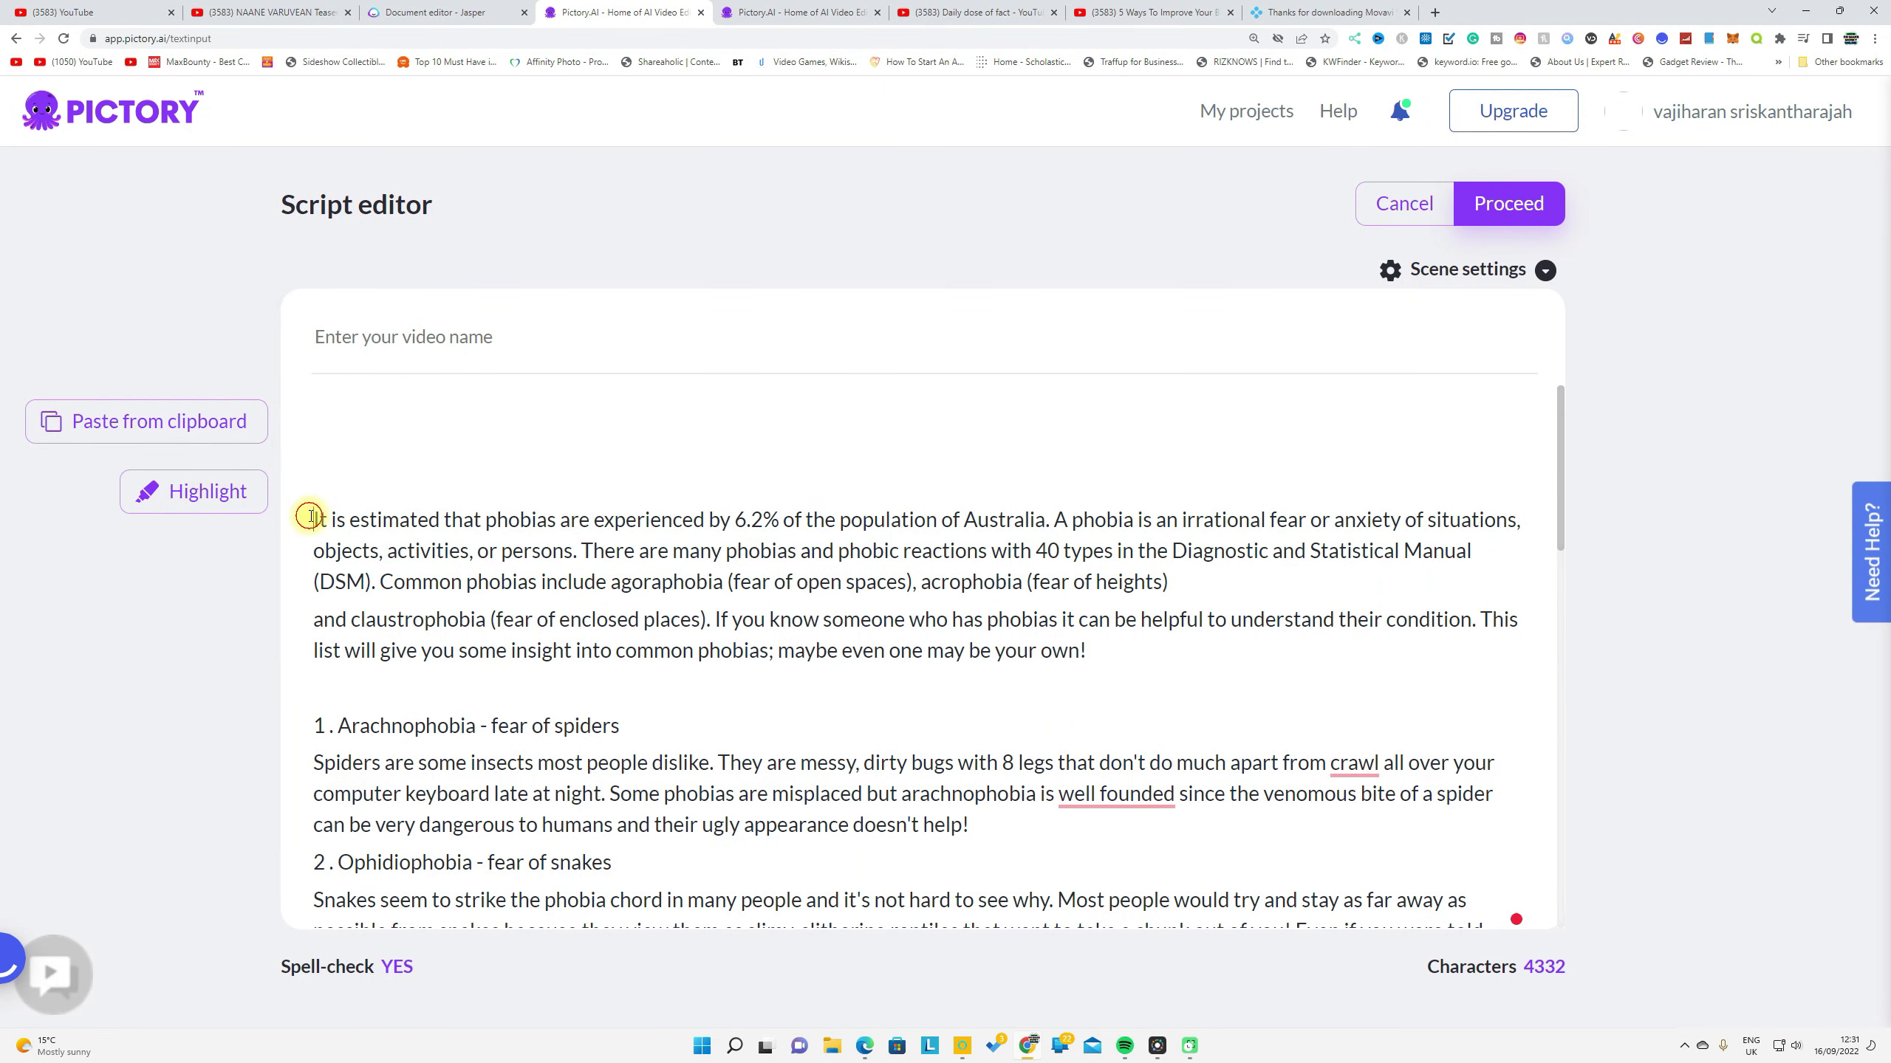
pyautogui.press('BackSpace')
pyautogui.press('BackSpace')
pyautogui.press('BackSpace')
# Name the video 'top 10 phobias you must know' and proceed to templates
pyautogui.click(432, 344)
pyautogui.write('top 10 phobias you must know')
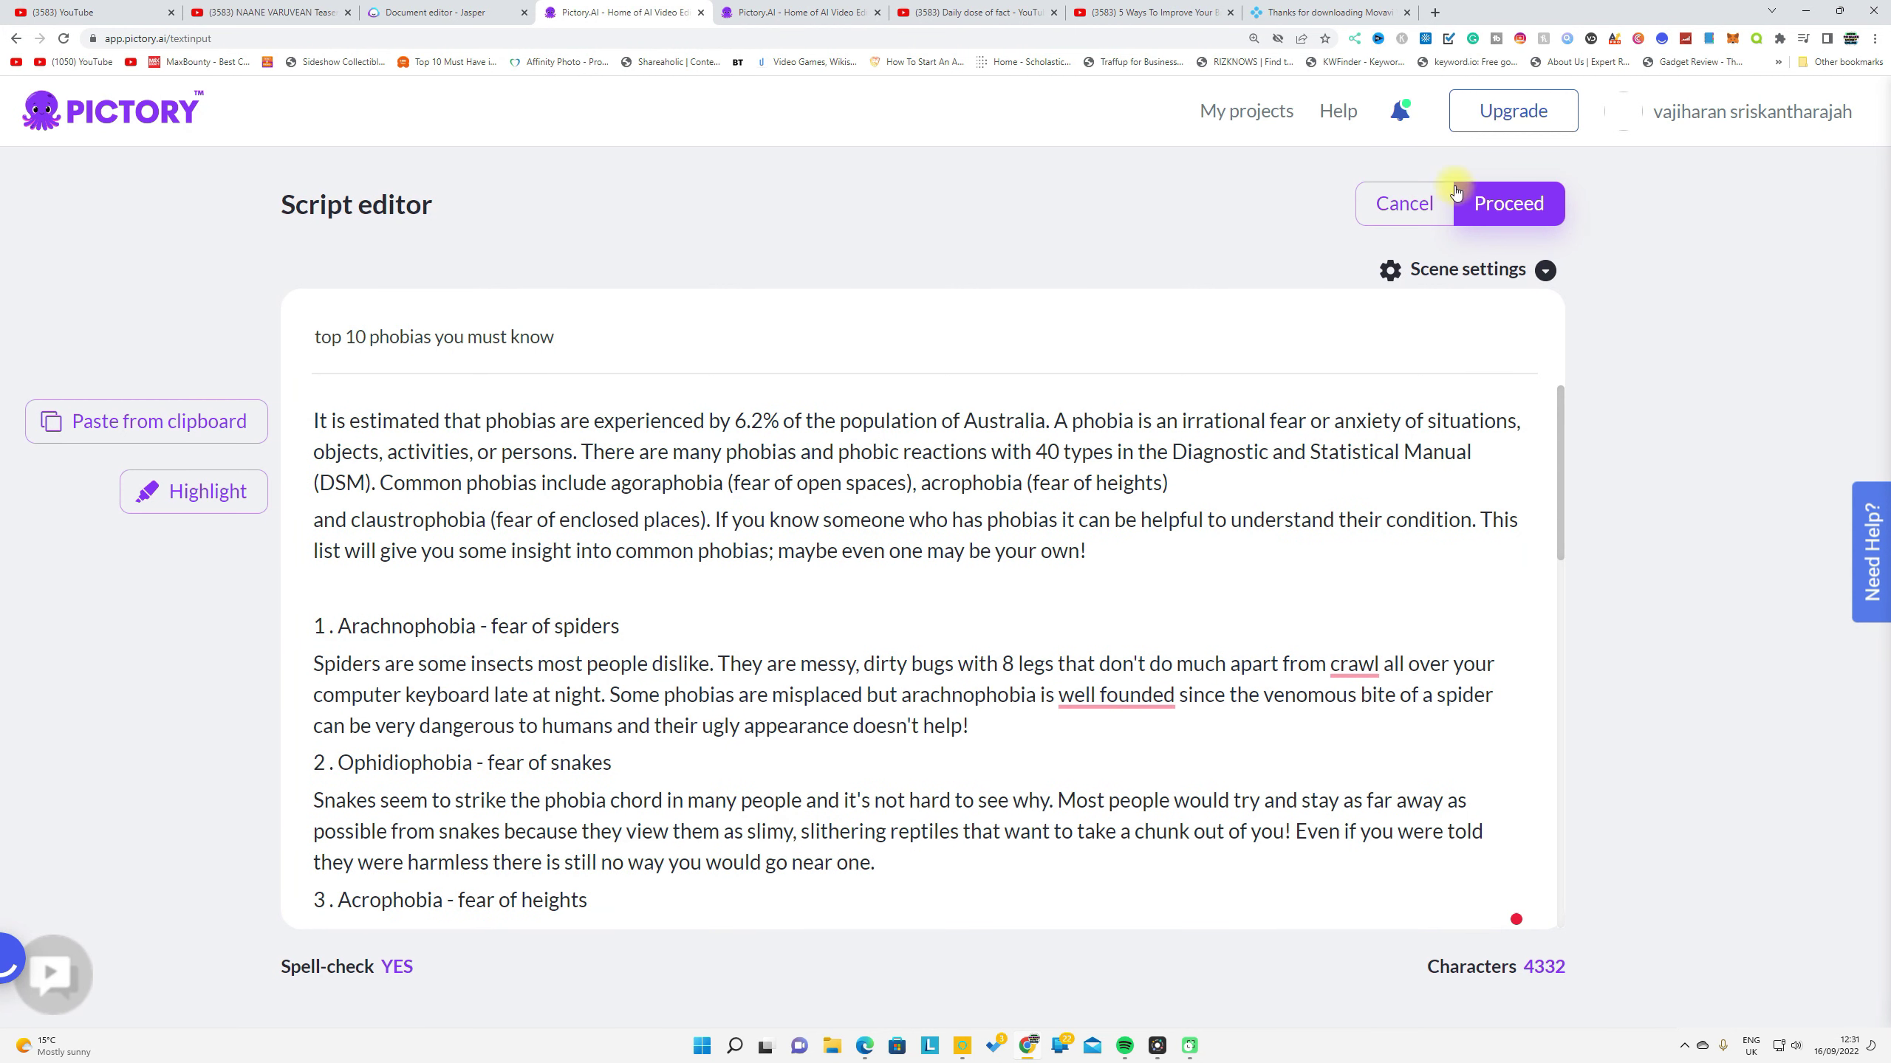
pyautogui.click(1507, 212)
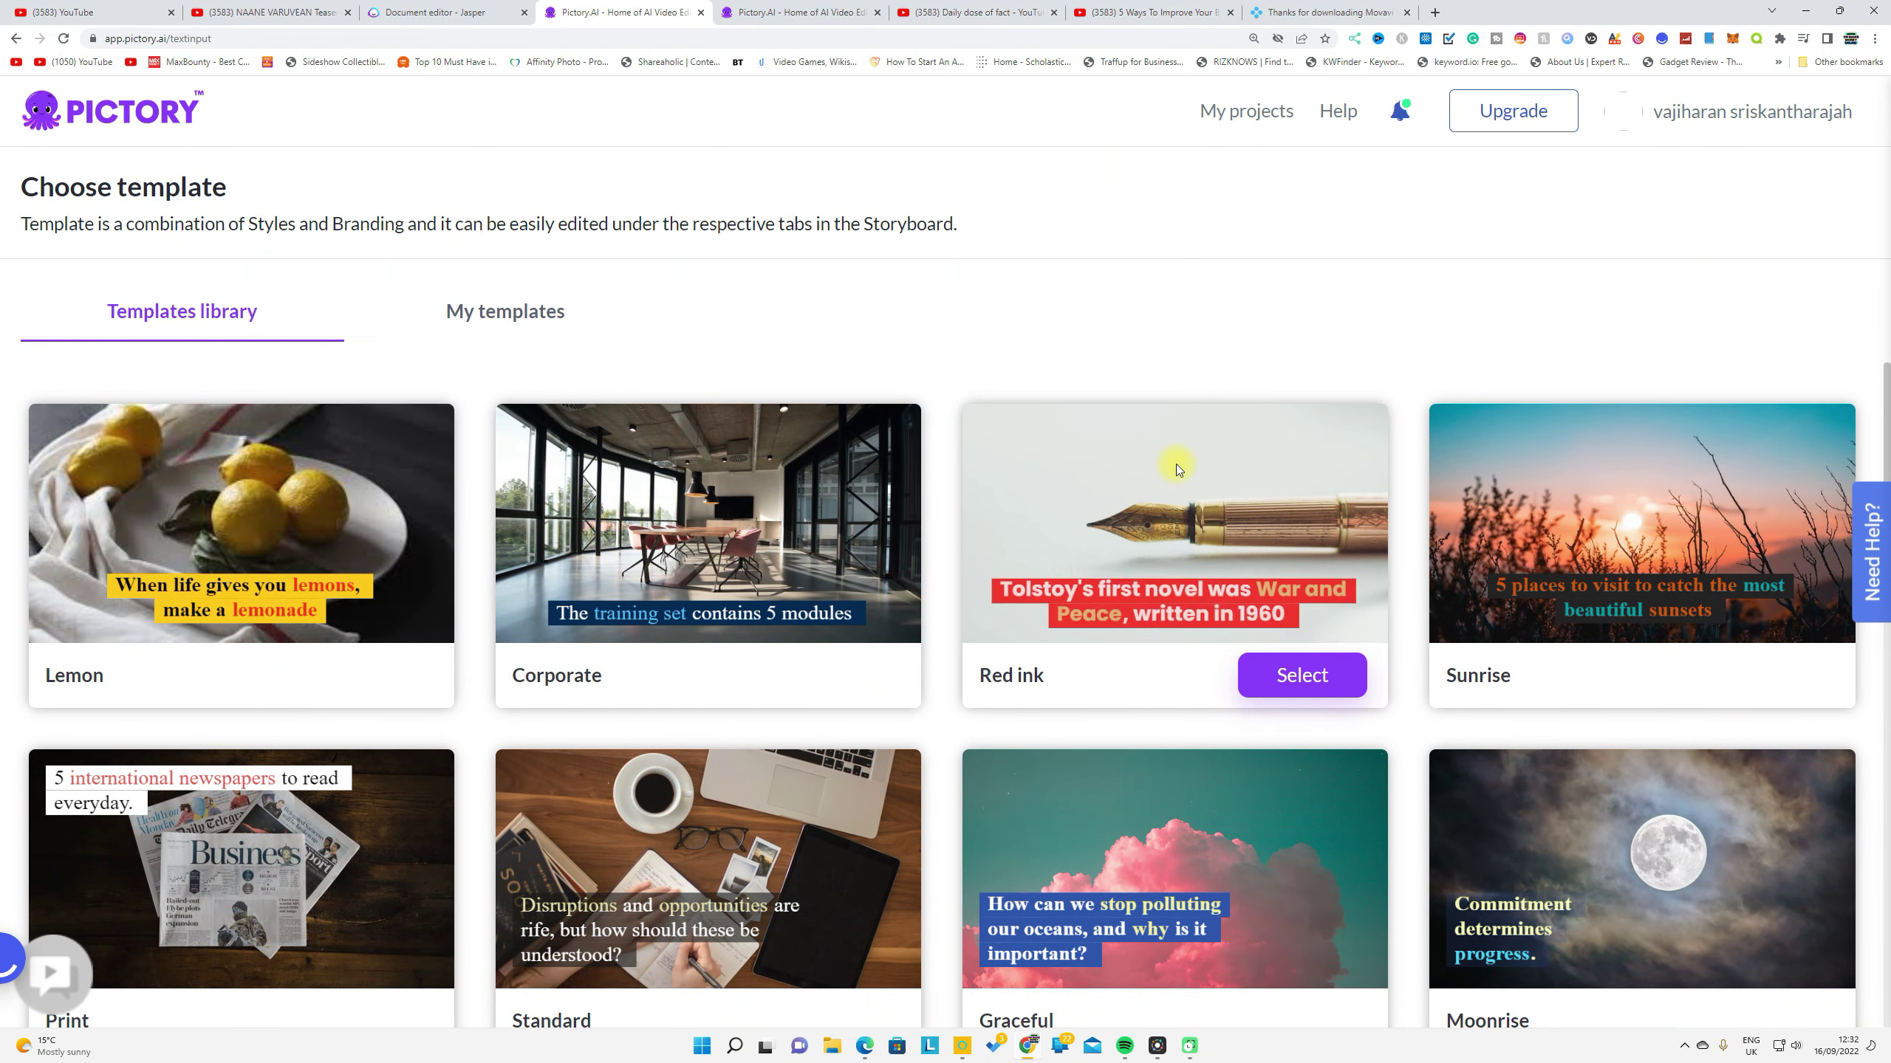
# Pick the Saturate template with 16:9 aspect ratio to generate the storyboard
pyautogui.moveTo(837, 490)
pyautogui.scroll(-2, 745, 499)
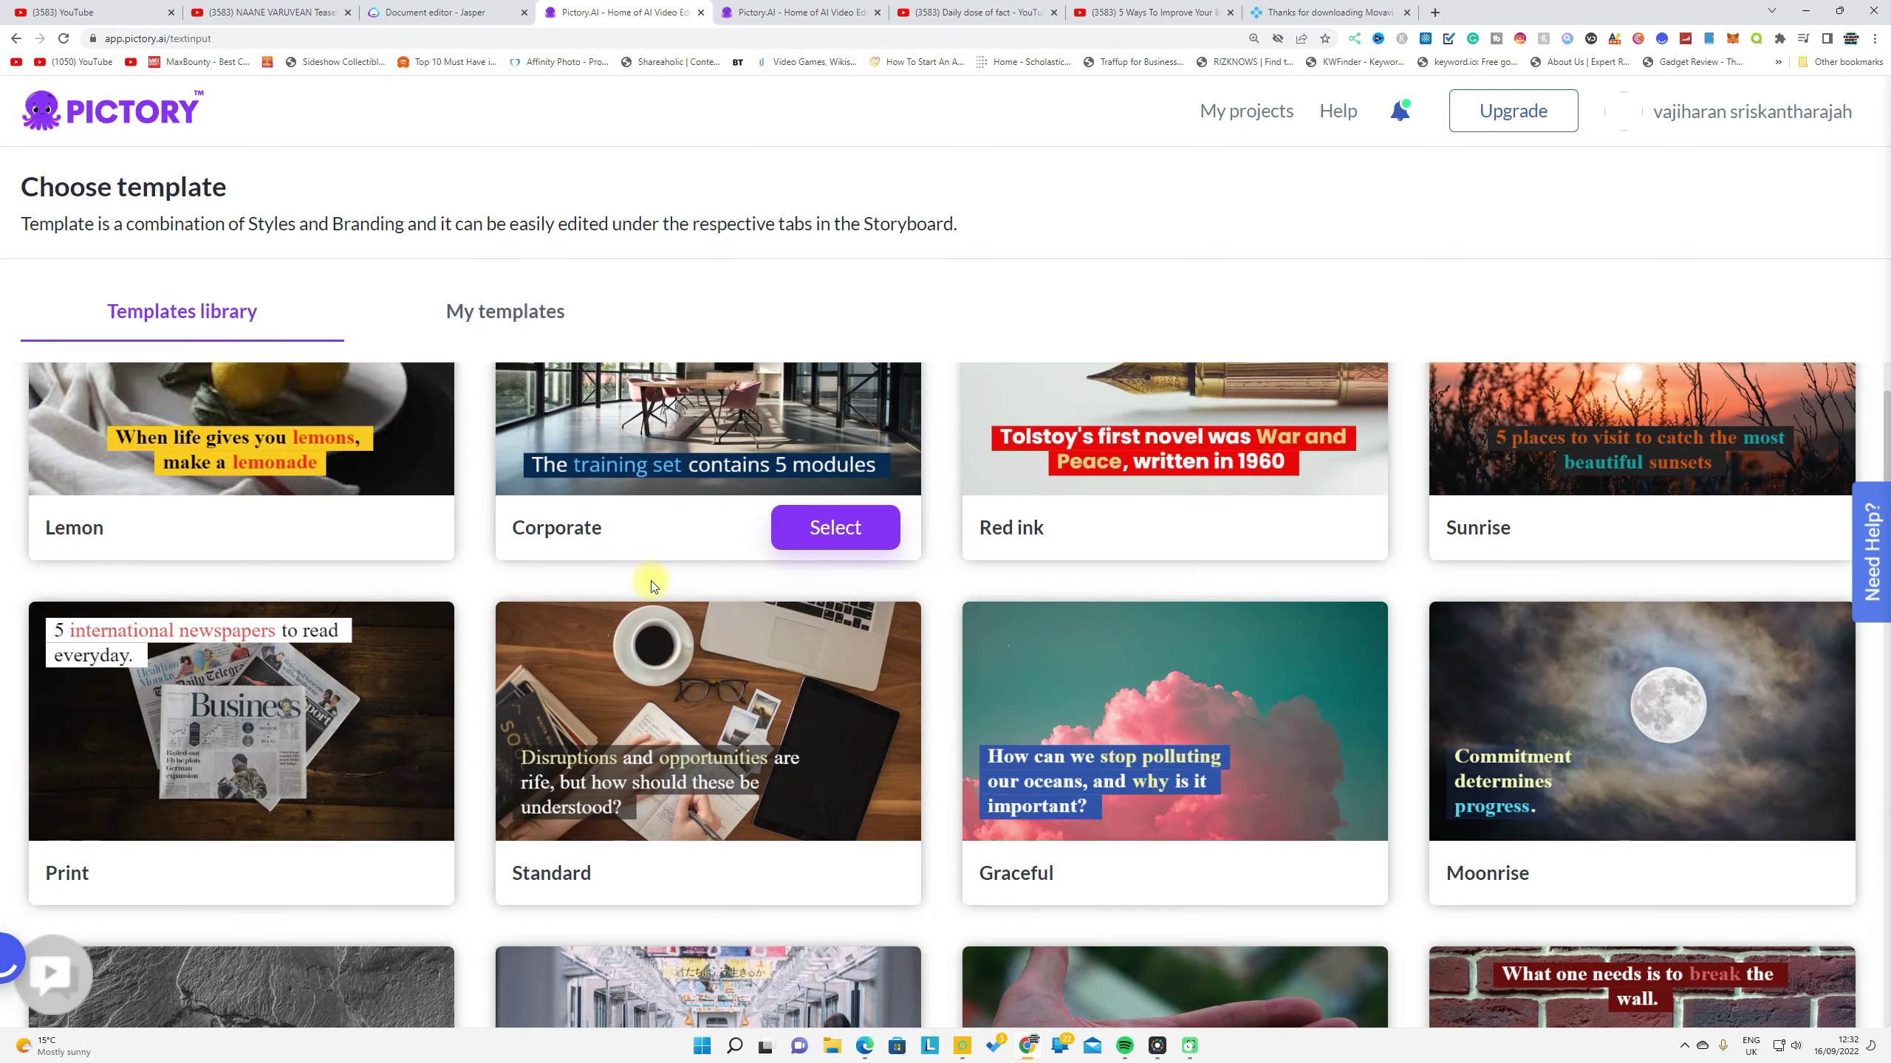
pyautogui.moveTo(332, 821)
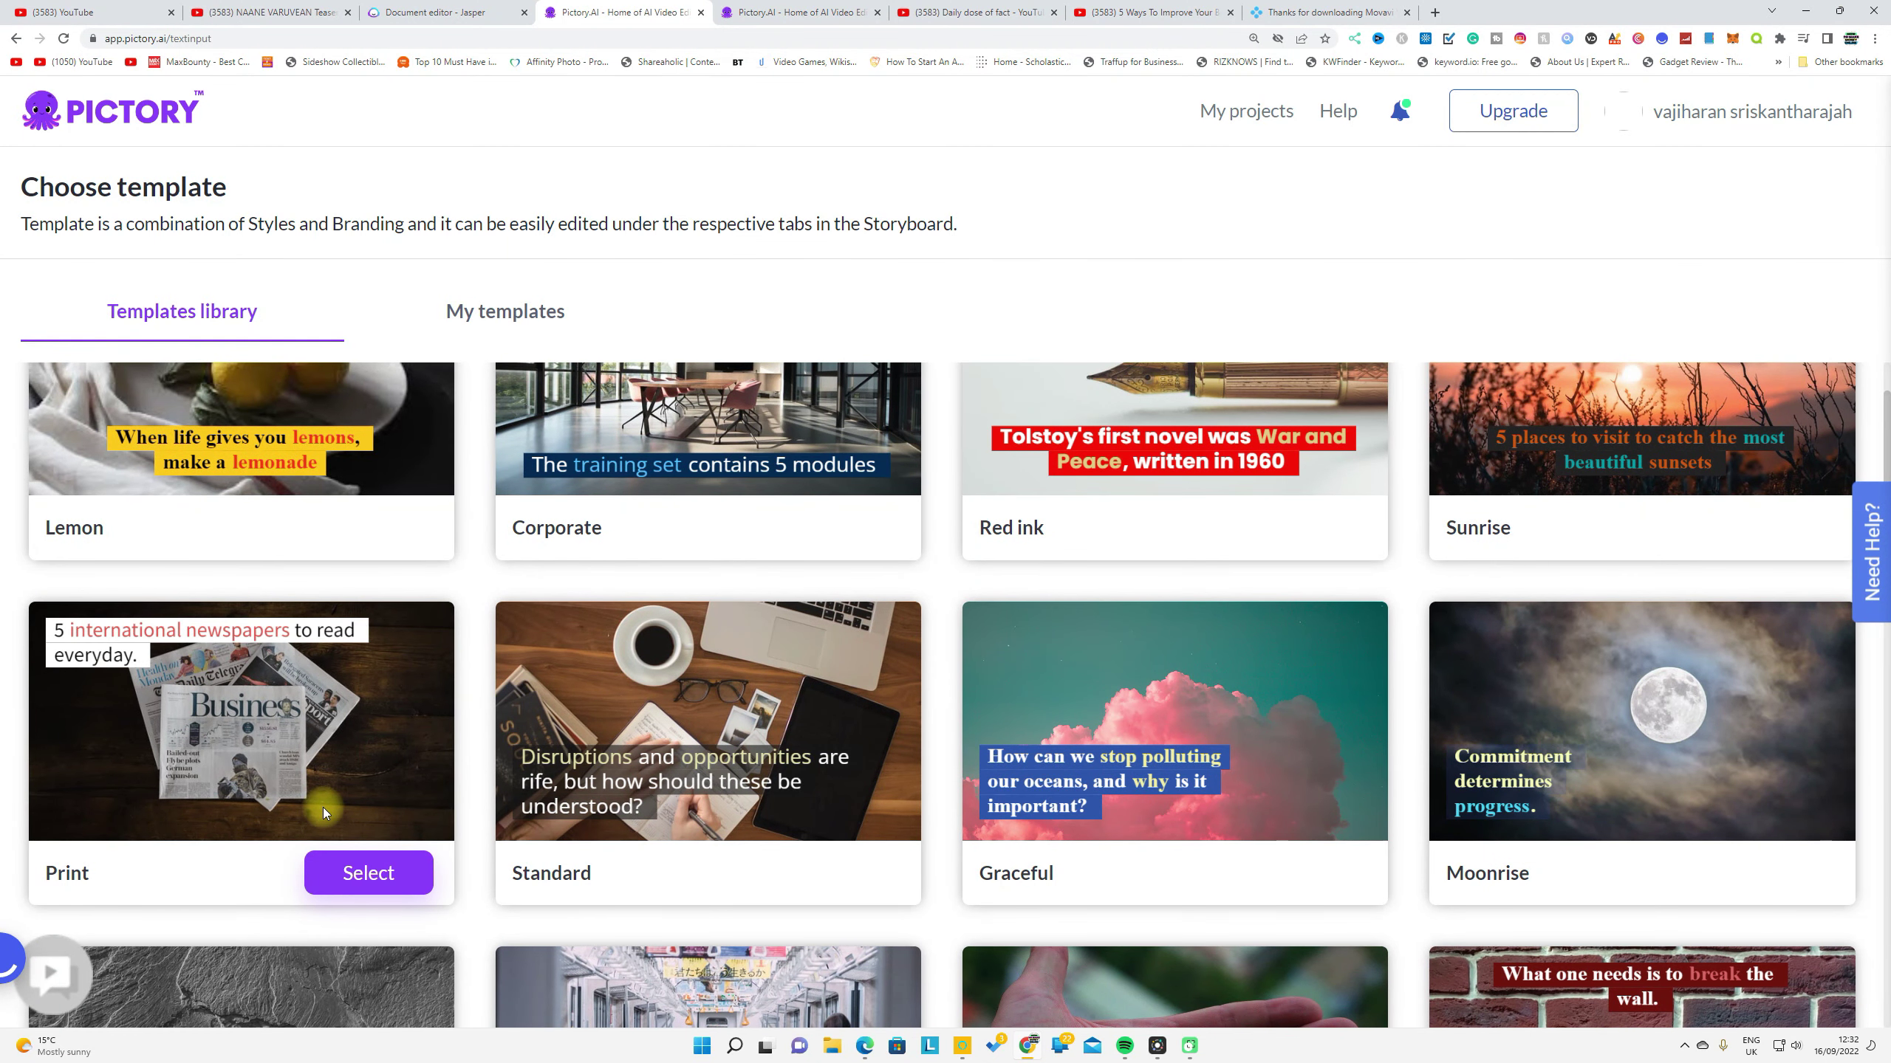
pyautogui.moveTo(1500, 521)
pyautogui.scroll(-6, 1500, 521)
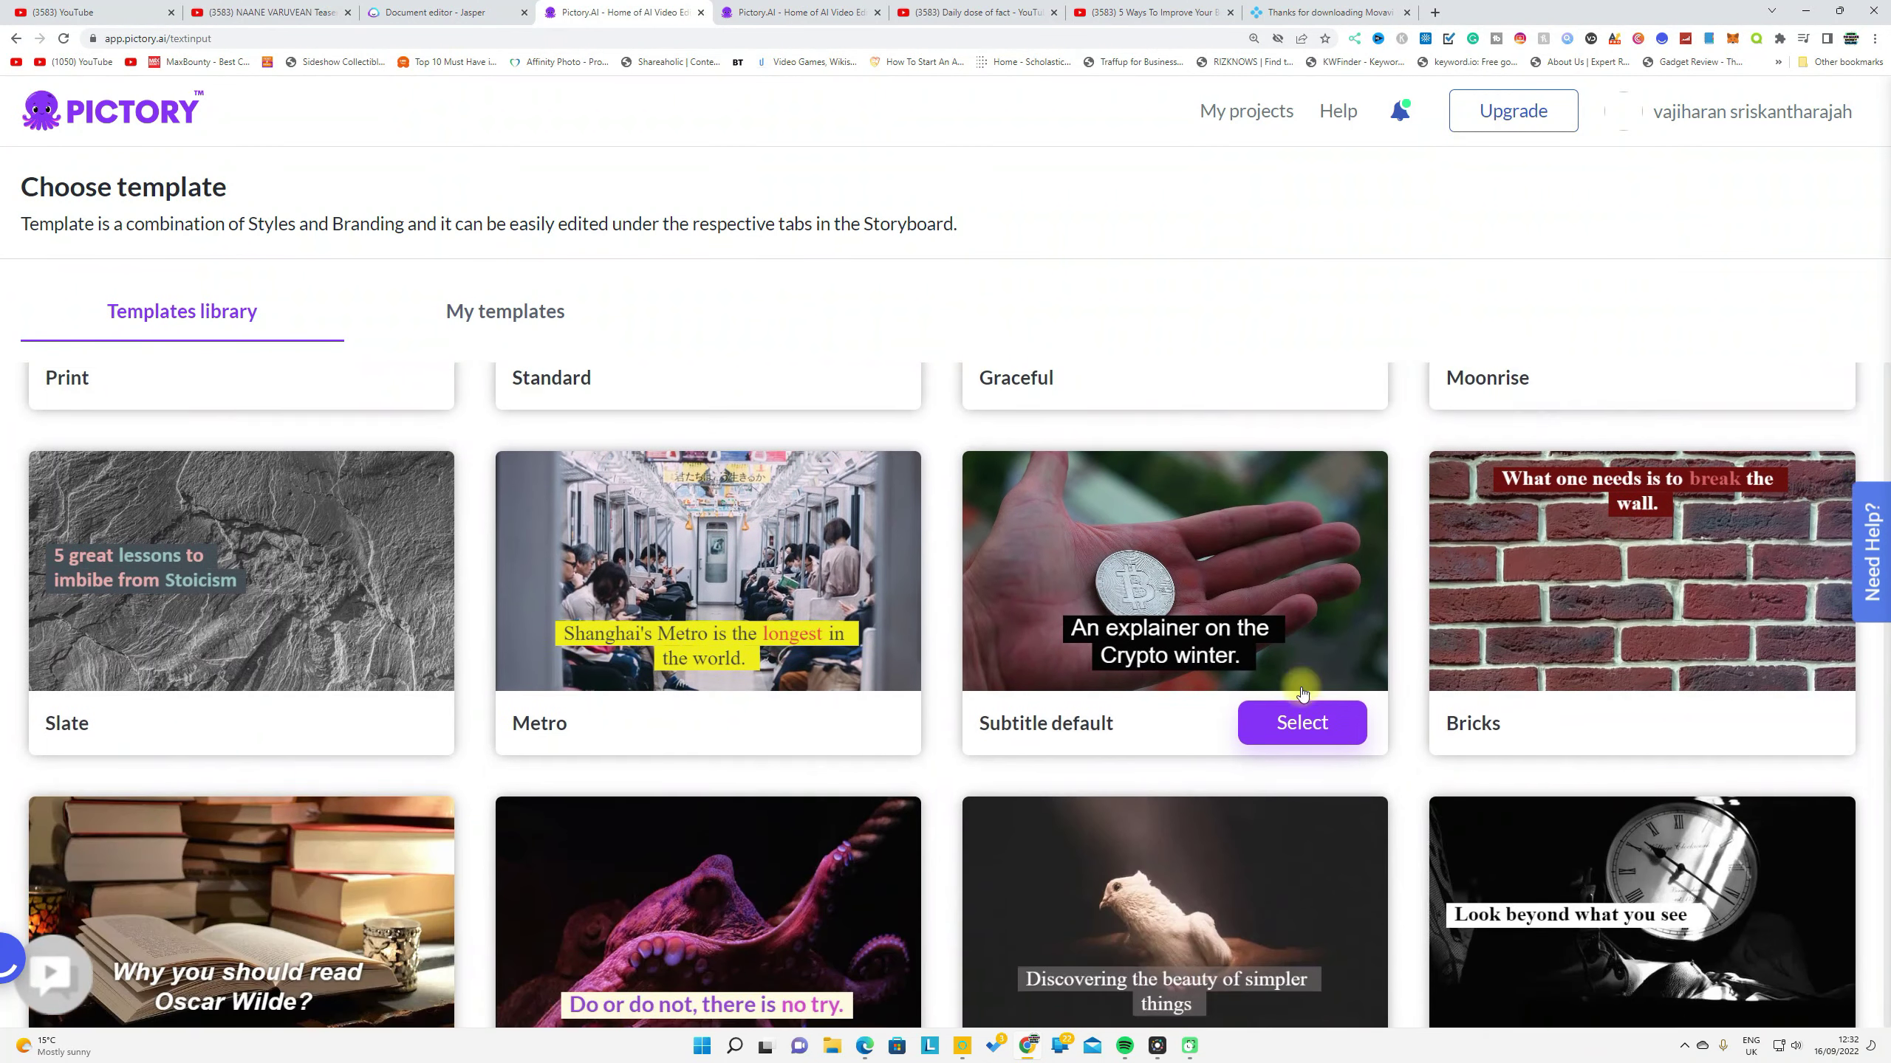
pyautogui.moveTo(788, 727)
pyautogui.scroll(-4, 789, 727)
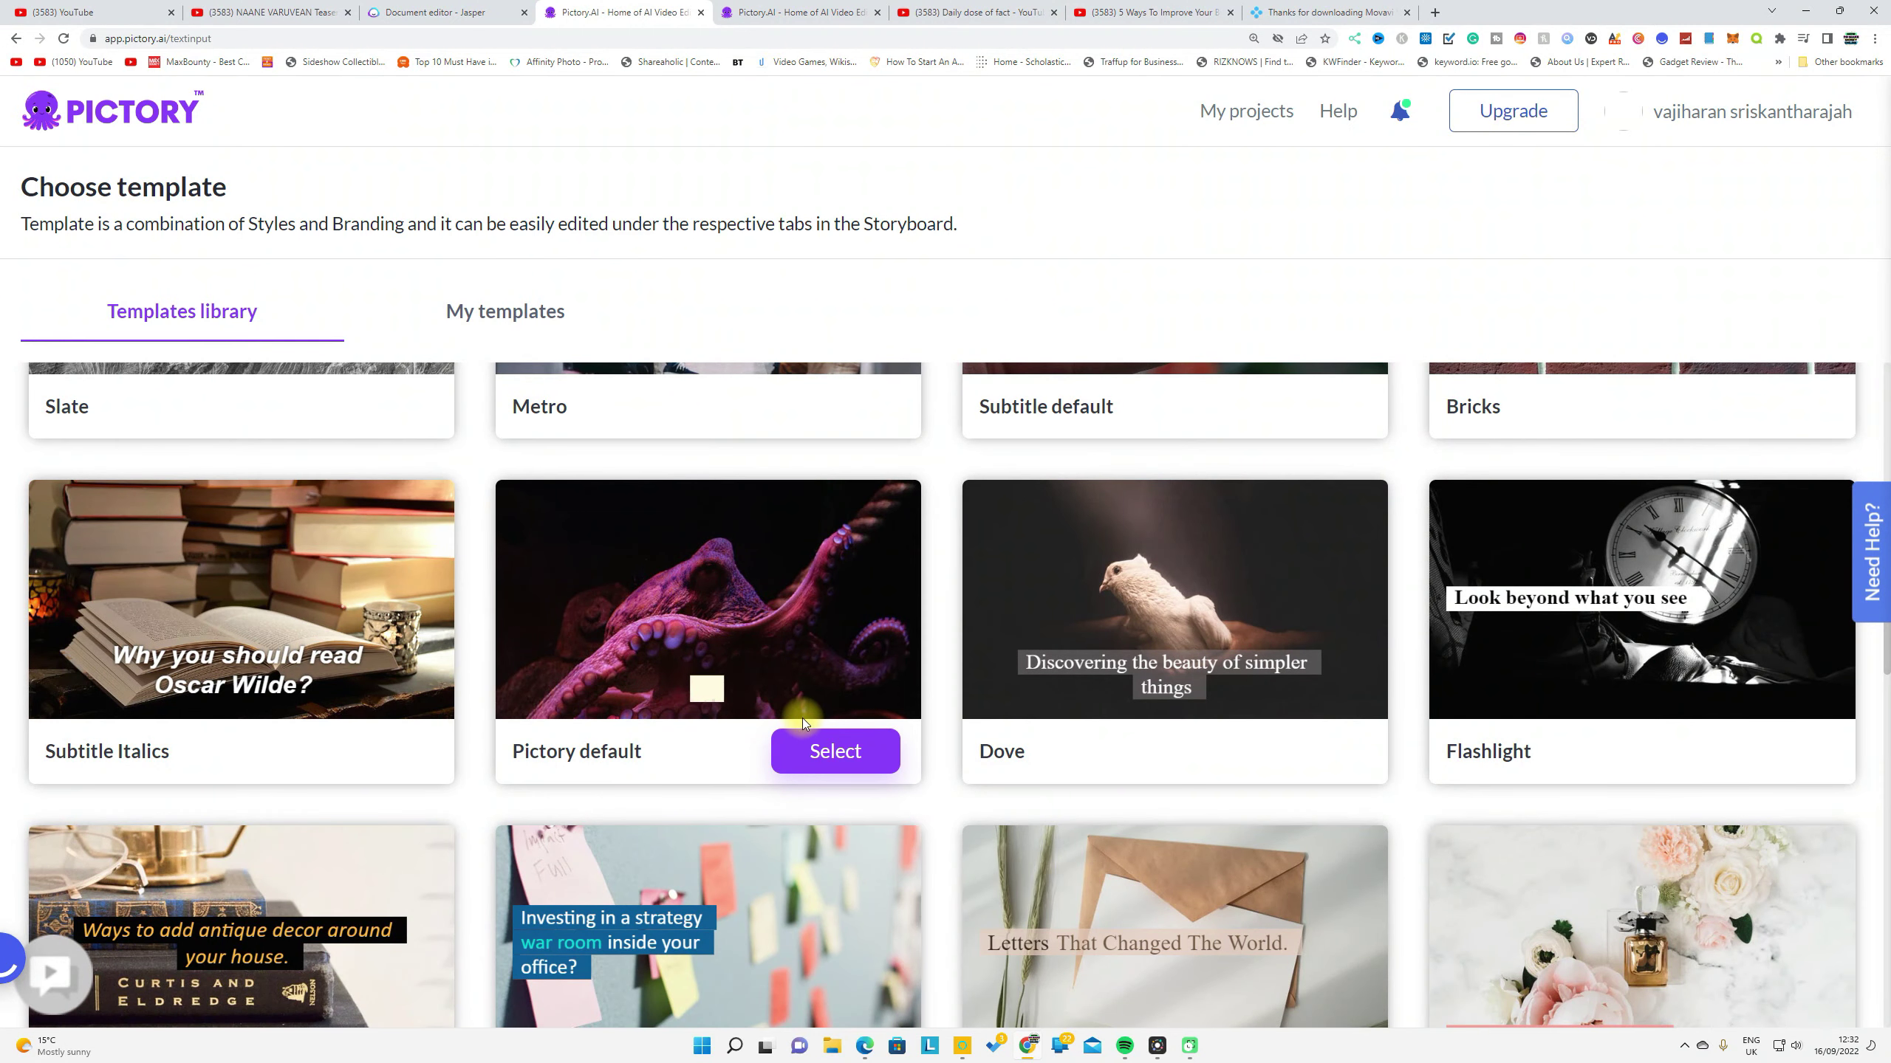
pyautogui.scroll(-3, 802, 718)
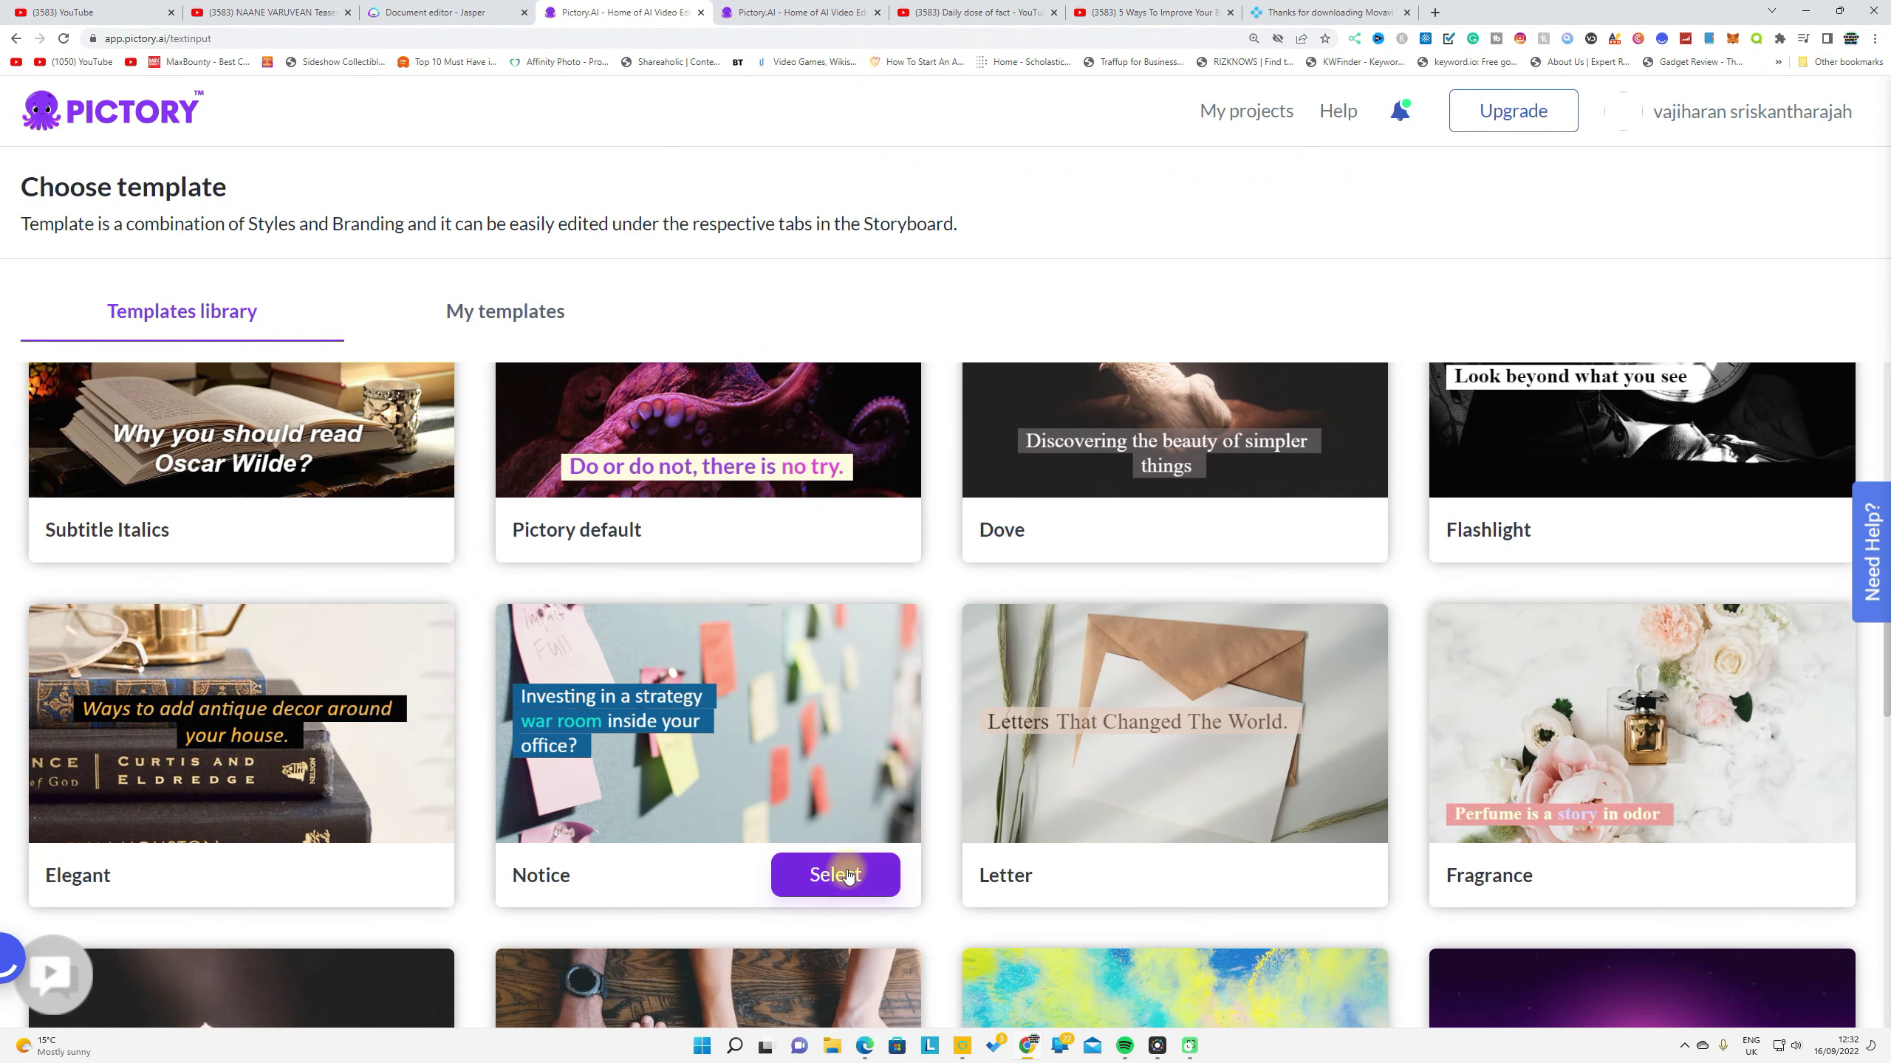
pyautogui.scroll(-4, 913, 853)
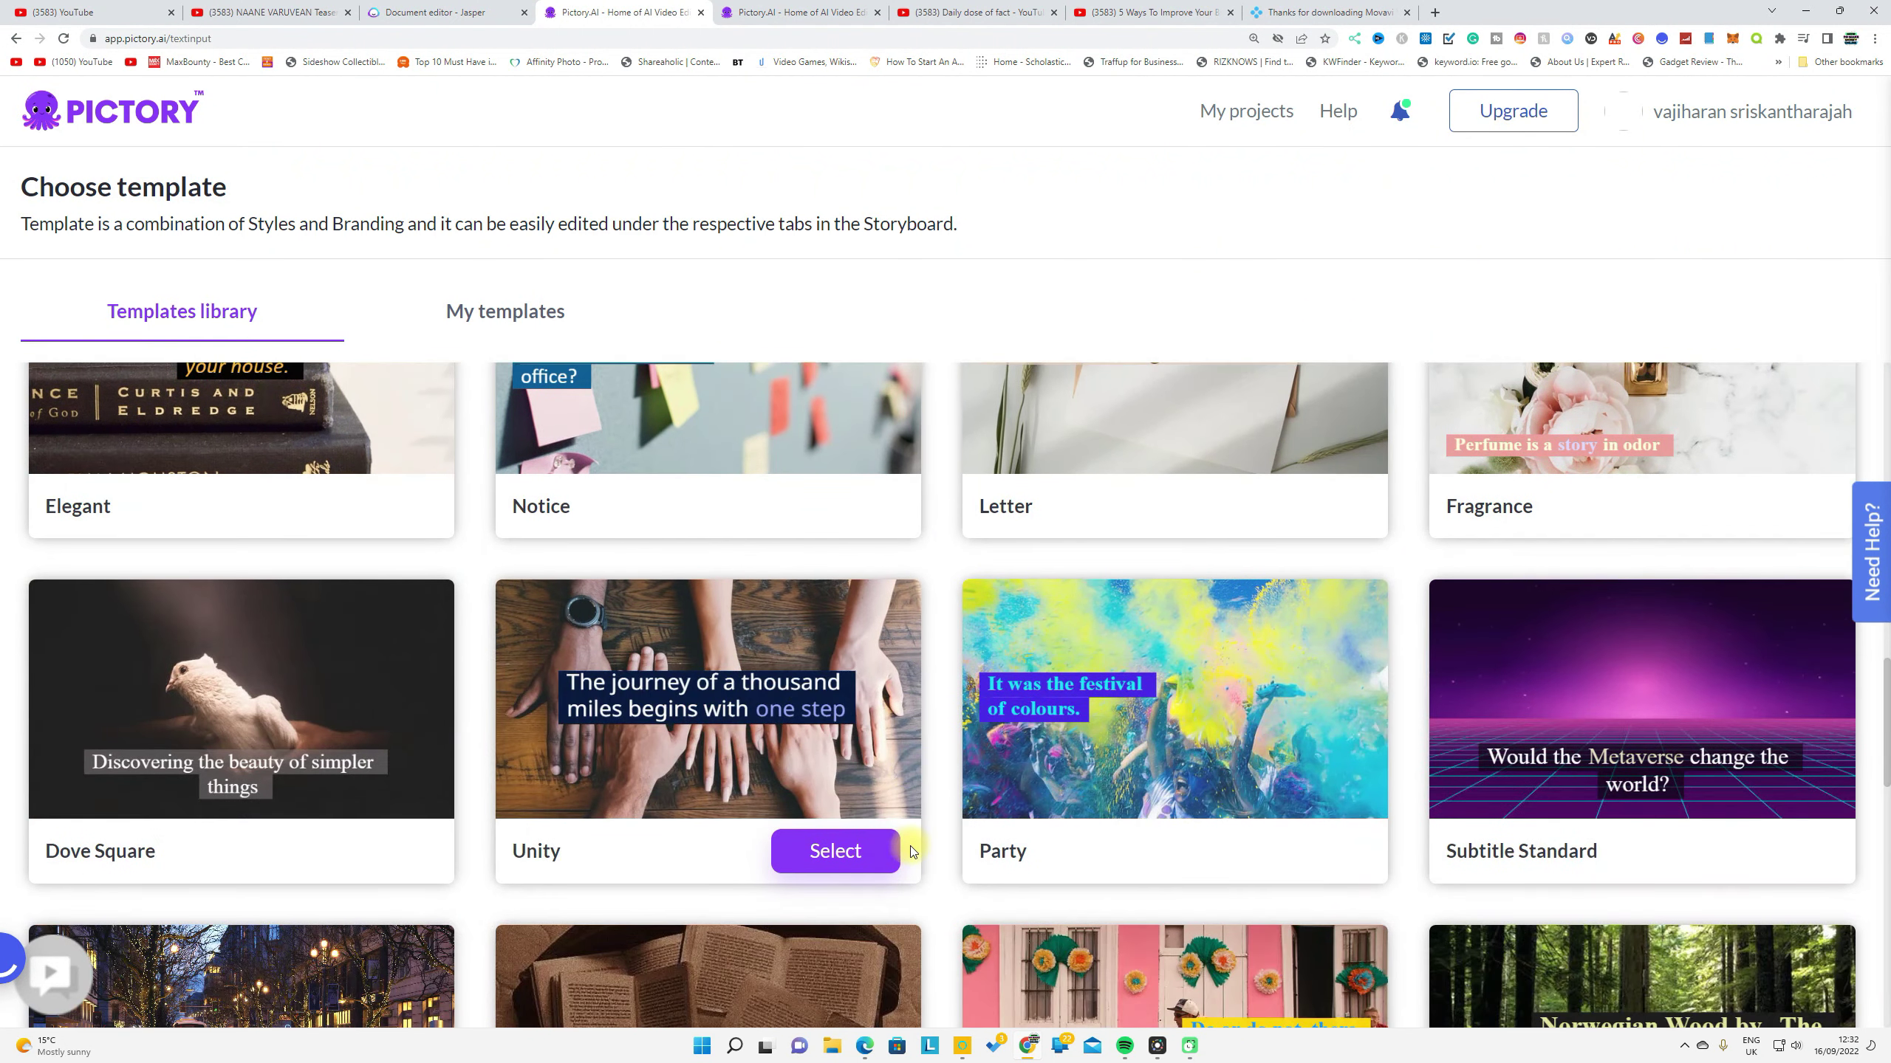
pyautogui.scroll(-3, 902, 849)
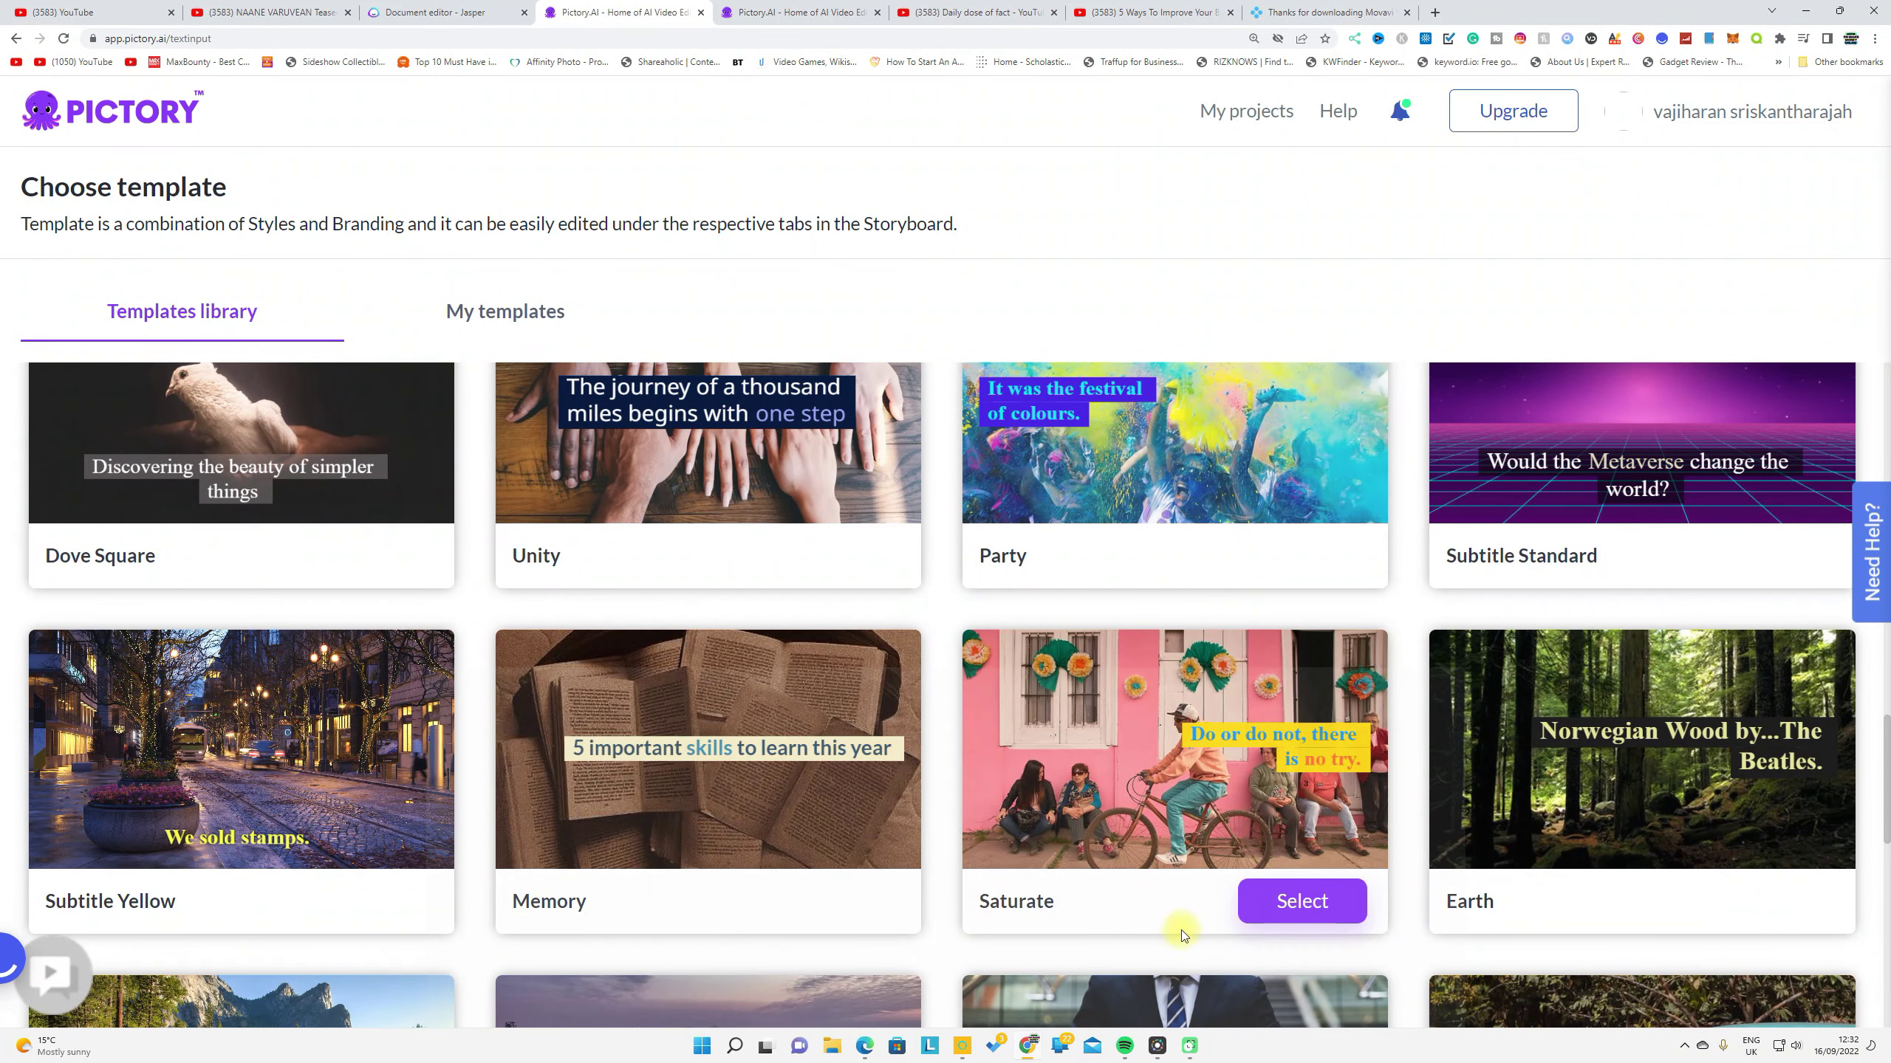
pyautogui.click(1295, 899)
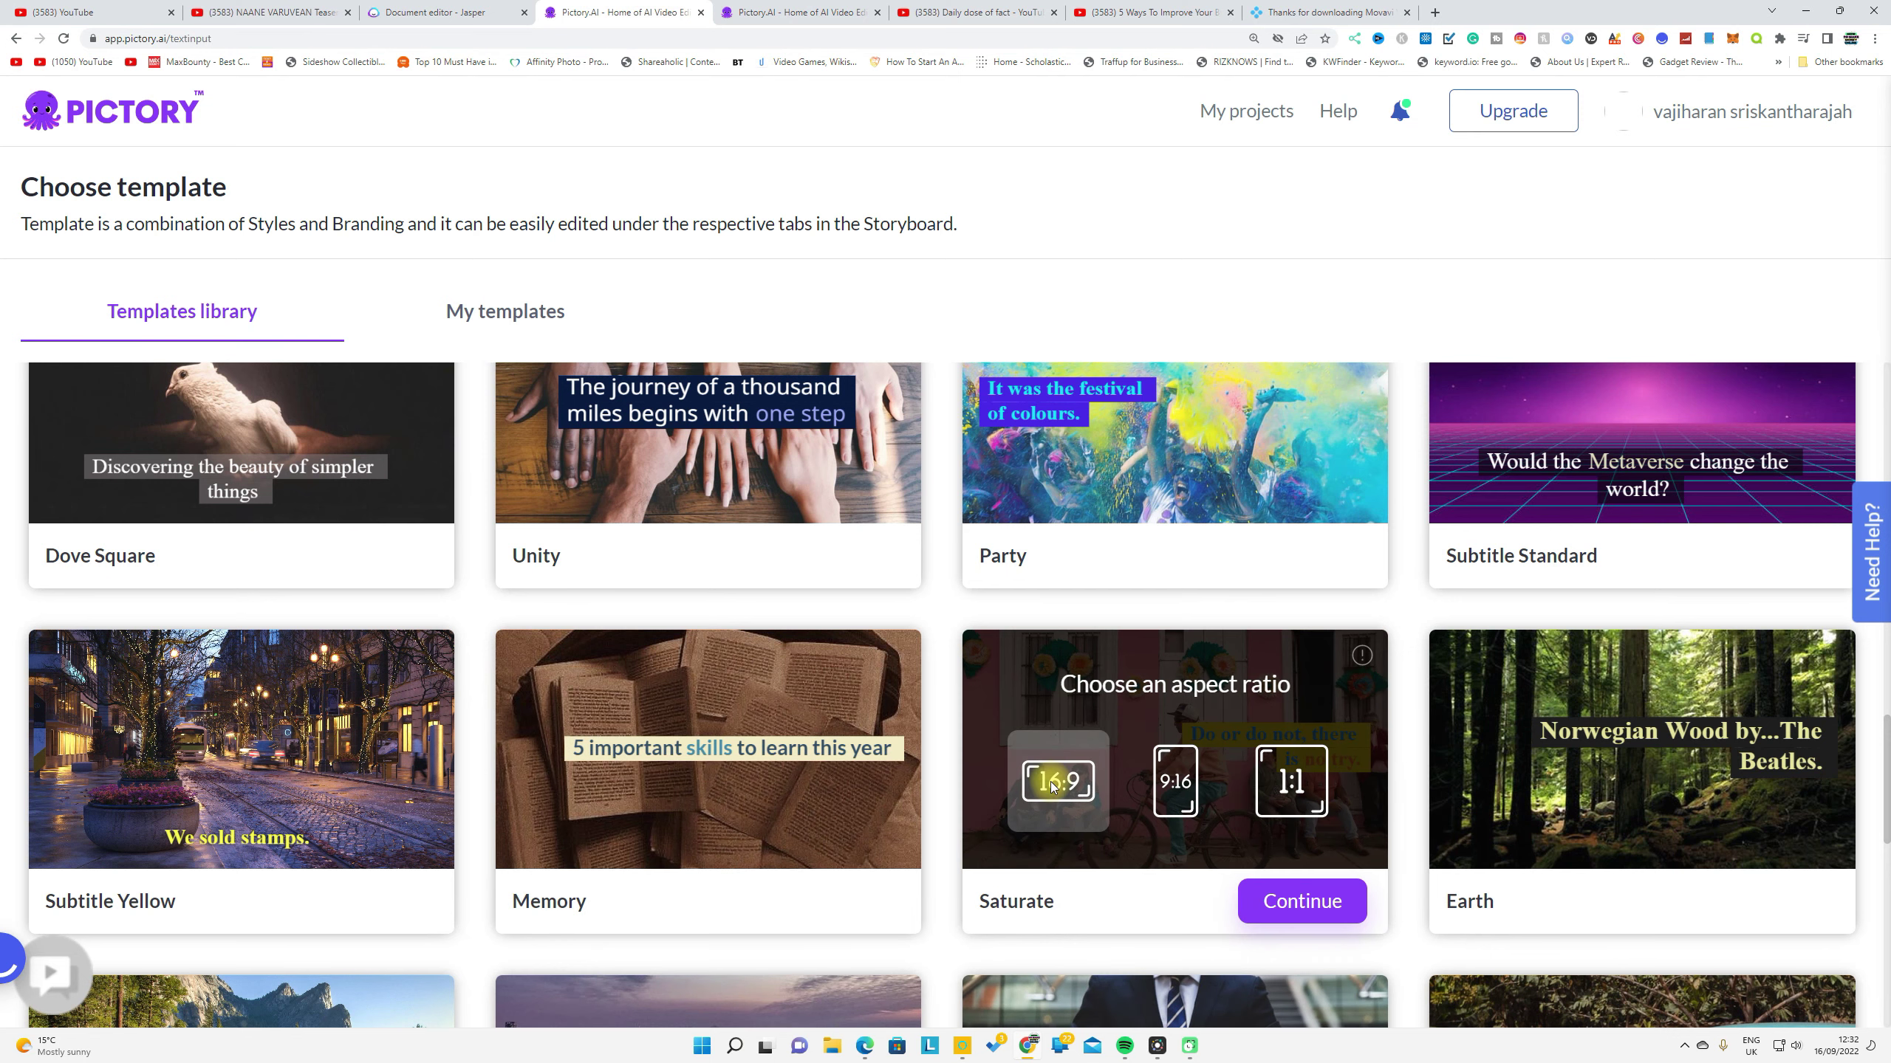
pyautogui.click(1297, 901)
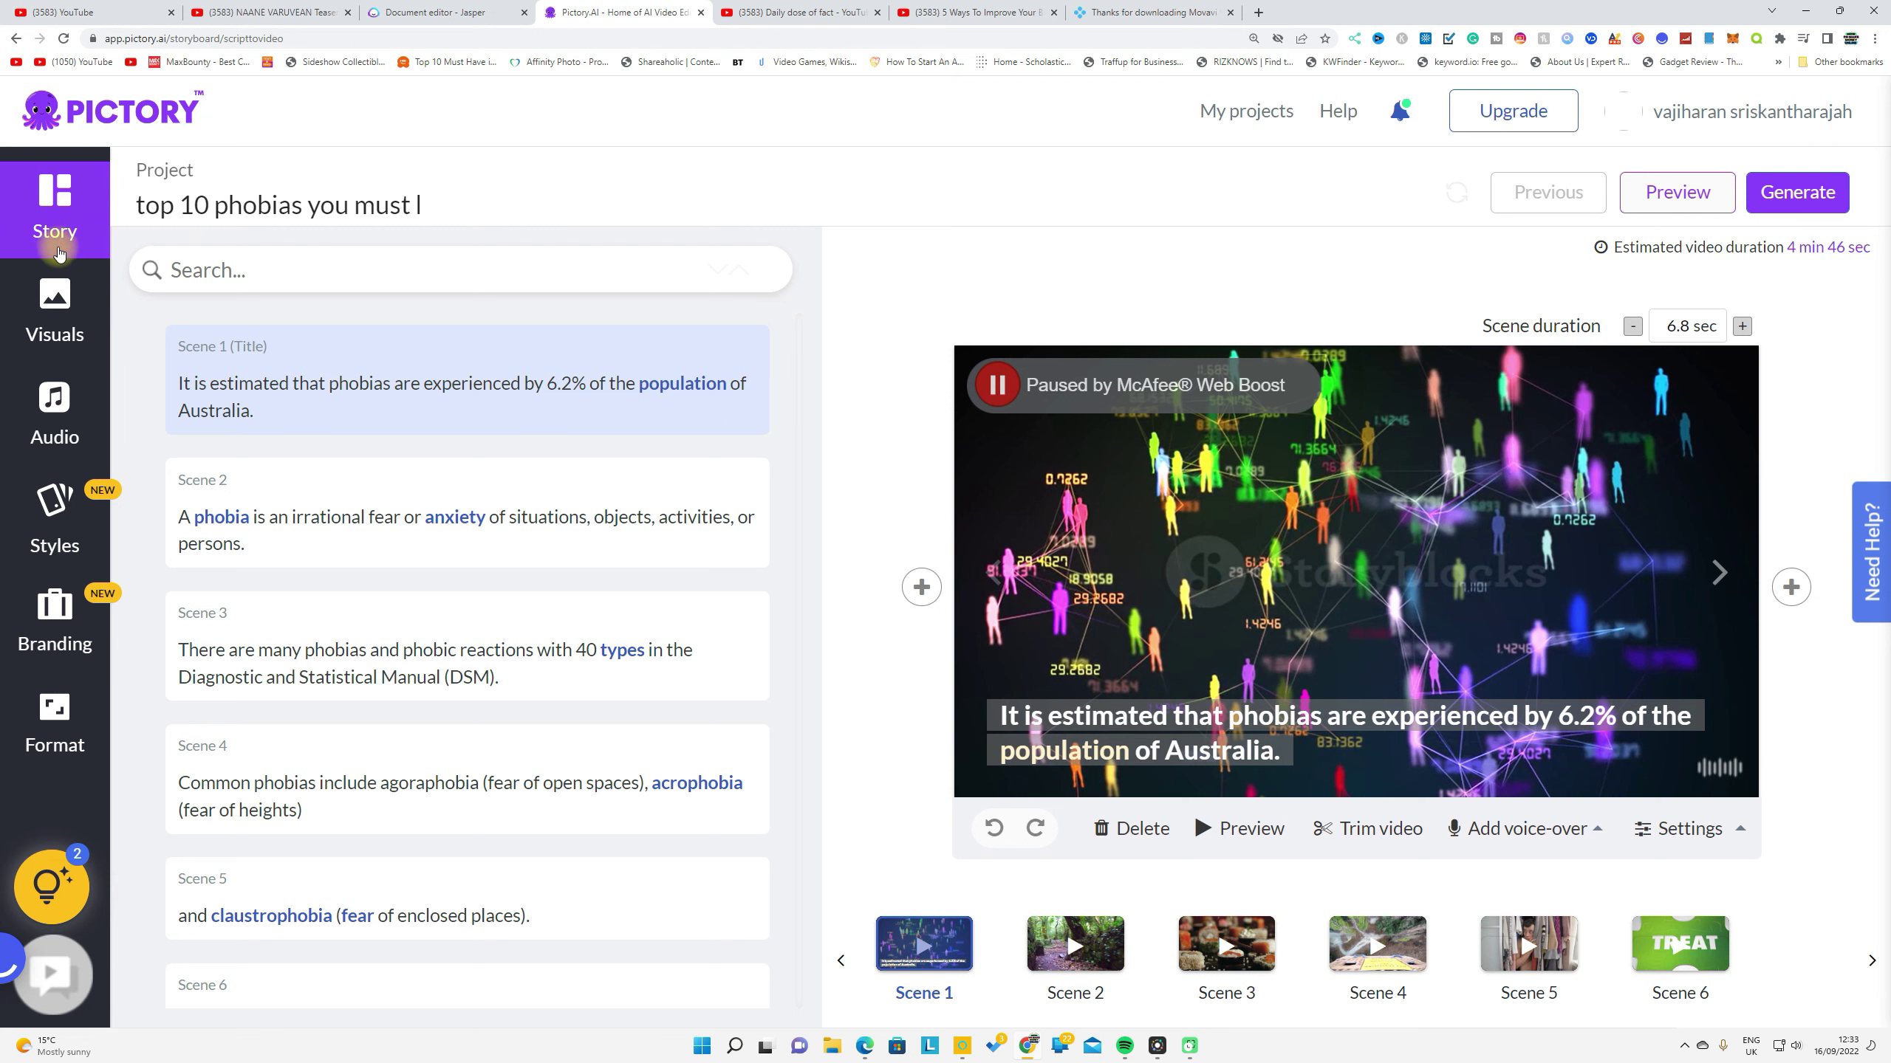
# Open the stock visuals panel and review the clips used in Scenes 2 through 6
pyautogui.click(67, 328)
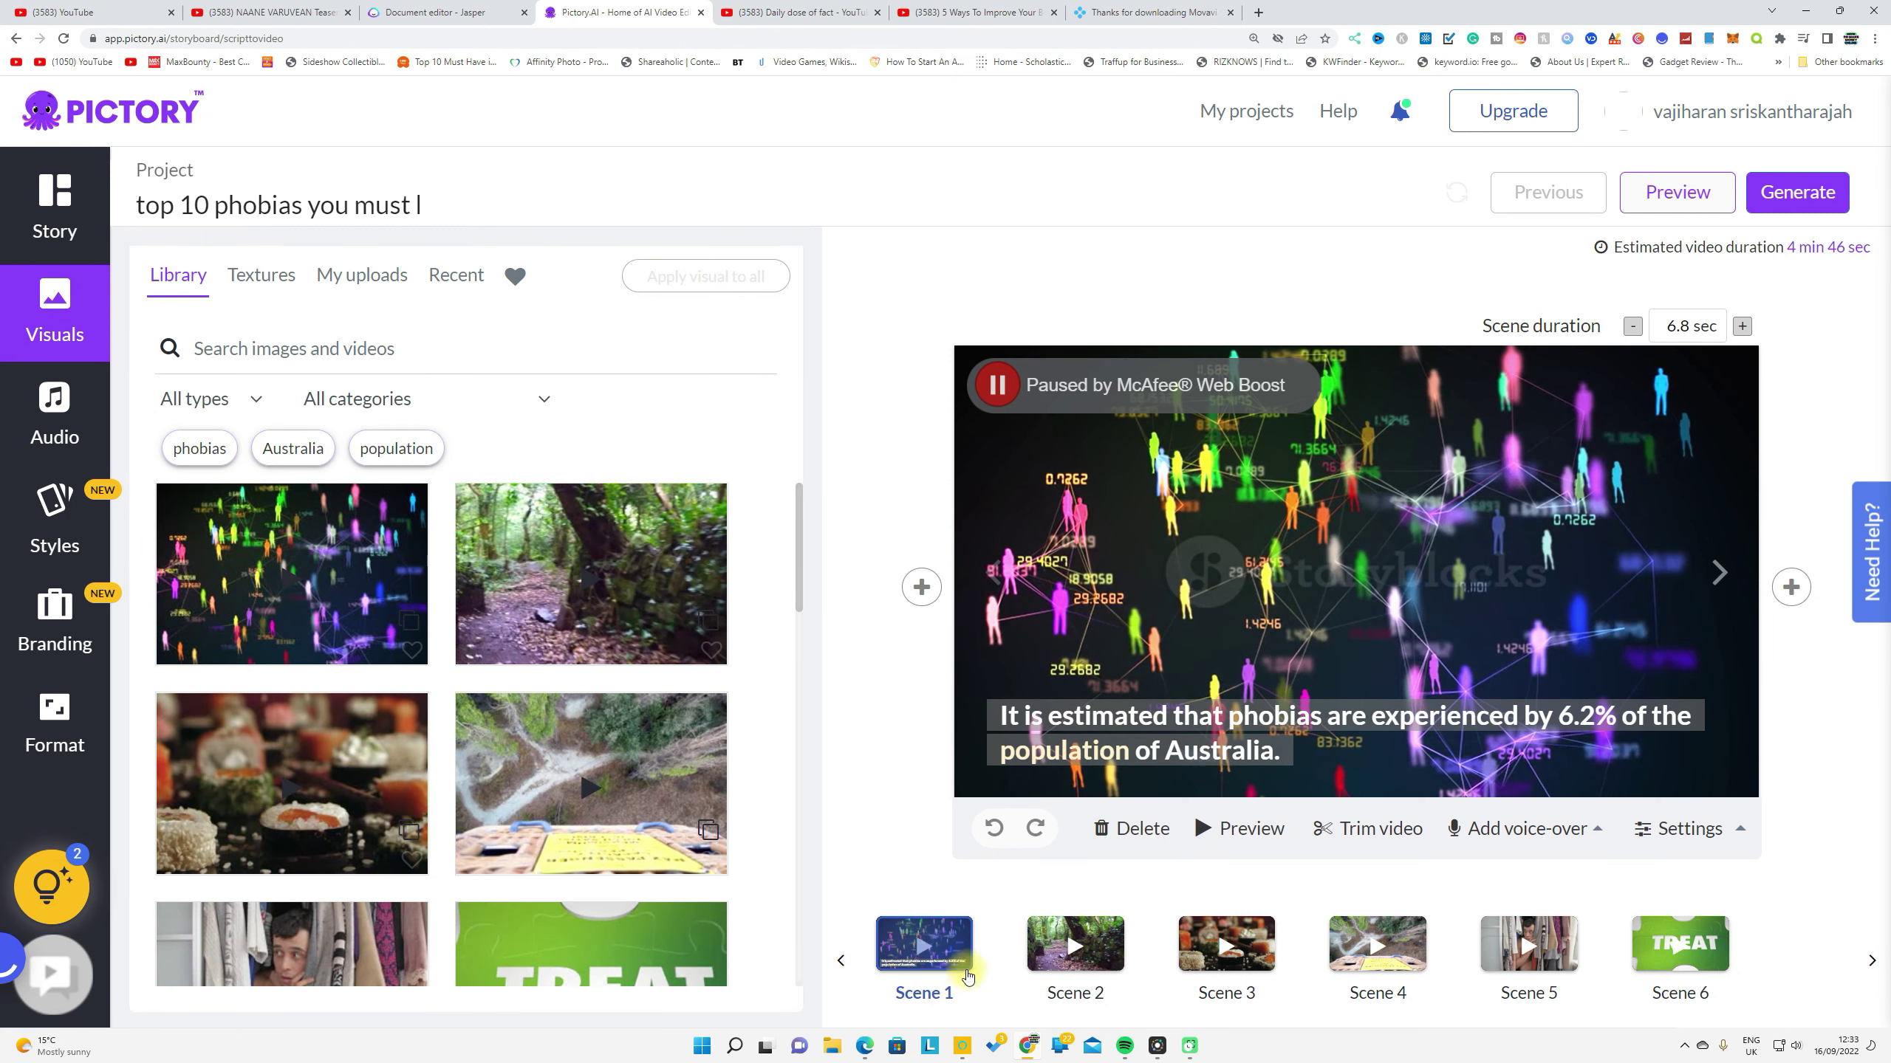
pyautogui.click(1100, 956)
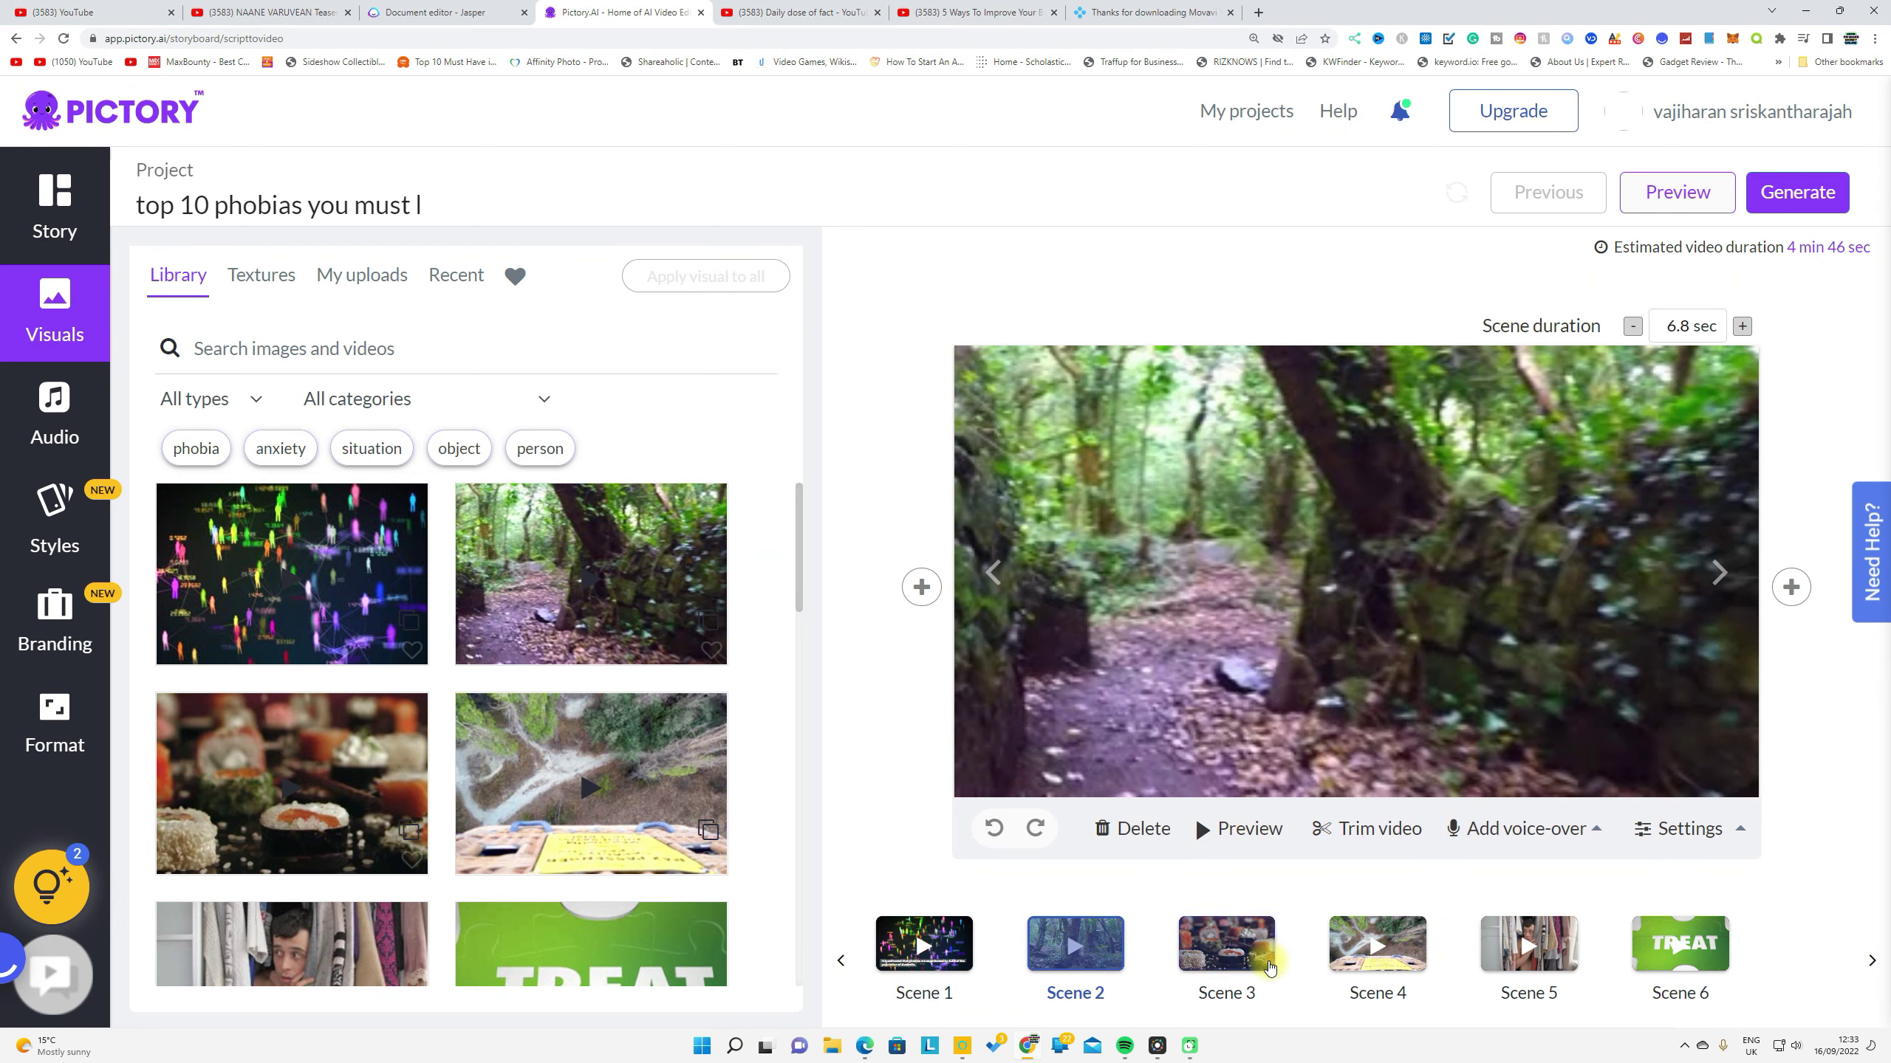
pyautogui.click(1252, 961)
pyautogui.click(1396, 961)
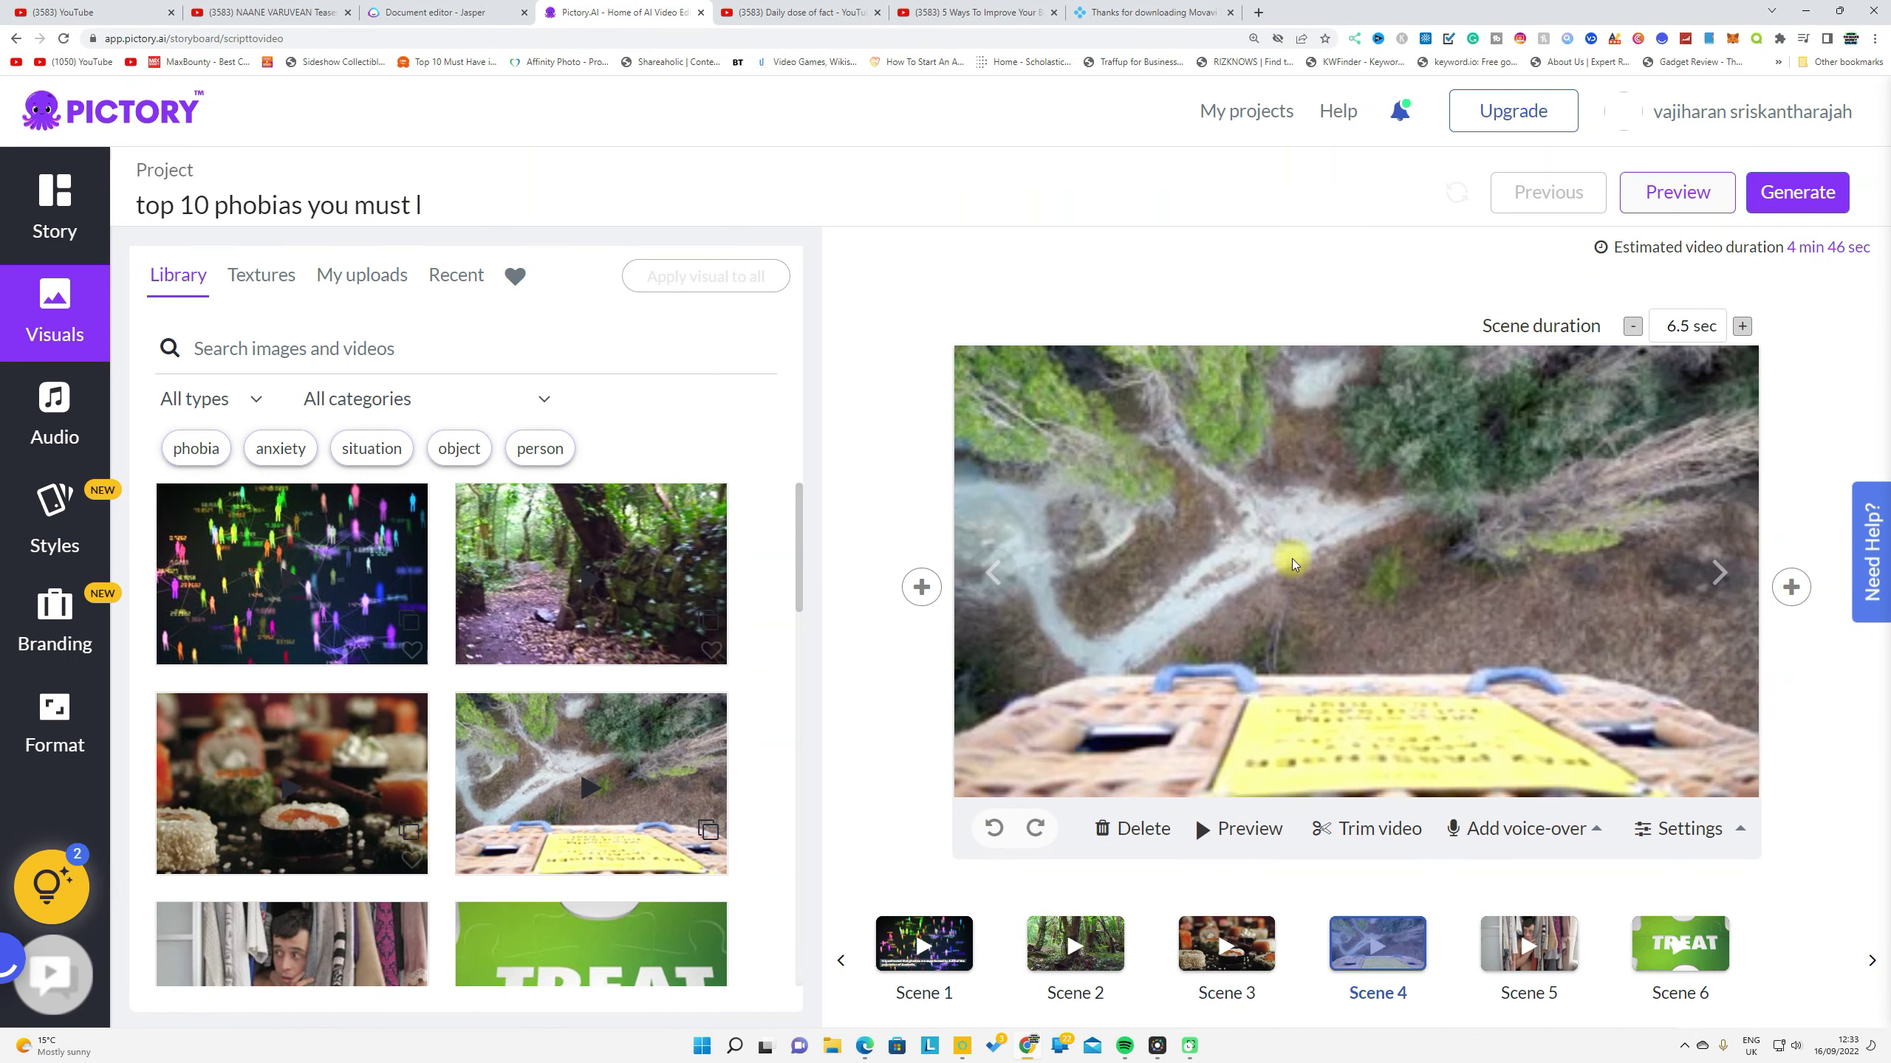
pyautogui.click(1518, 947)
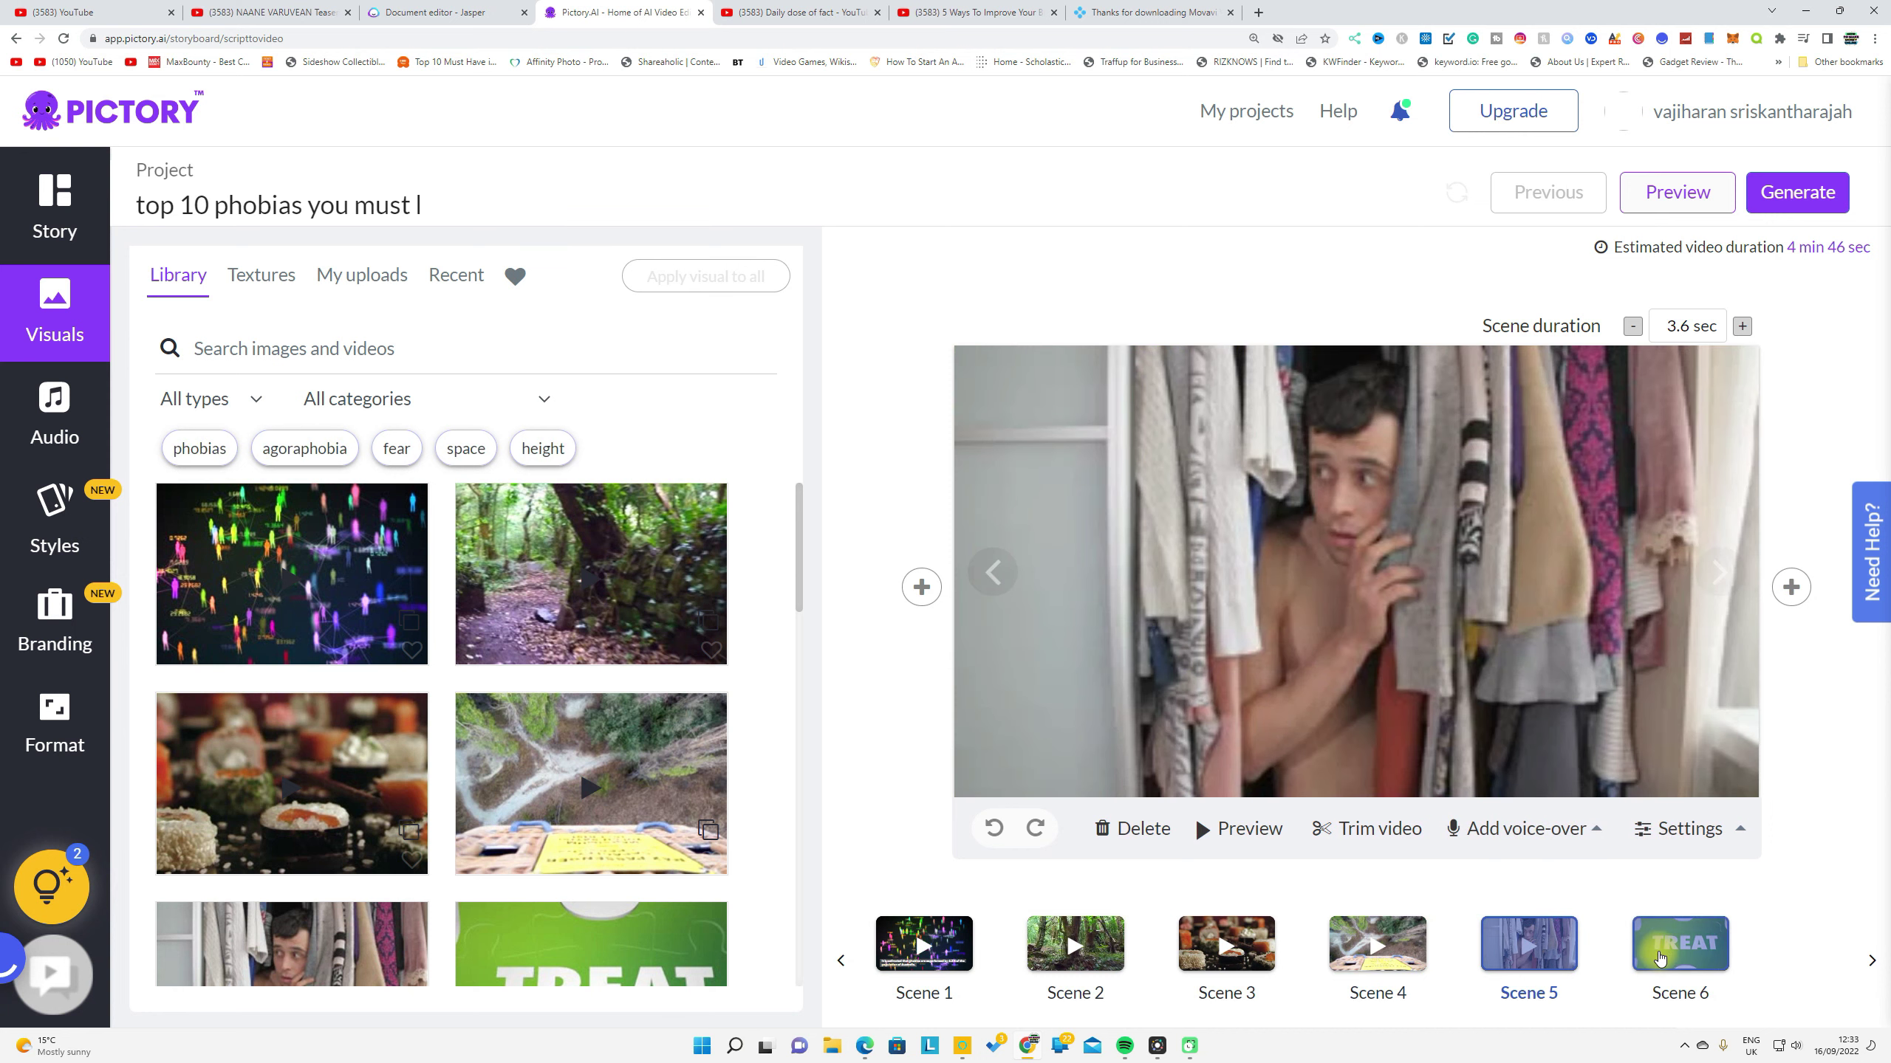
pyautogui.click(1659, 958)
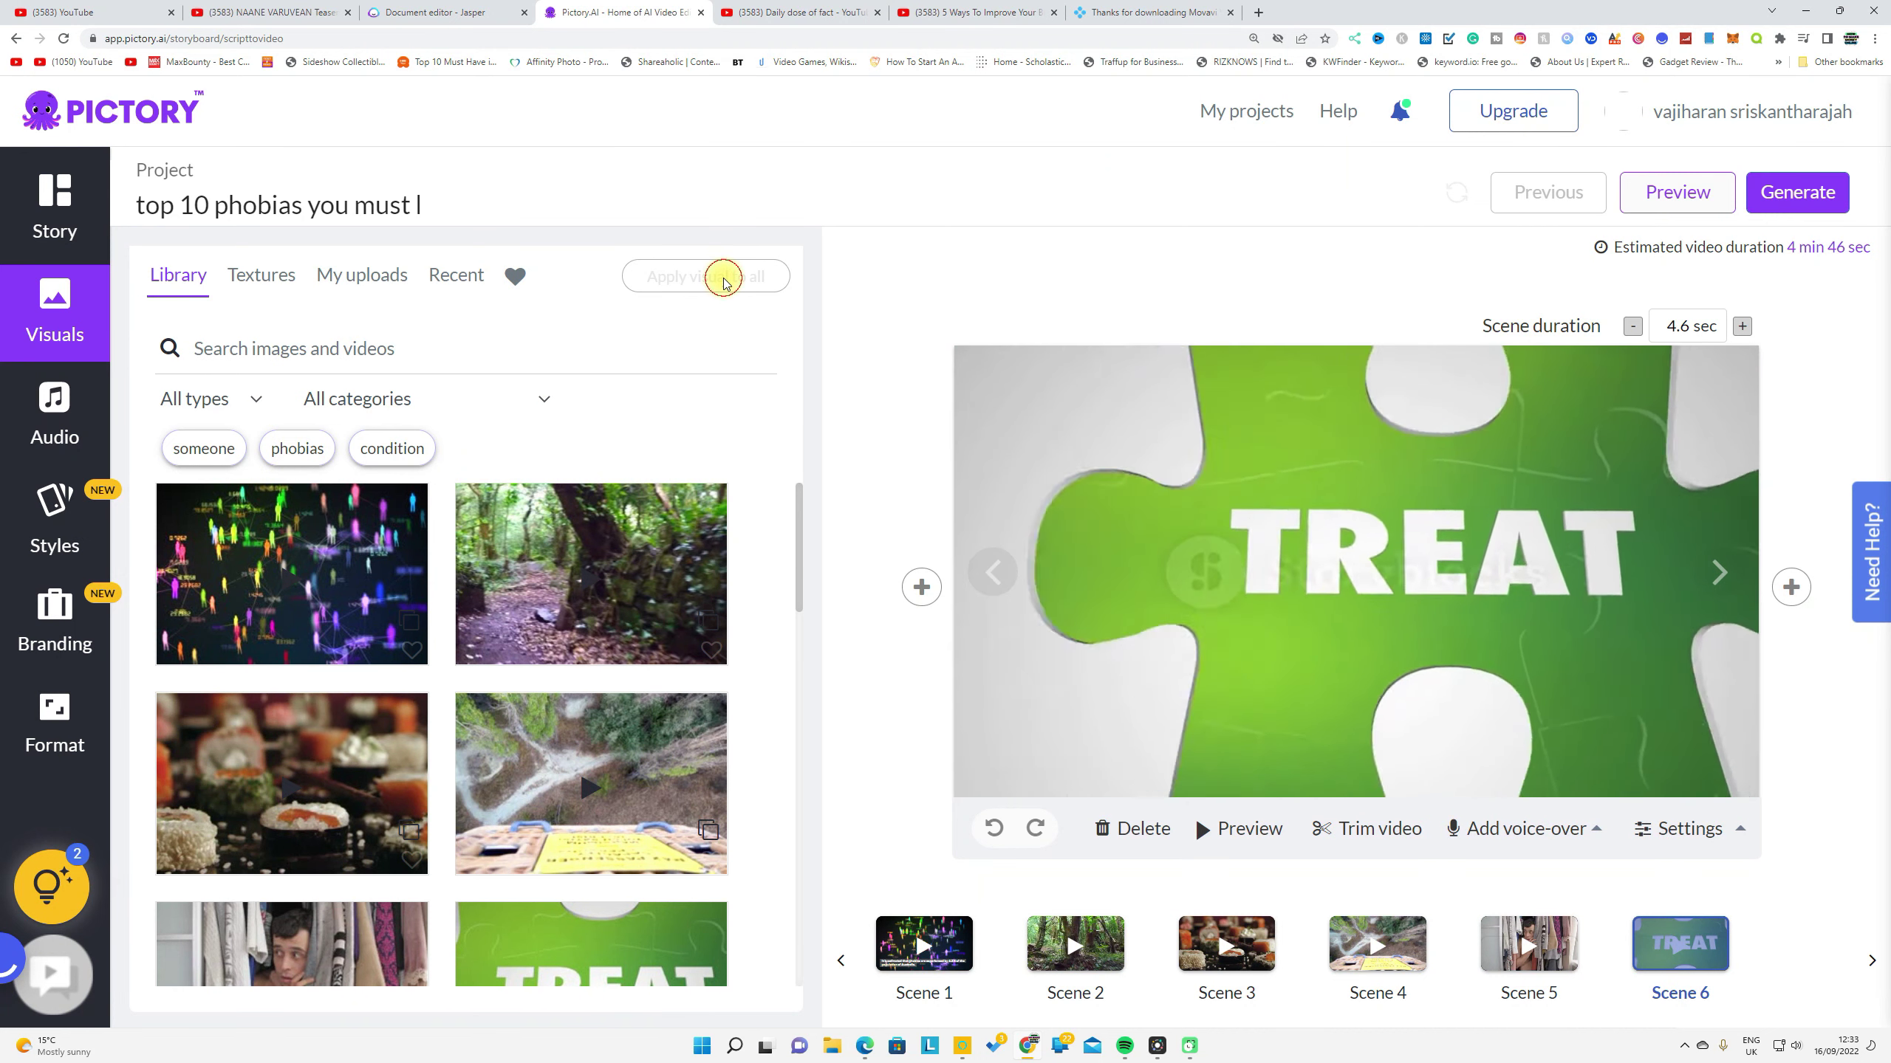
# Replace Scene 6's visual with the forest clip, keep all categories and types, then show Audio
pyautogui.click(289, 348)
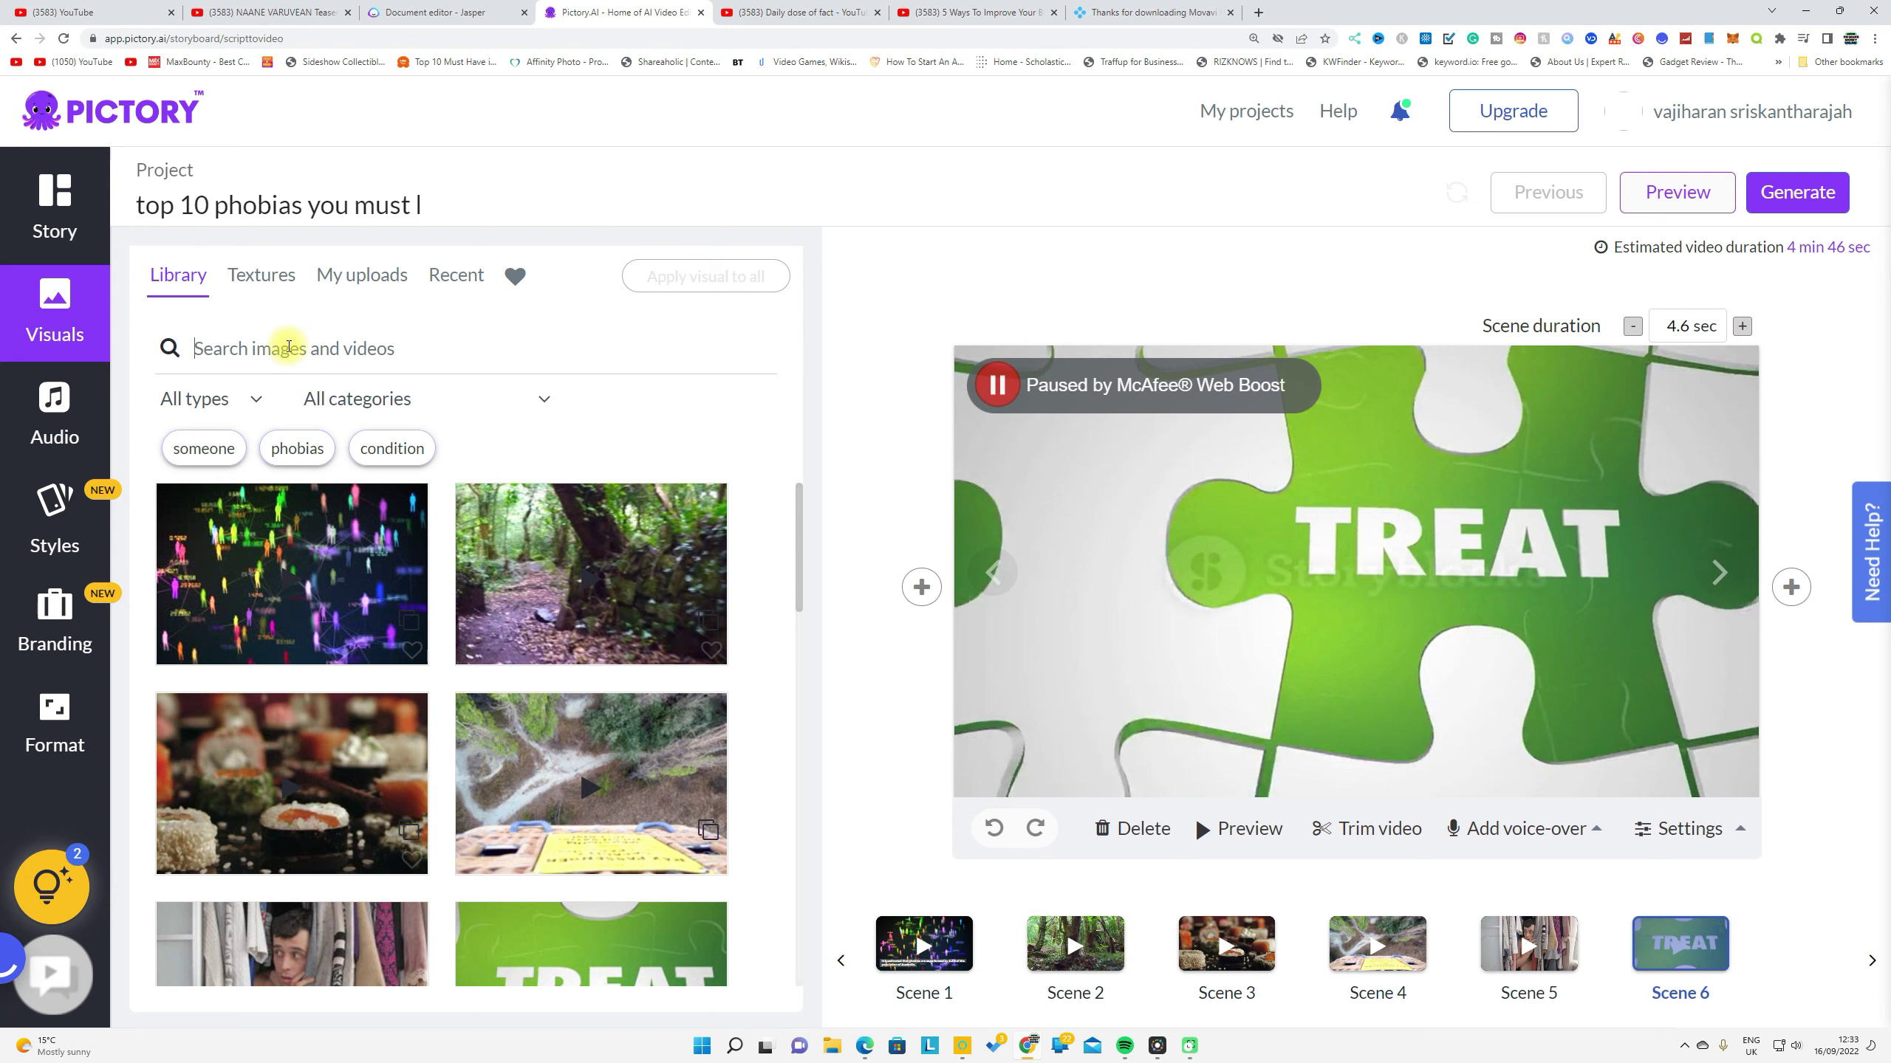
pyautogui.click(655, 615)
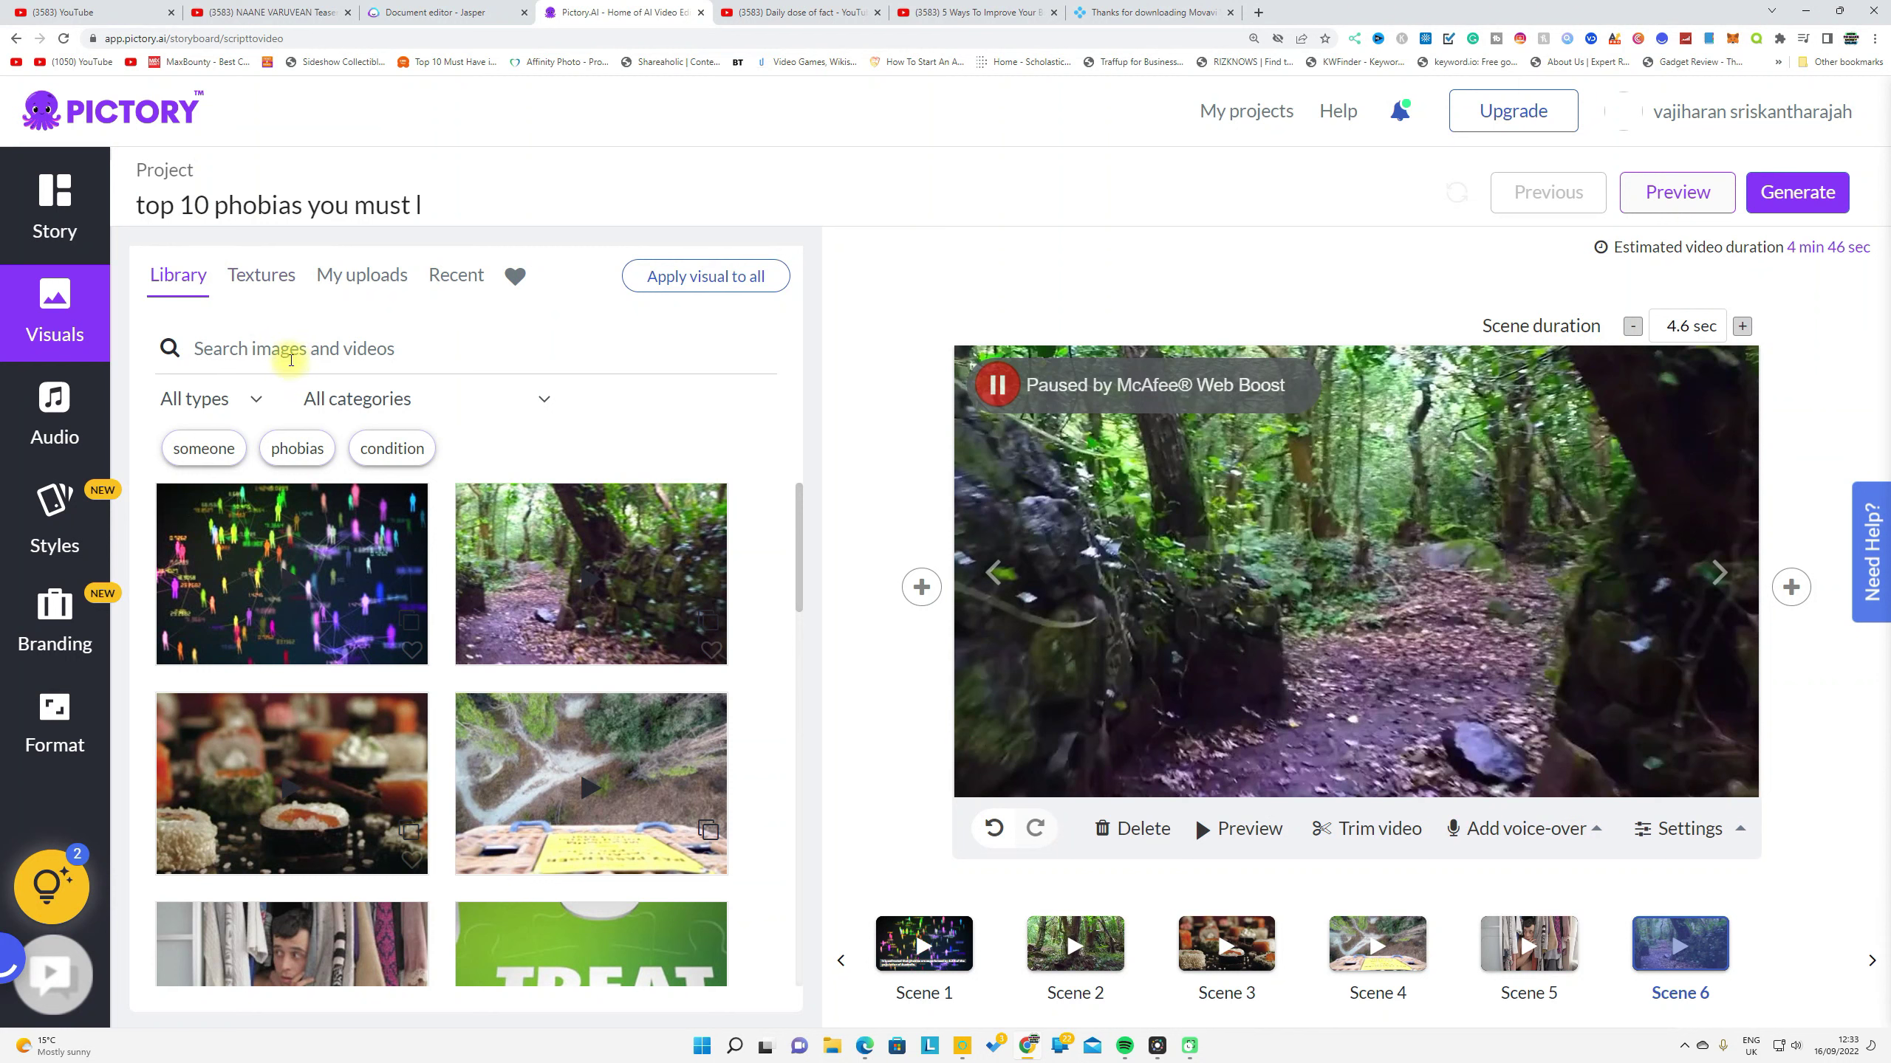
pyautogui.click(346, 401)
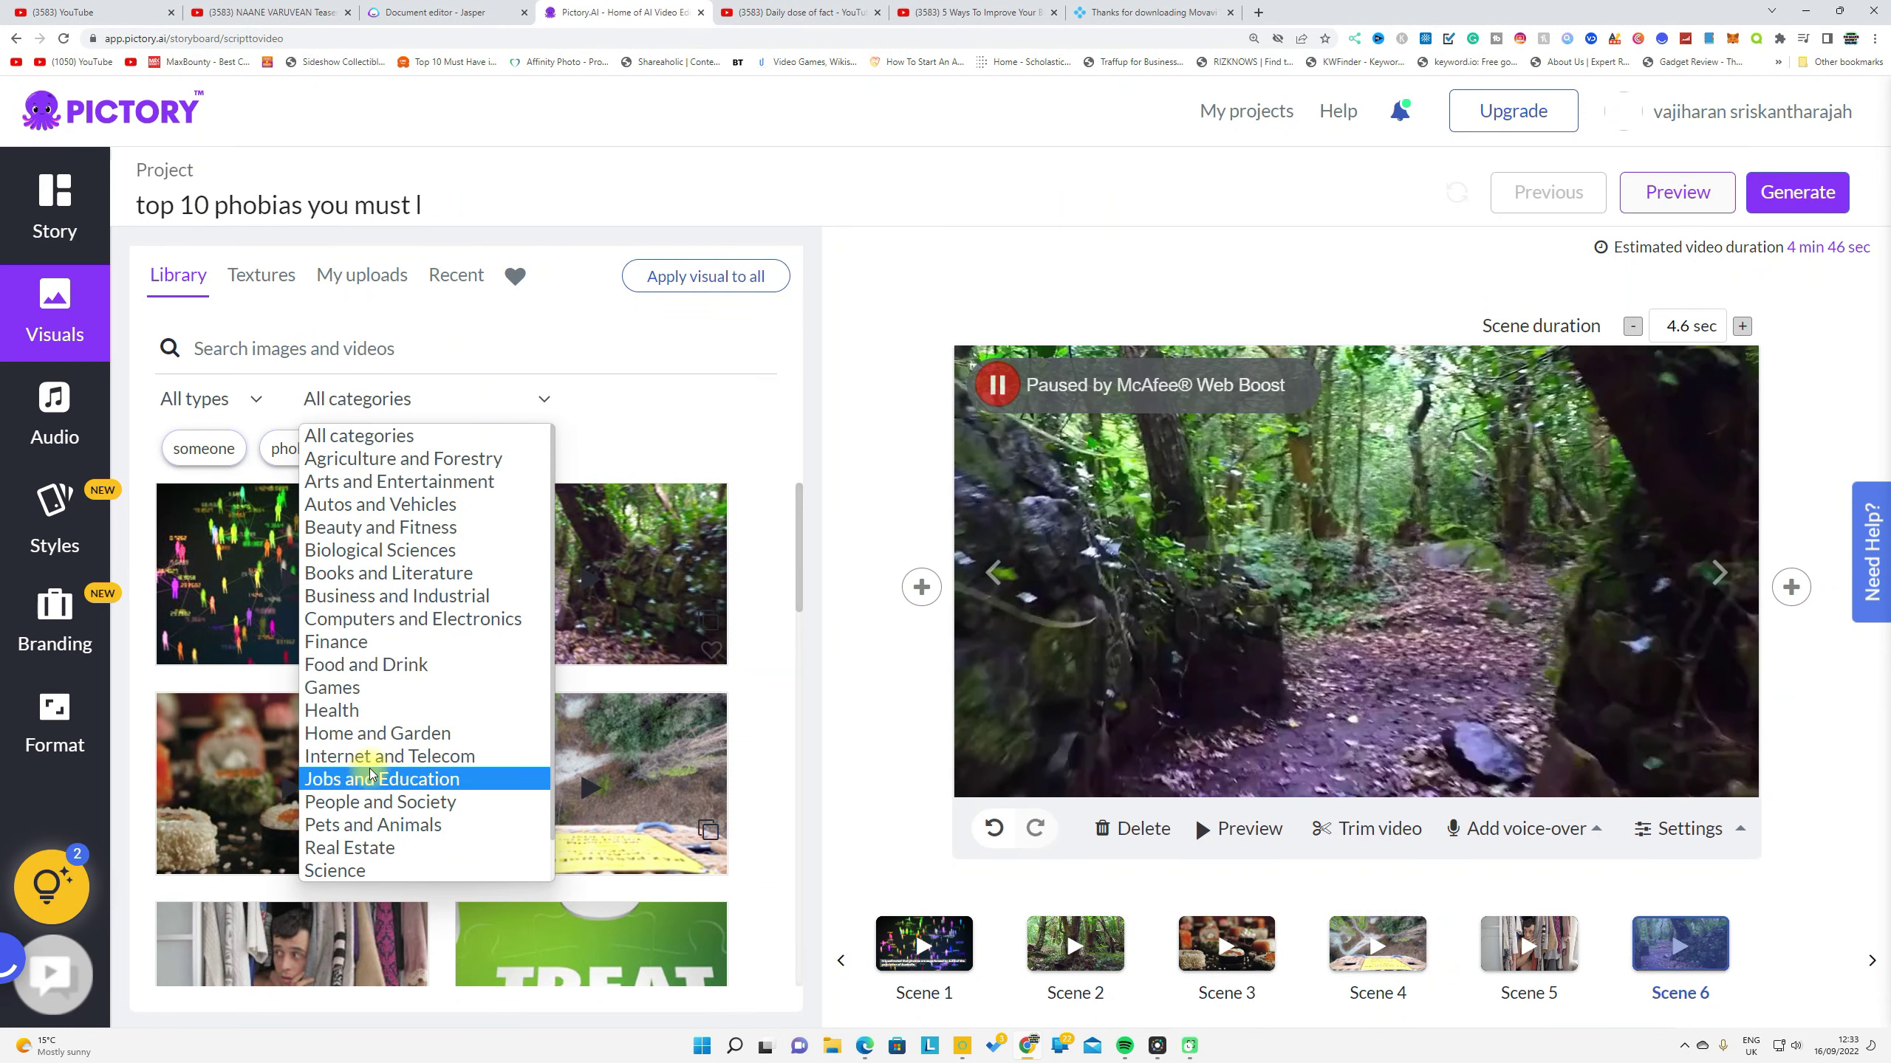
pyautogui.click(223, 402)
pyautogui.click(223, 403)
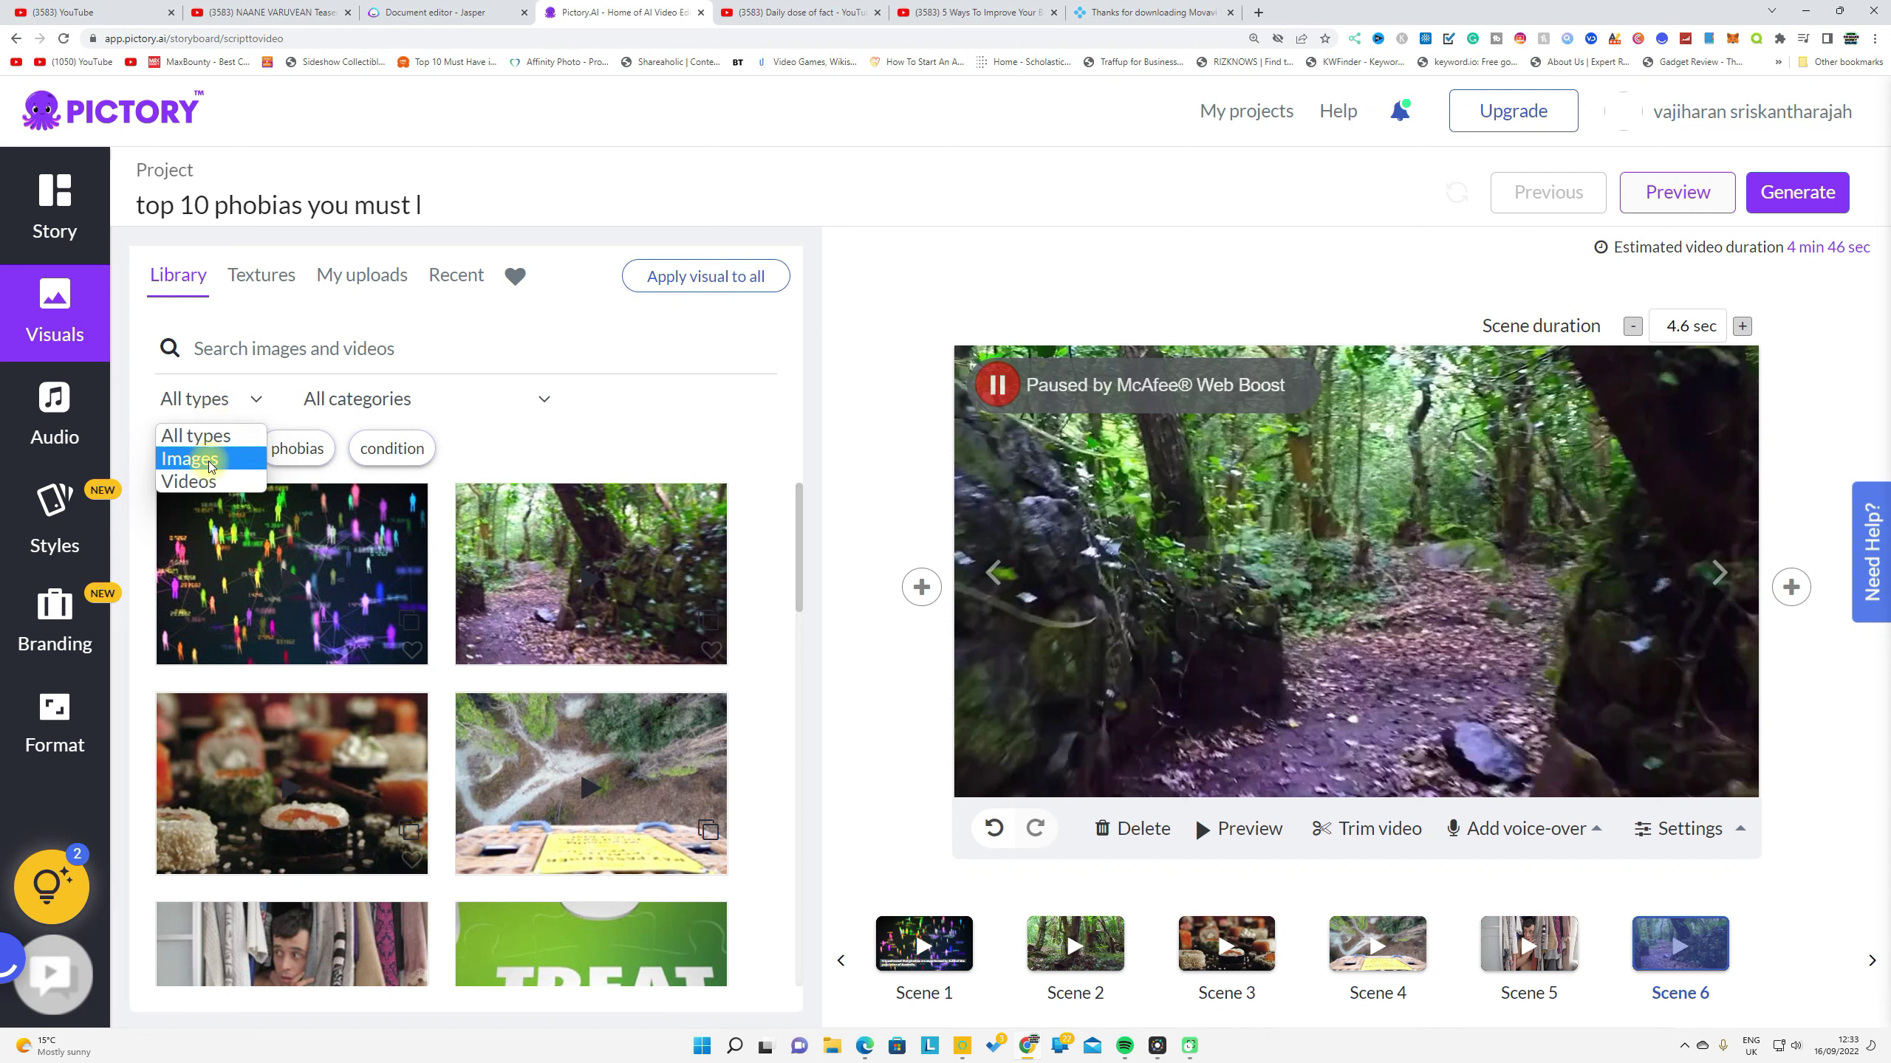
pyautogui.click(435, 350)
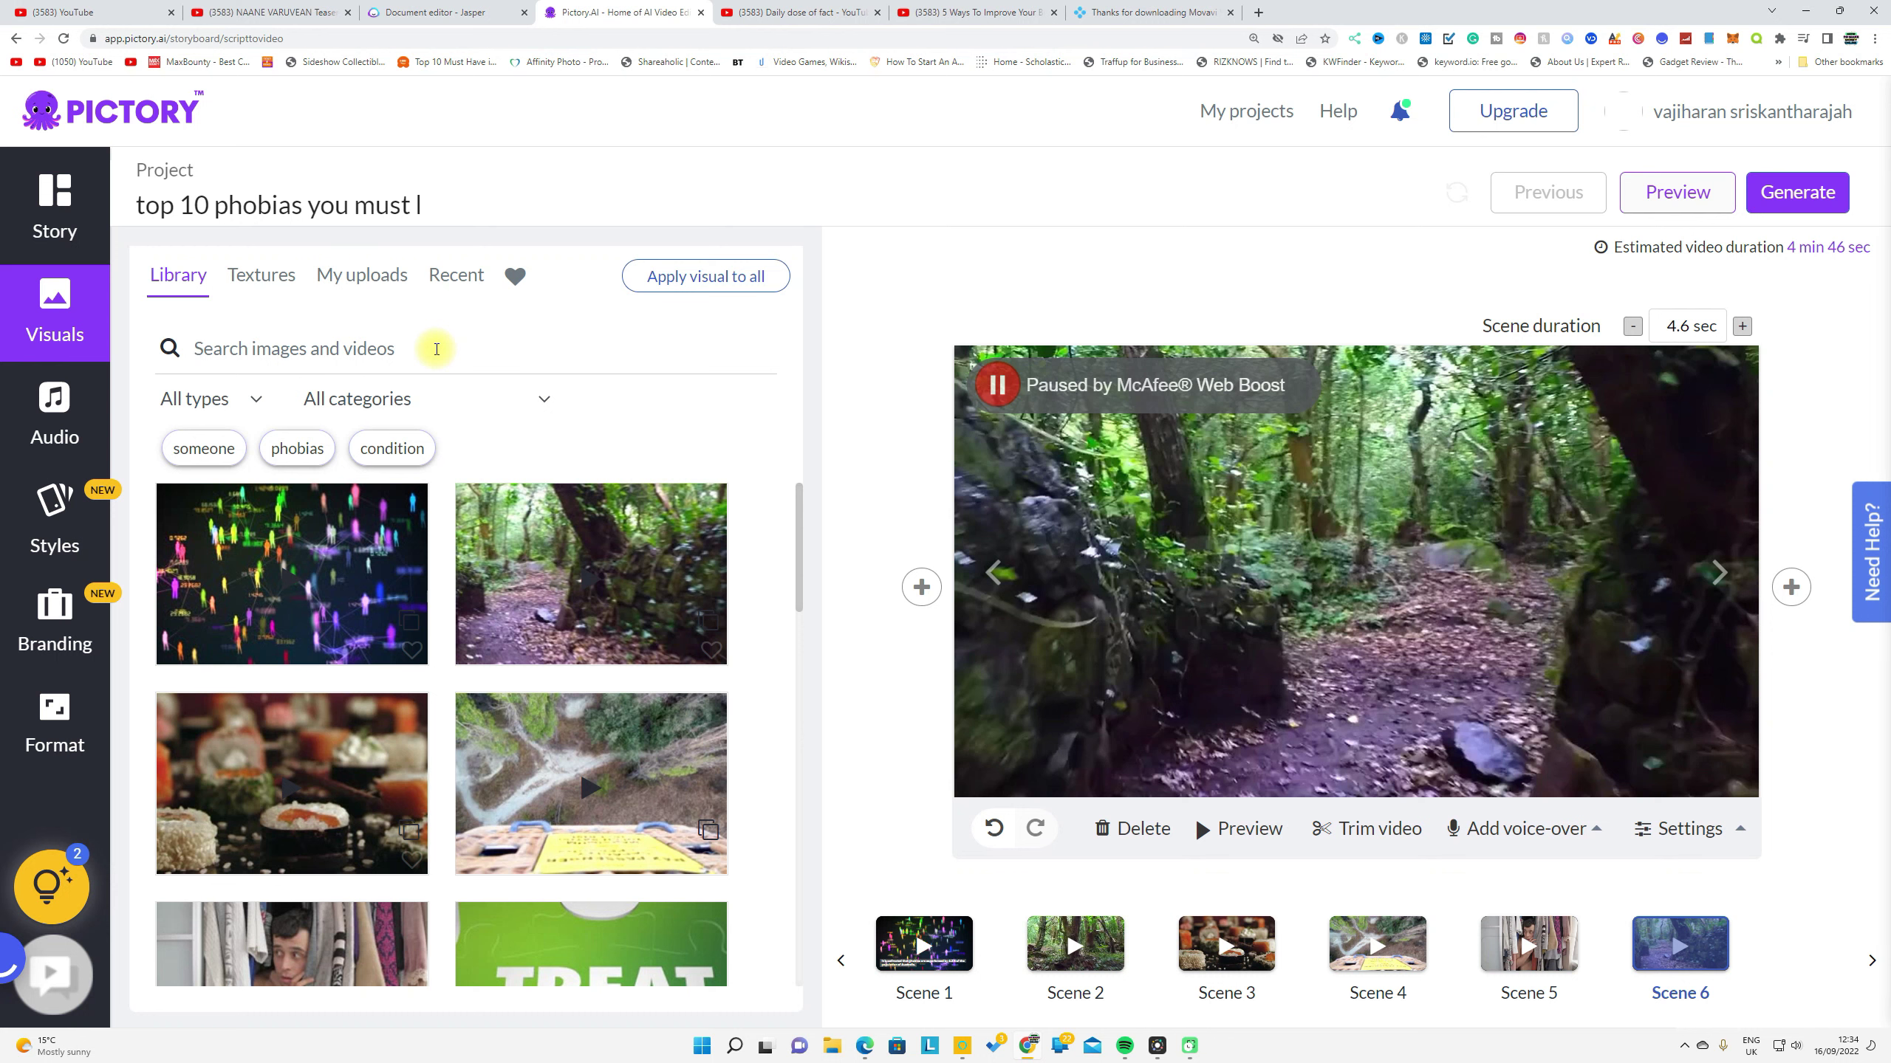
pyautogui.click(58, 426)
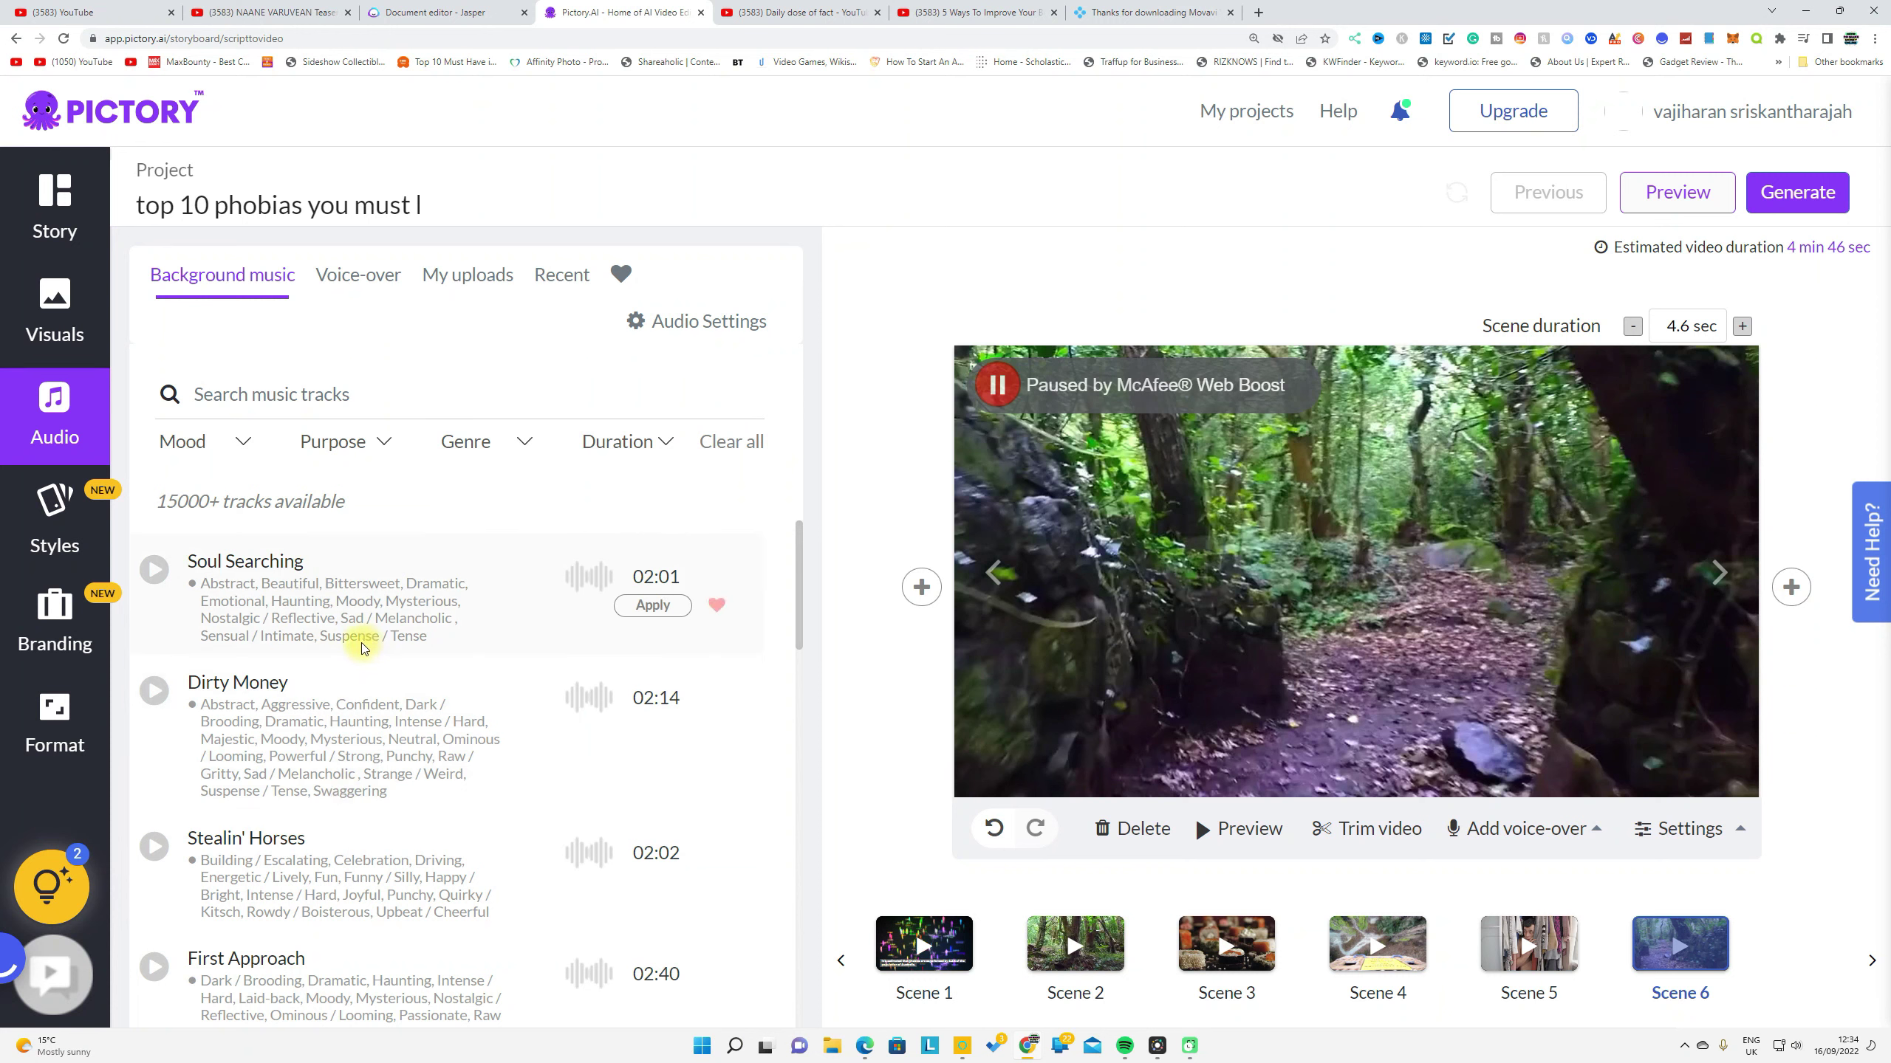
# Preview the Ivy and Kendra US English voice-over voices, then bring up Audio Settings
pyautogui.click(359, 289)
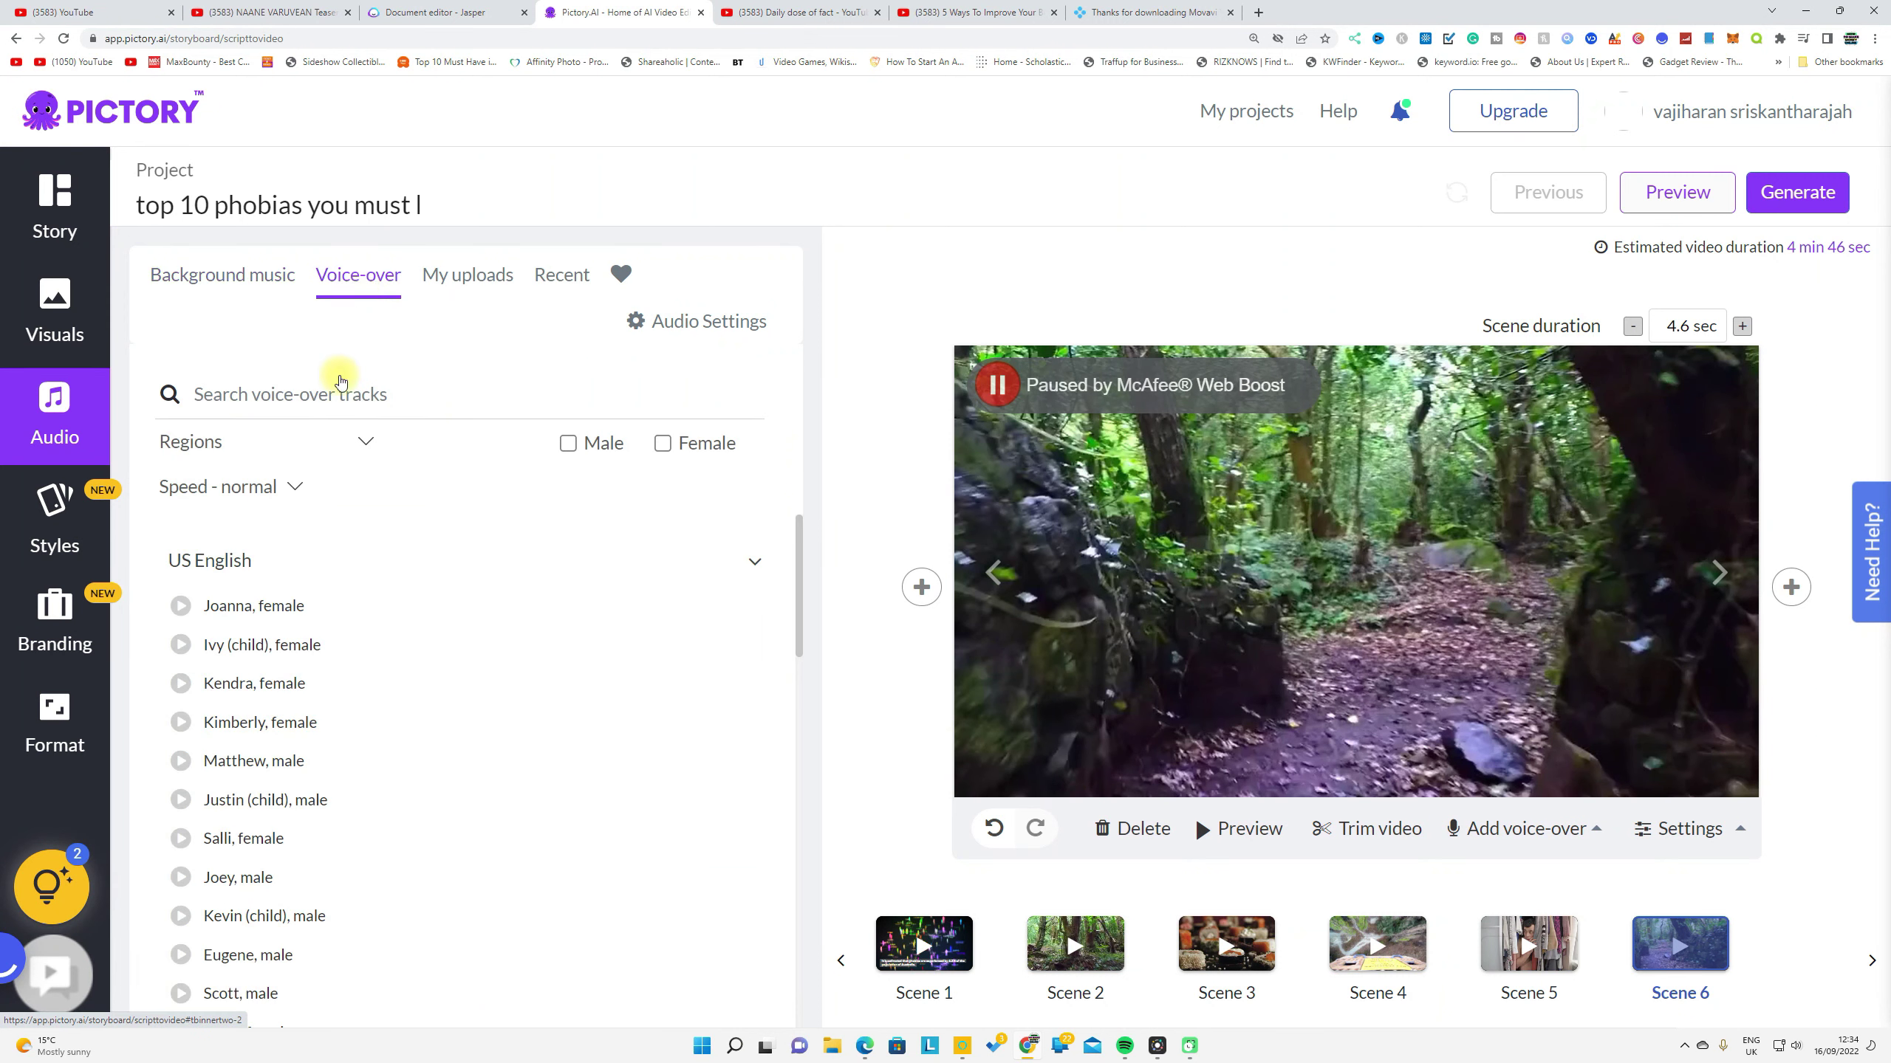
pyautogui.scroll(-2, 192, 709)
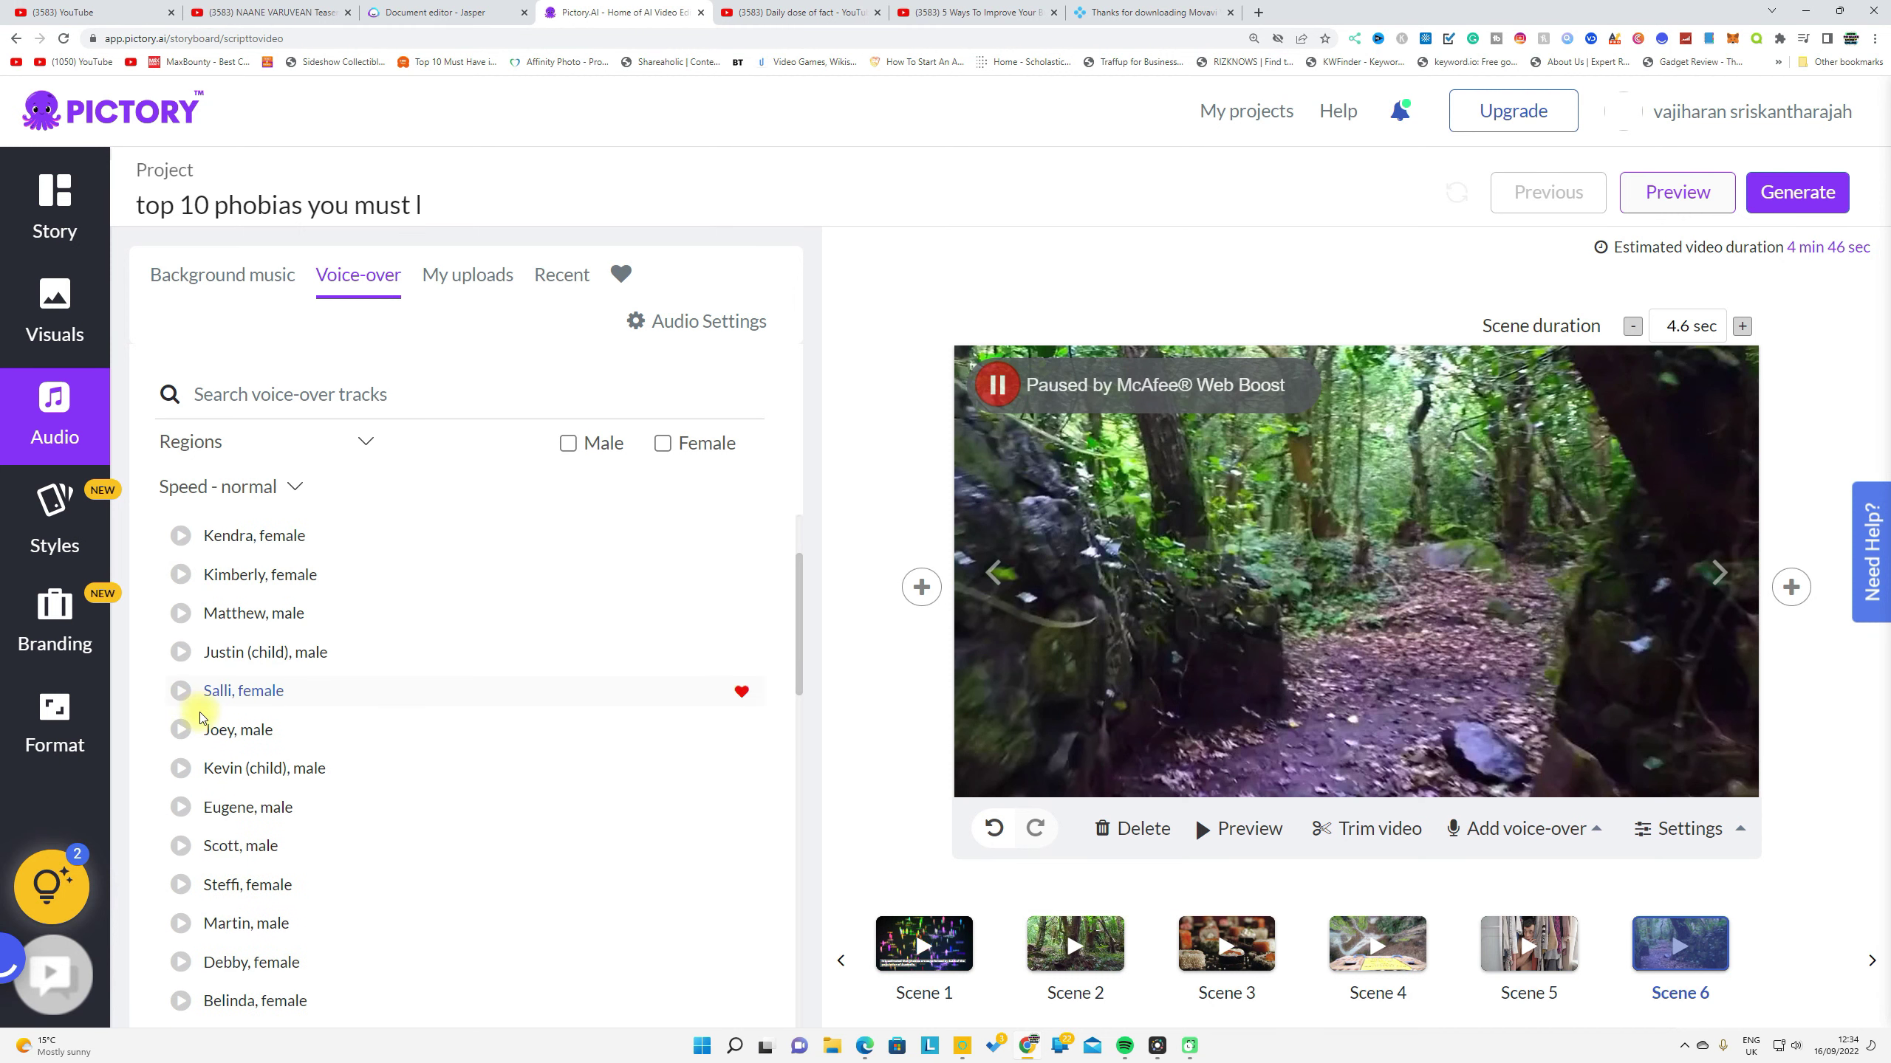
pyautogui.scroll(2, 192, 715)
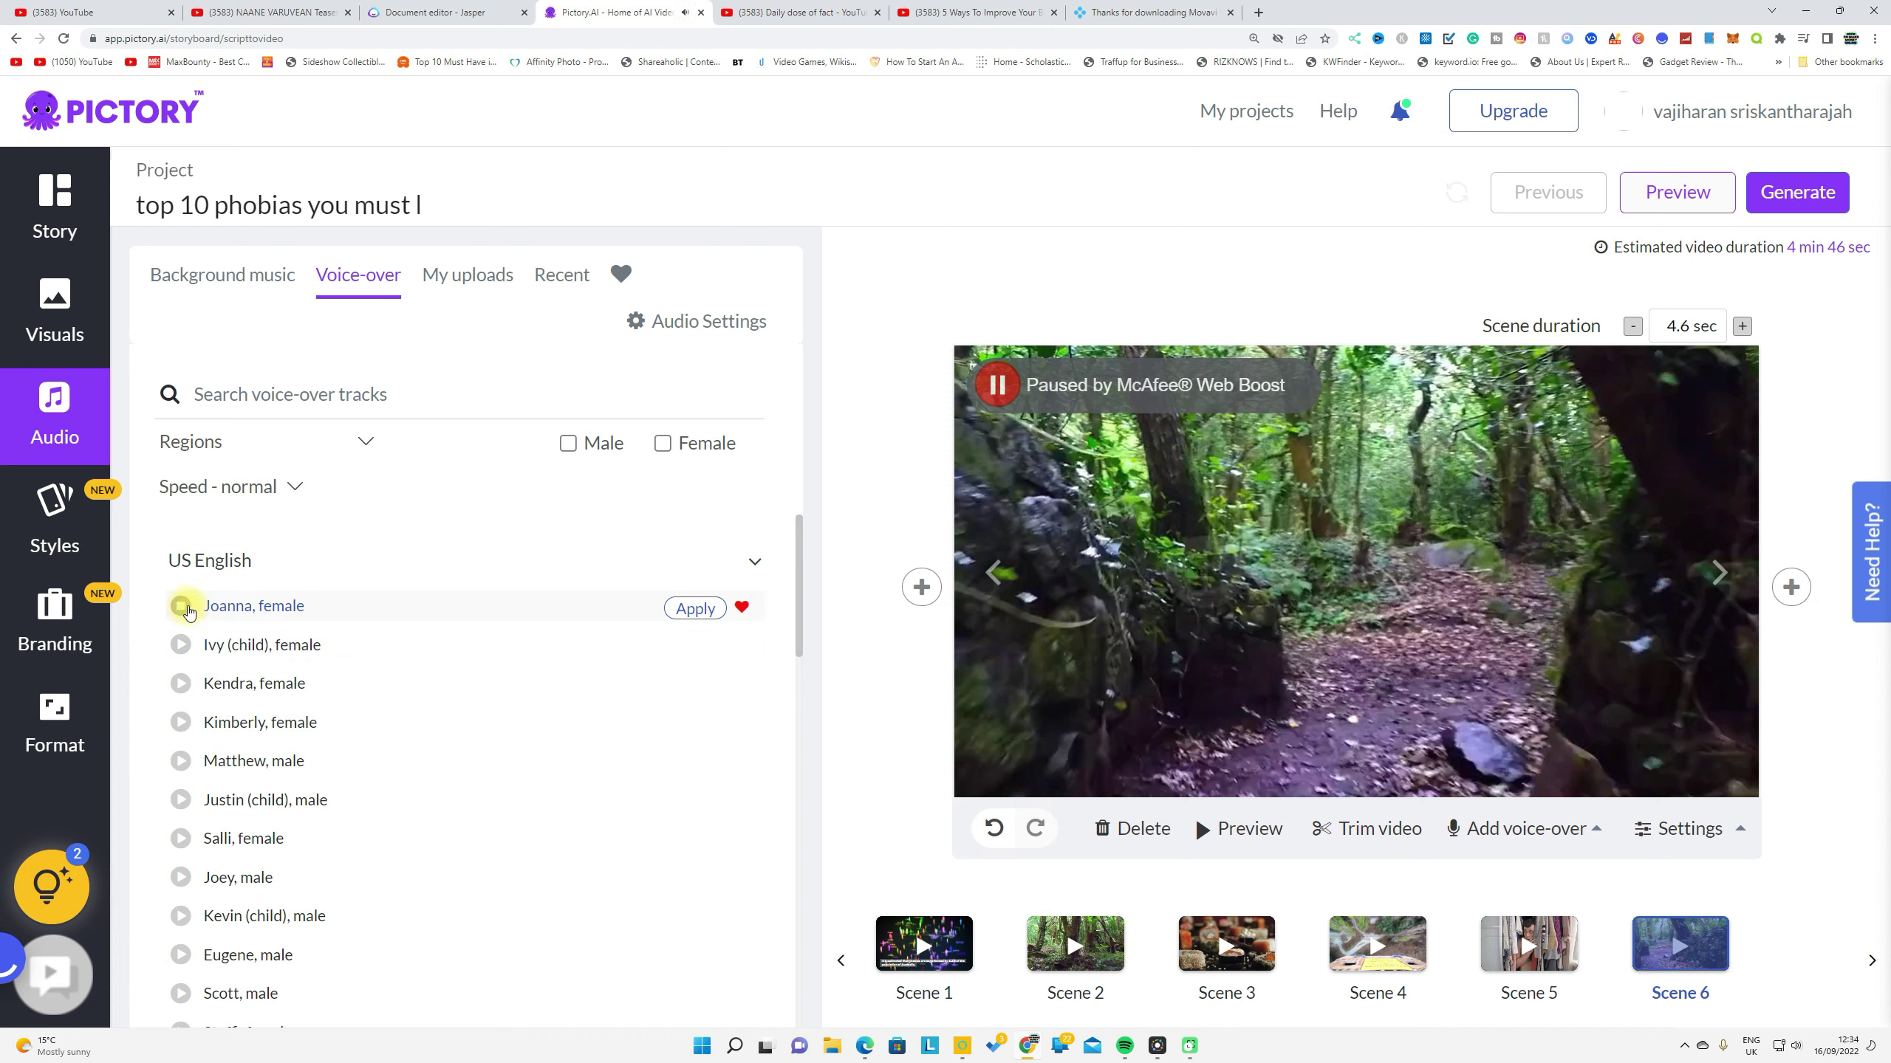
pyautogui.click(184, 649)
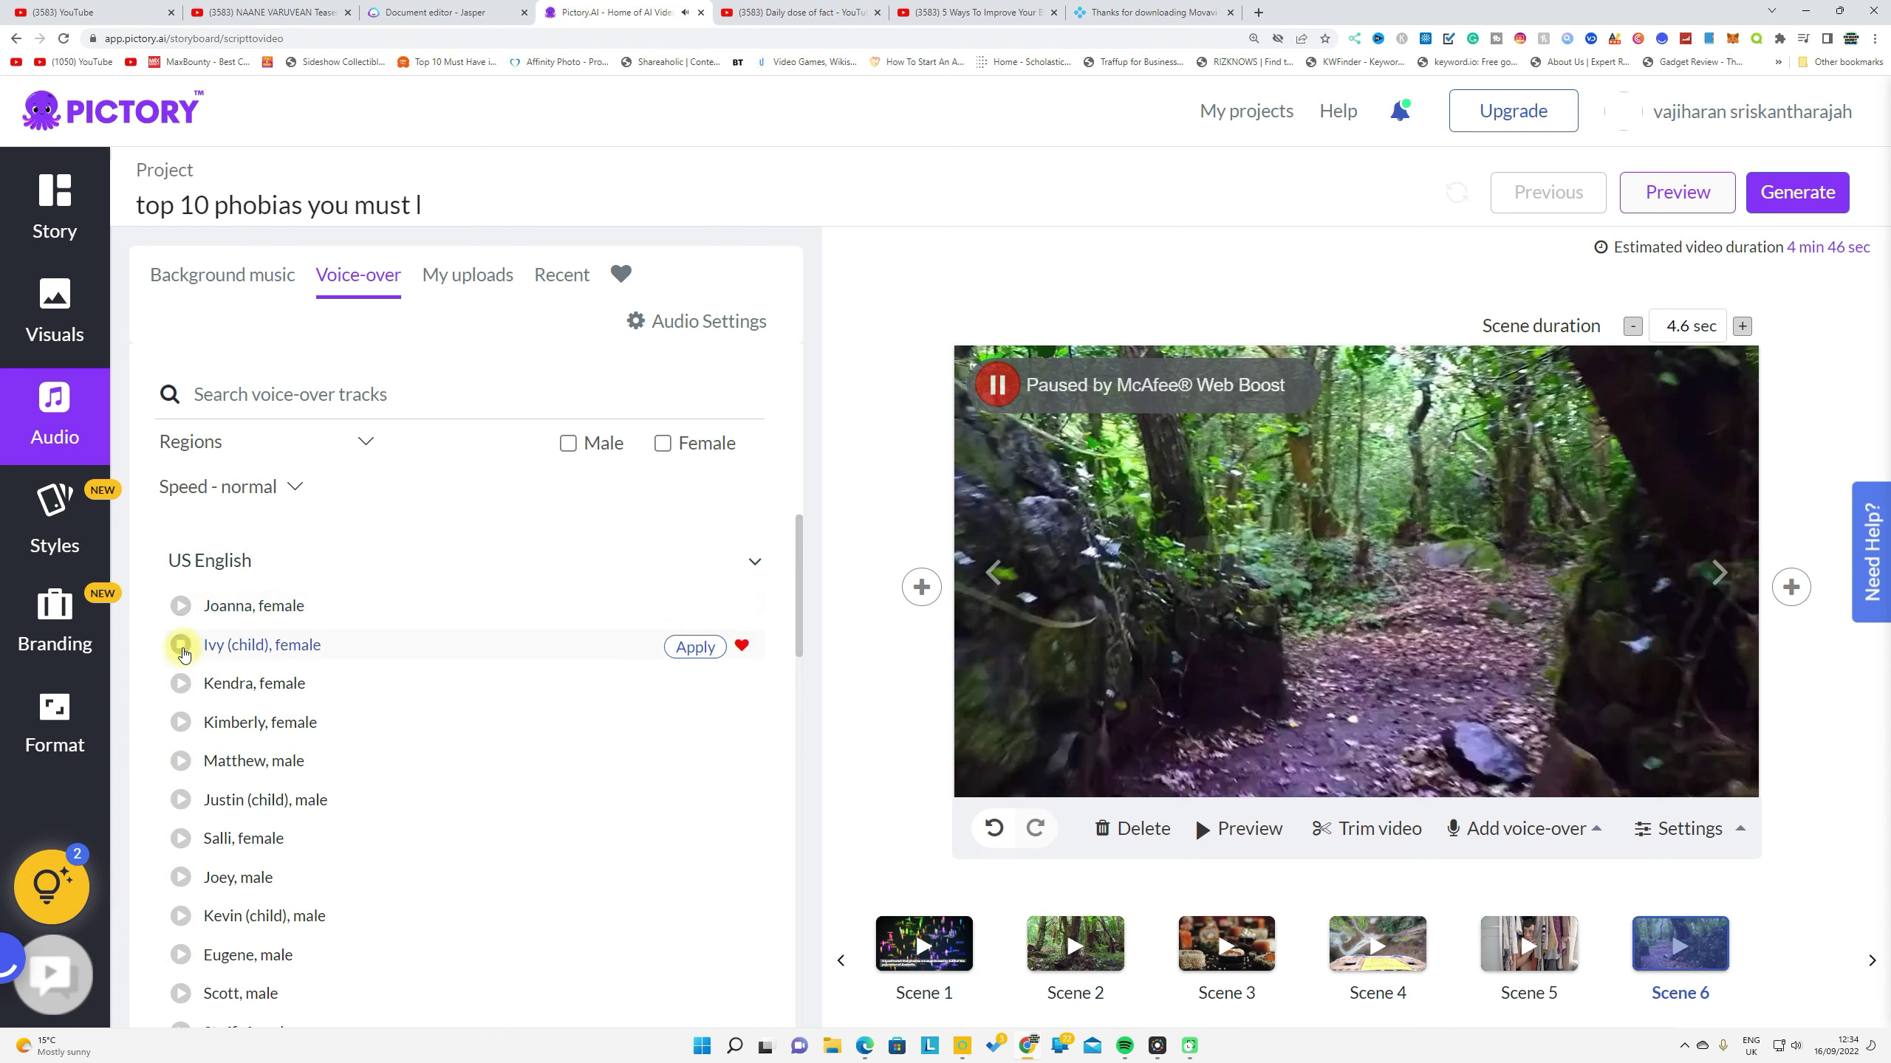
pyautogui.click(180, 688)
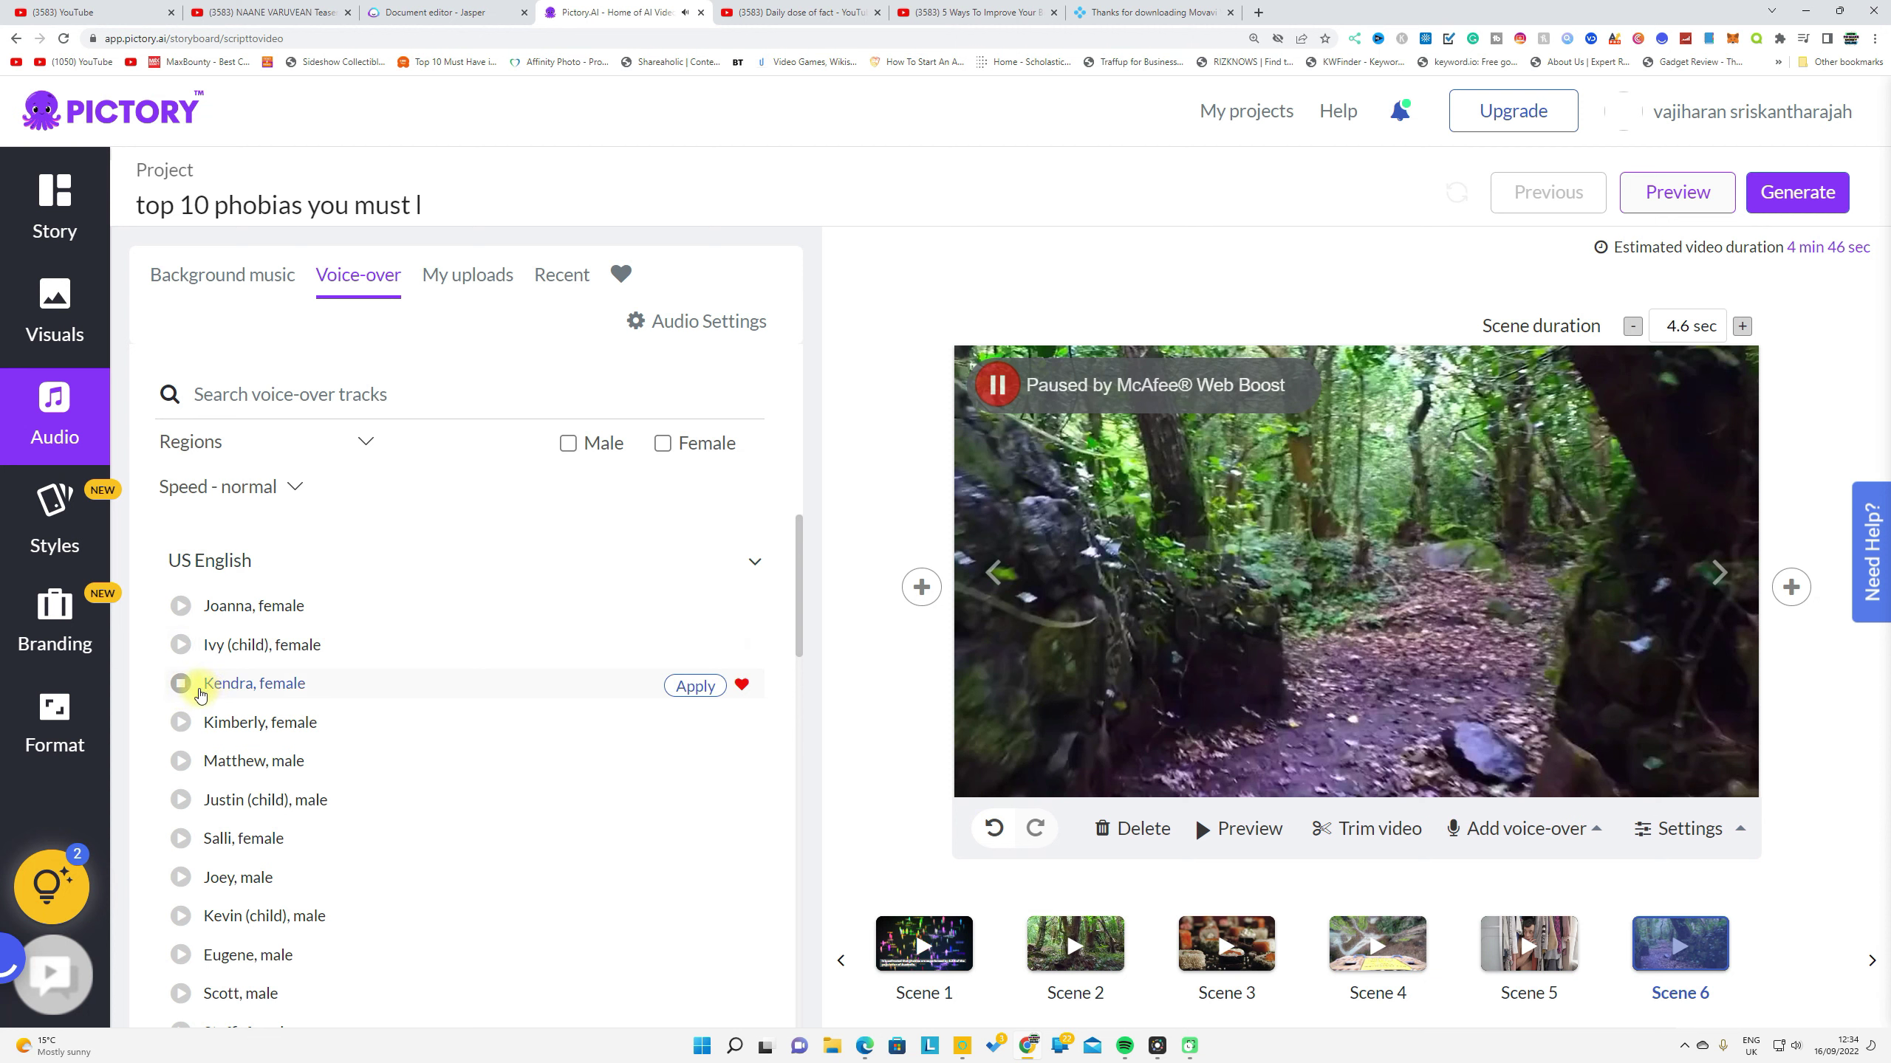
pyautogui.click(183, 686)
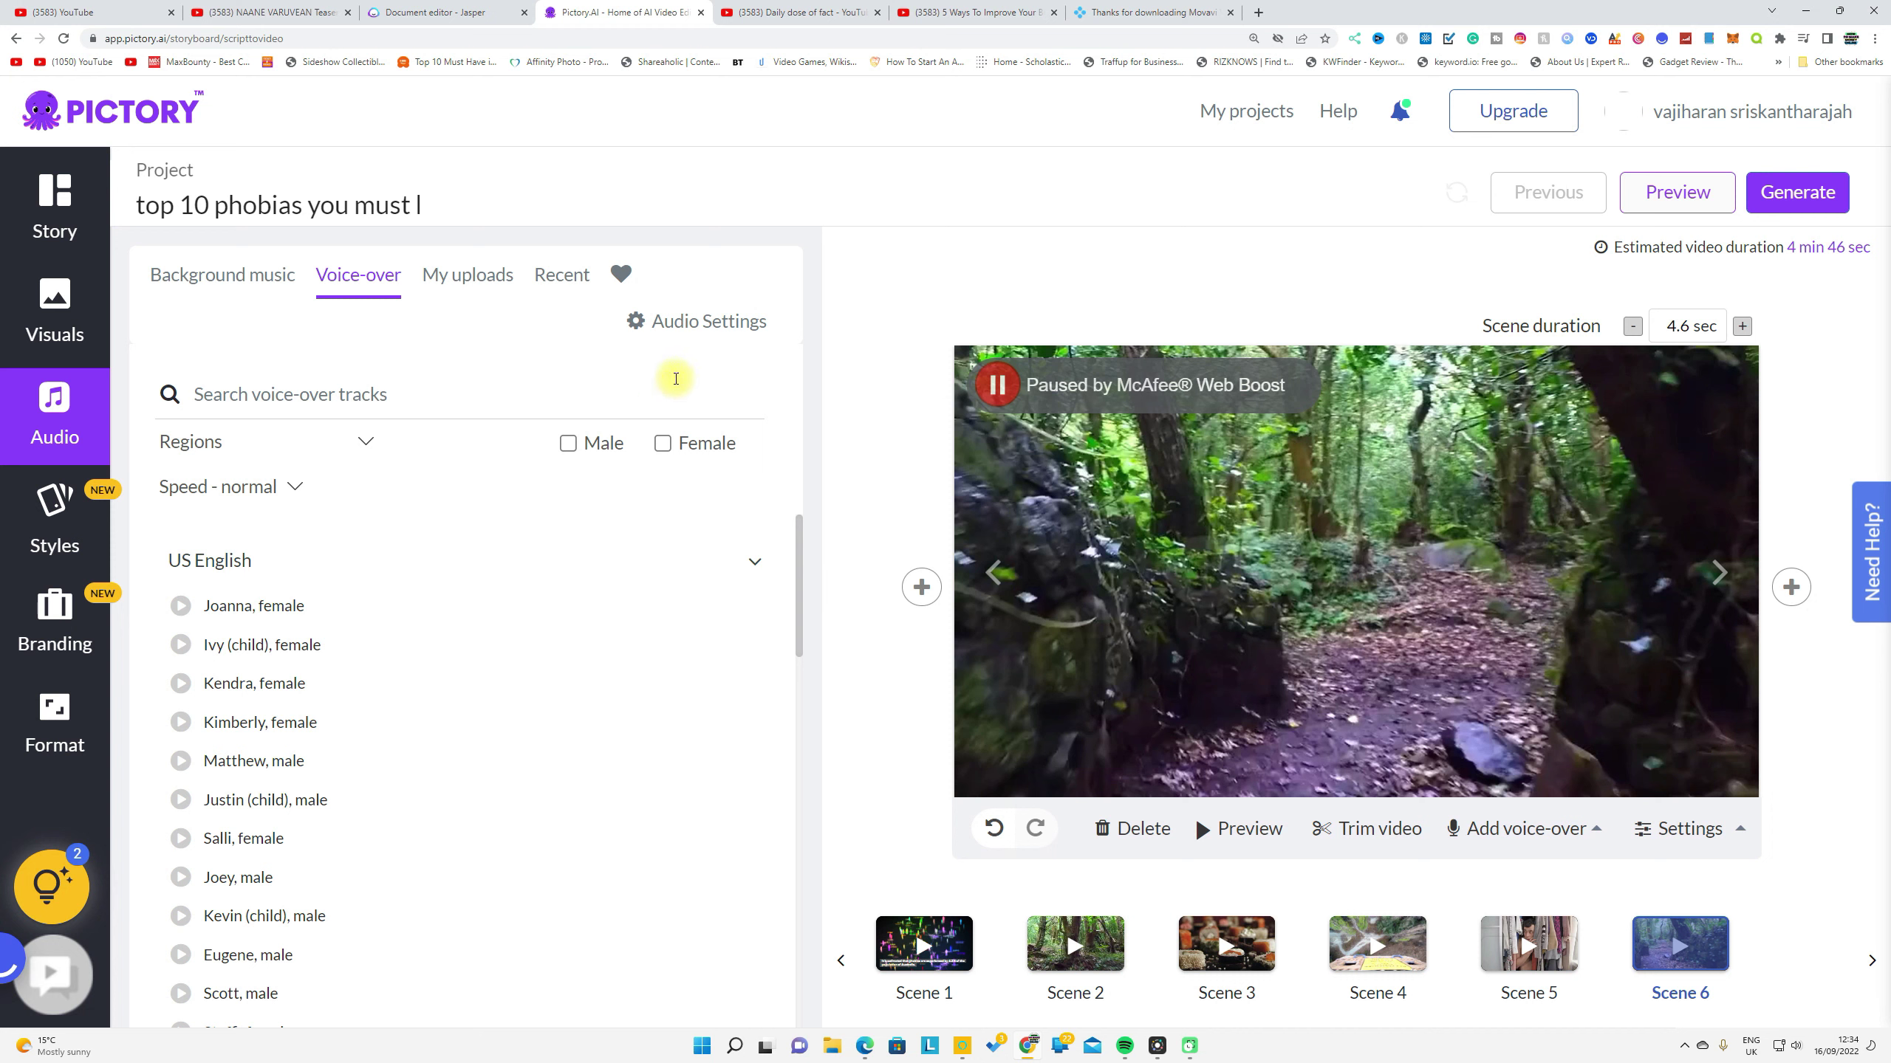
pyautogui.click(668, 326)
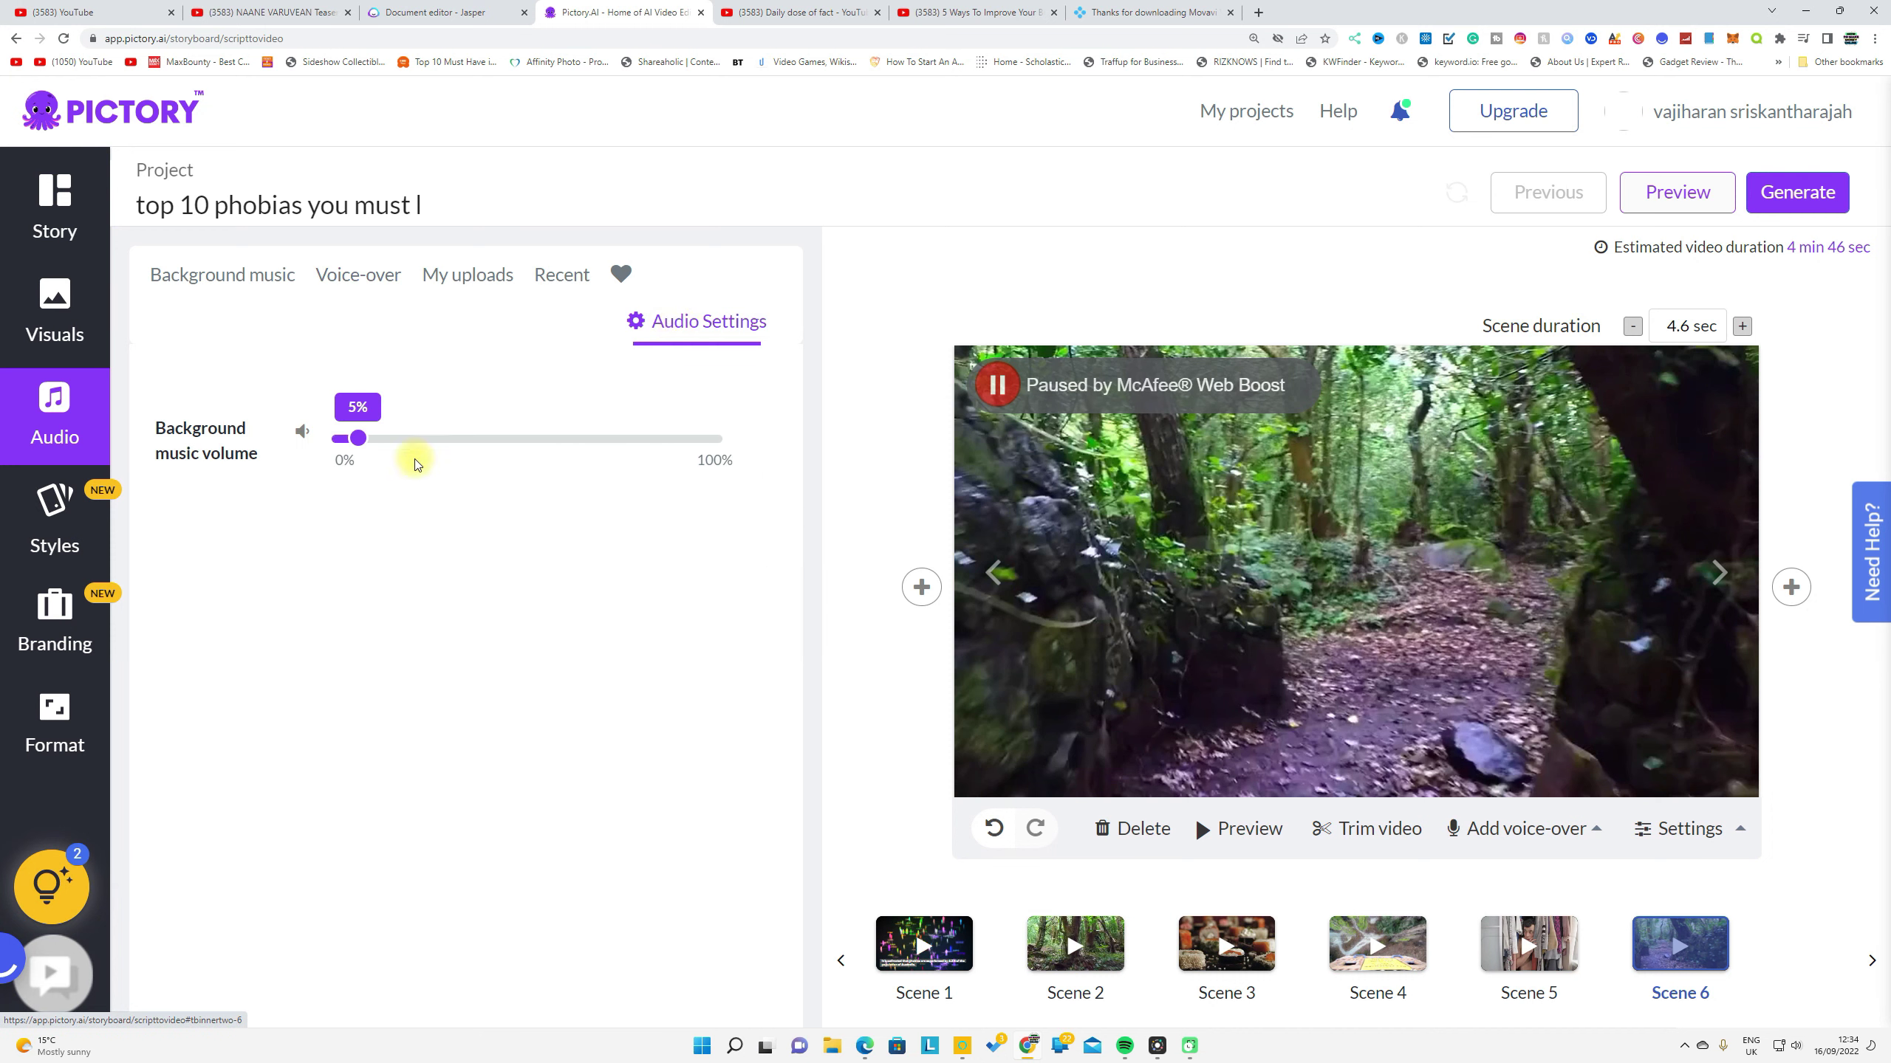
# Drag the background music volume slider down to 4%
pyautogui.moveTo(363, 439)
pyautogui.mouseDown()
pyautogui.moveTo(476, 440)
pyautogui.moveTo(351, 449)
pyautogui.mouseUp()
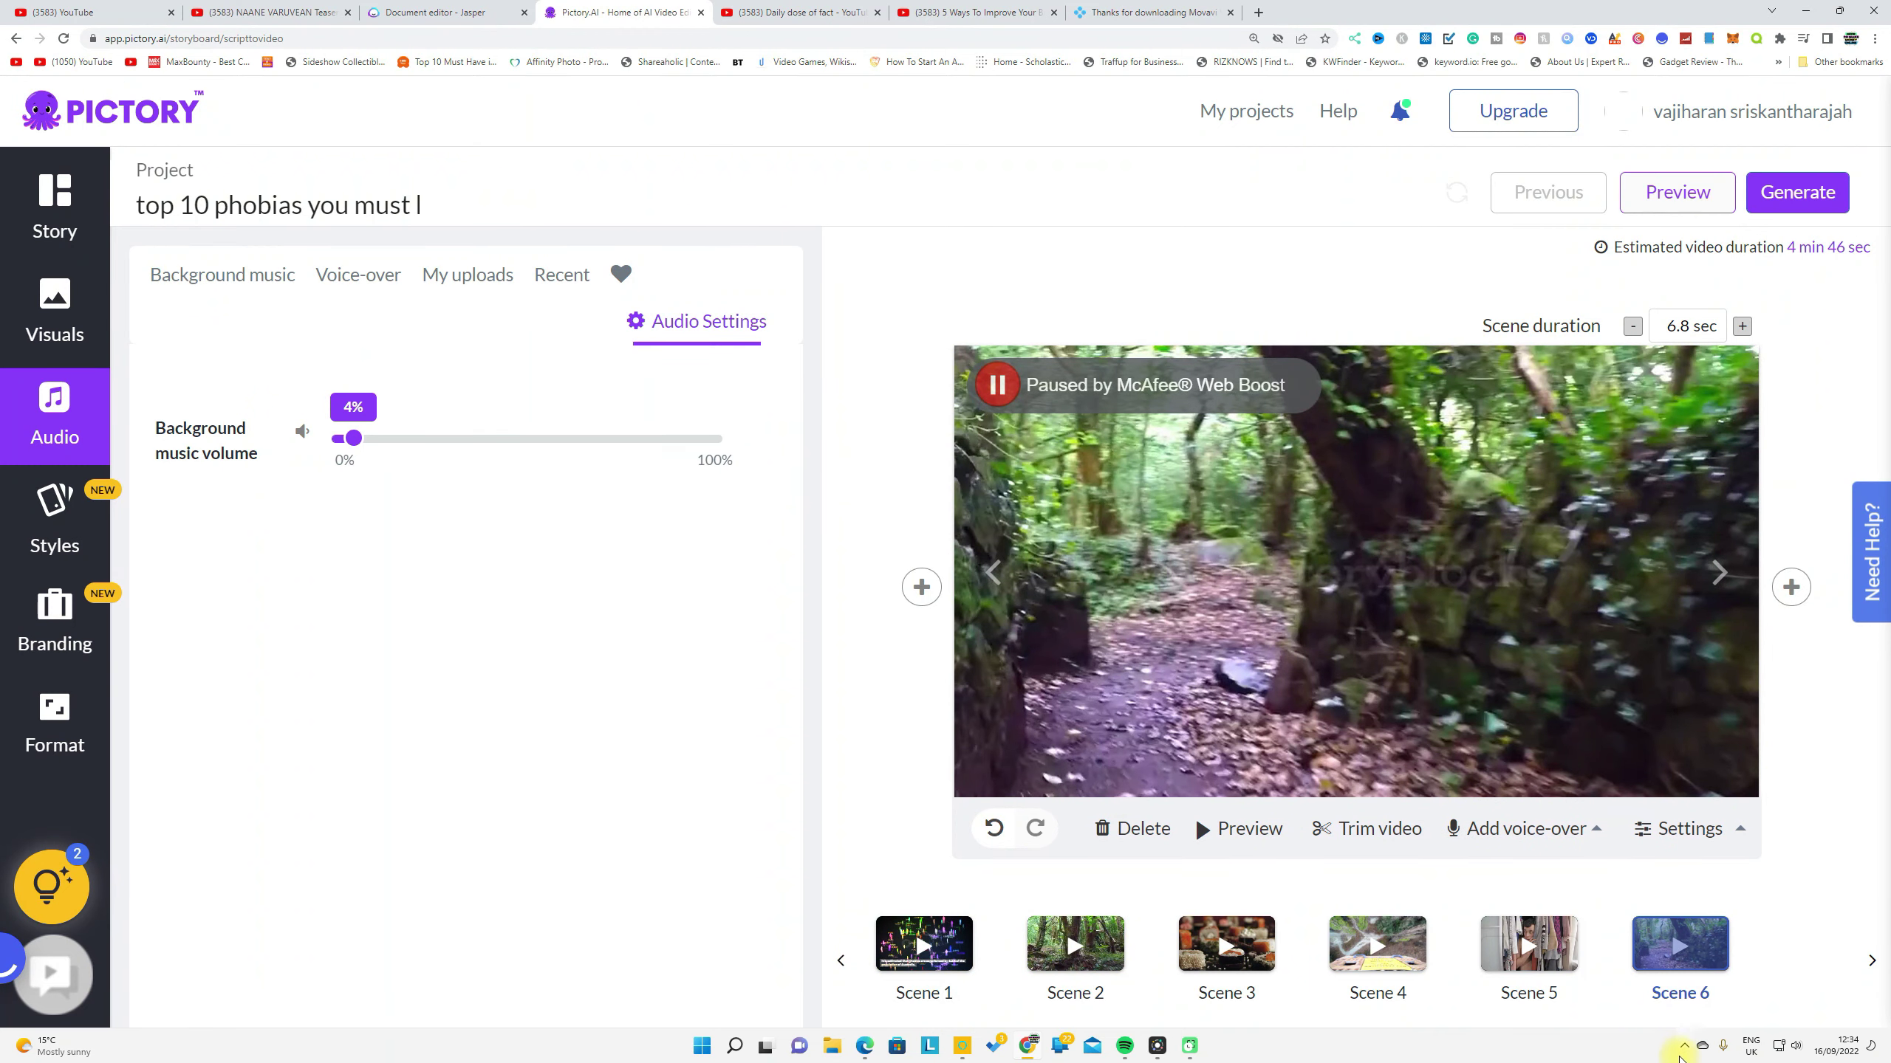
pyautogui.moveTo(1693, 845)
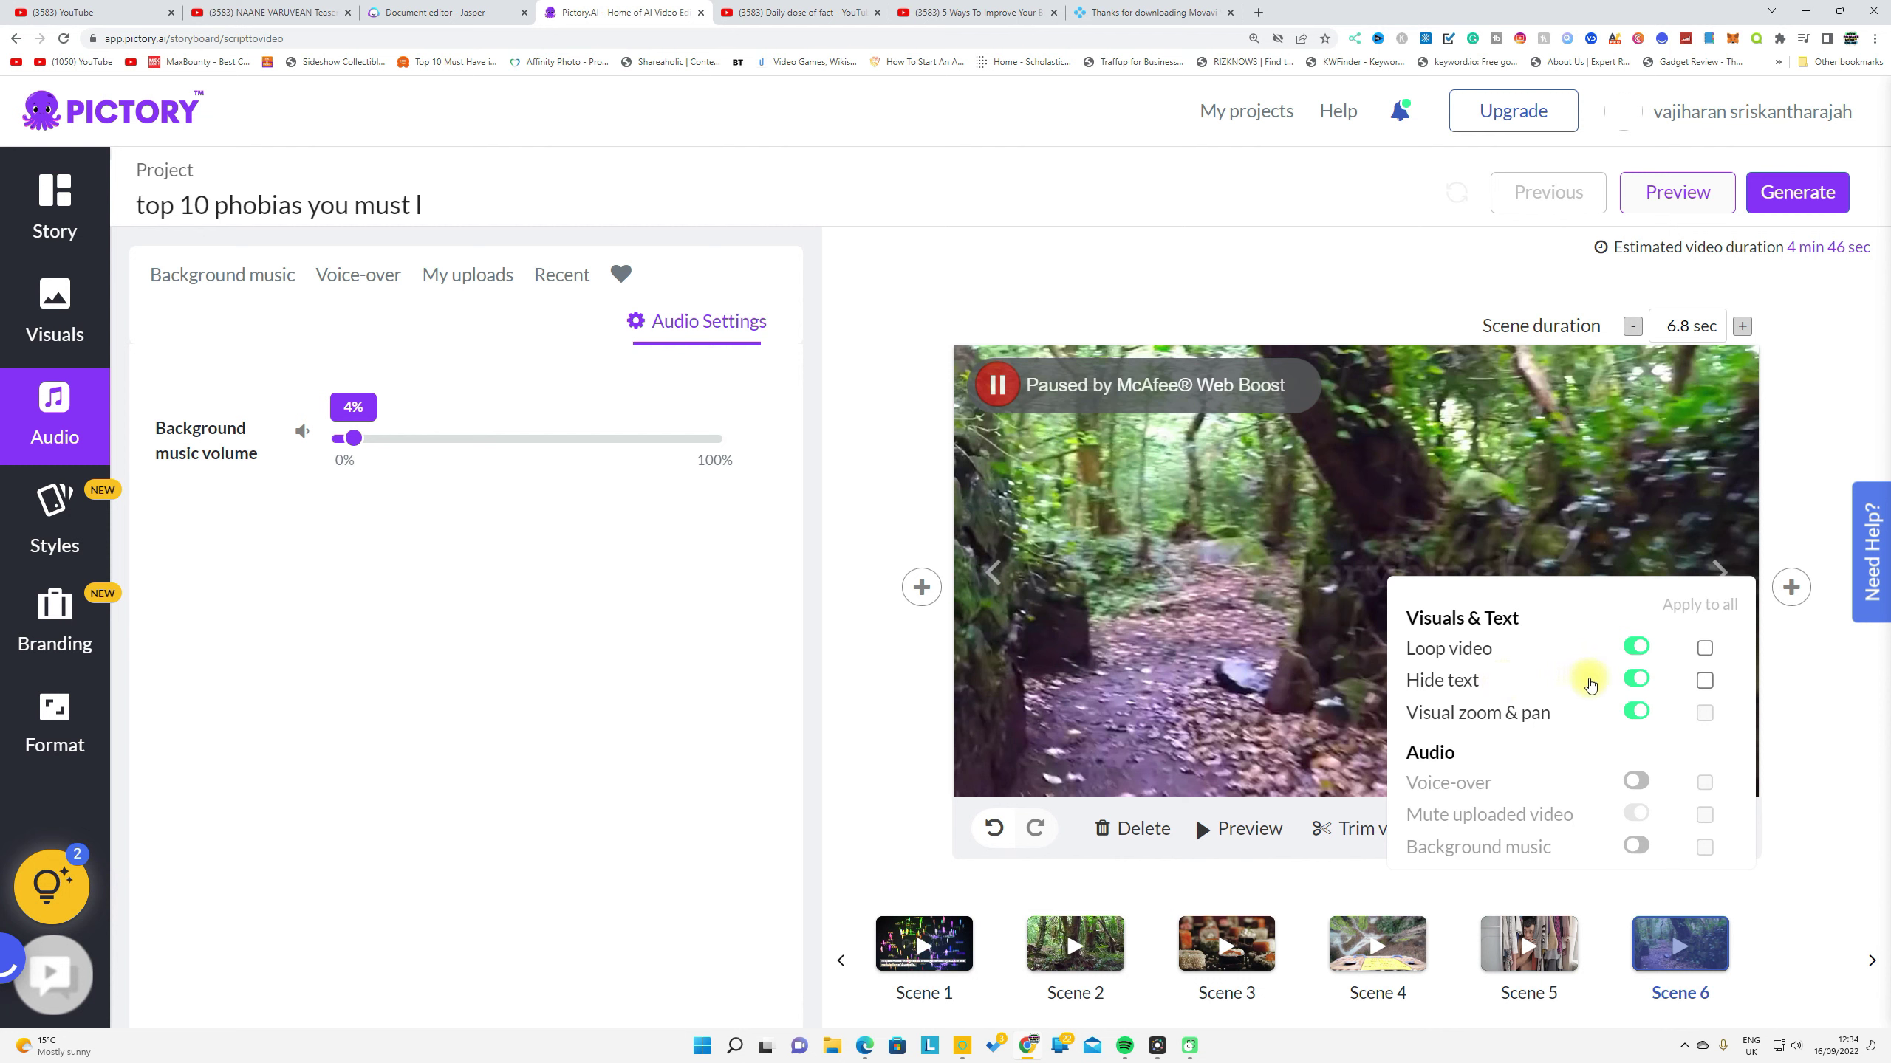
# Briefly show scene 6's caption text, then hide it again and close scene settings
pyautogui.click(1638, 679)
pyautogui.click(1191, 748)
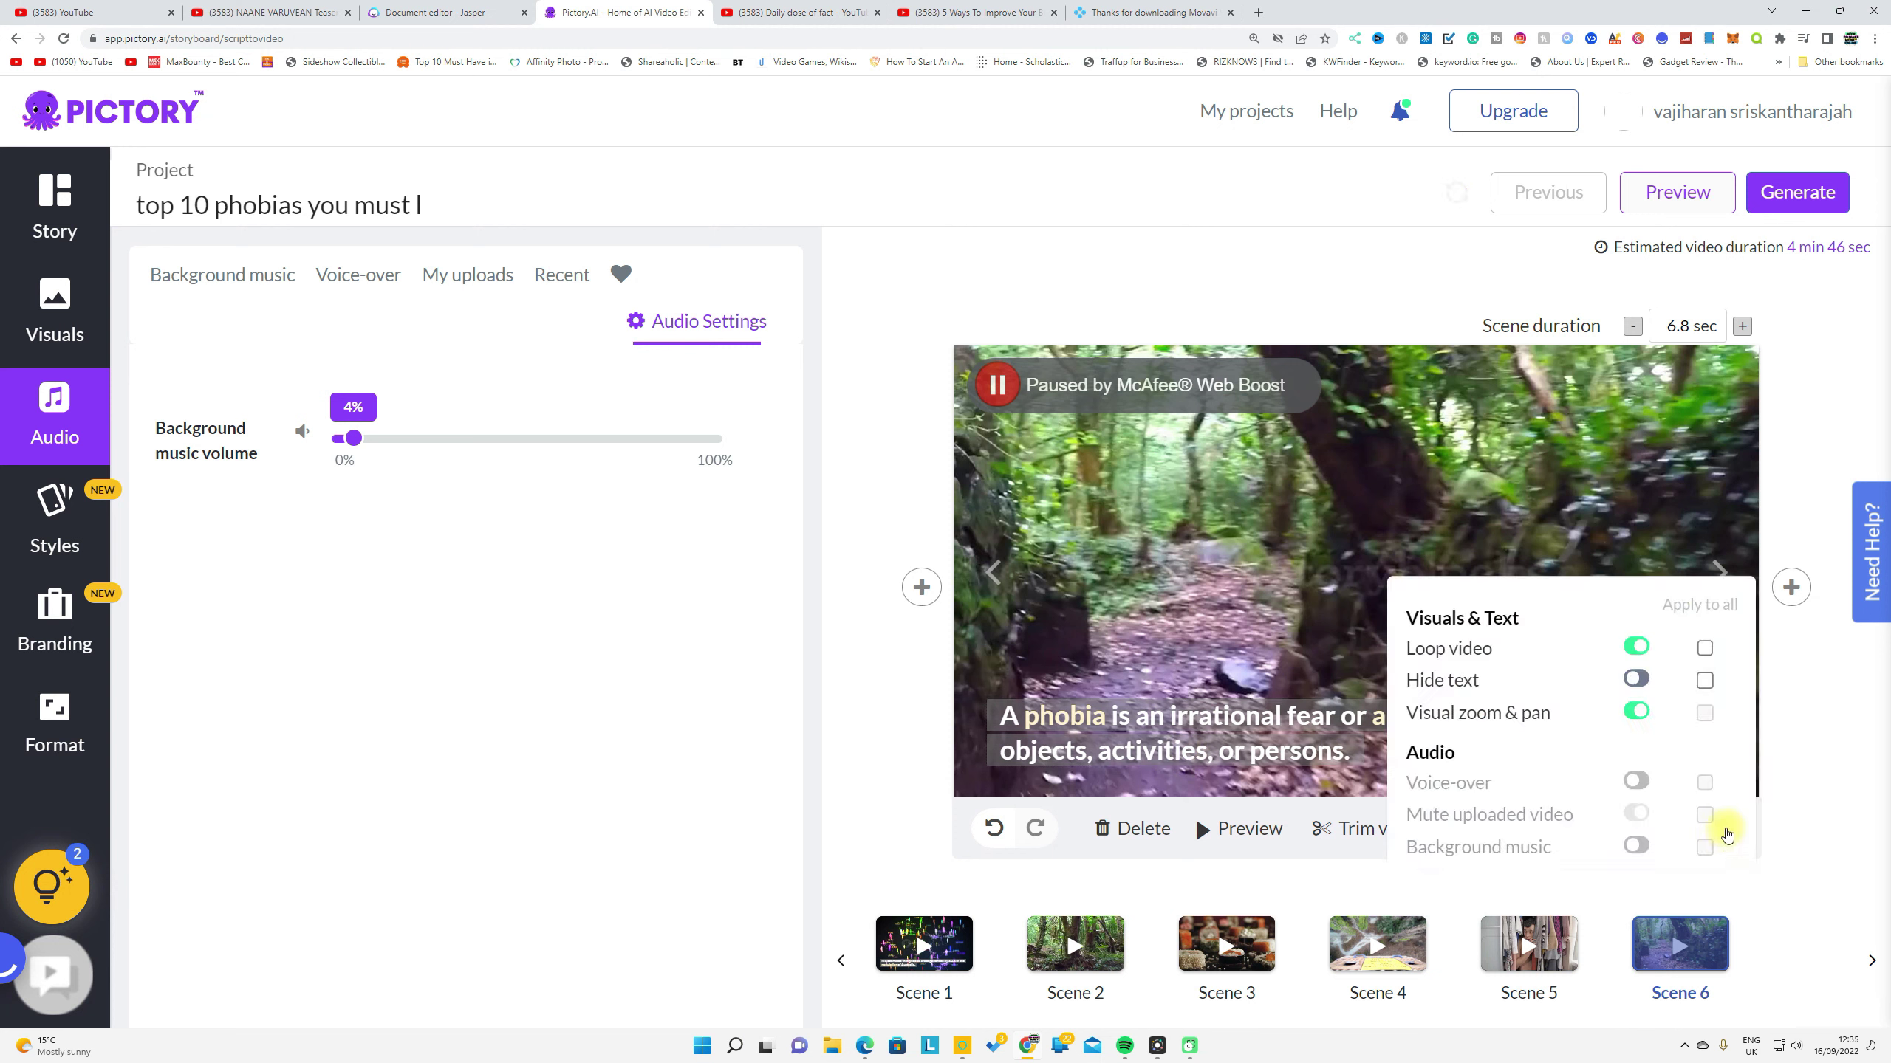
pyautogui.click(1636, 679)
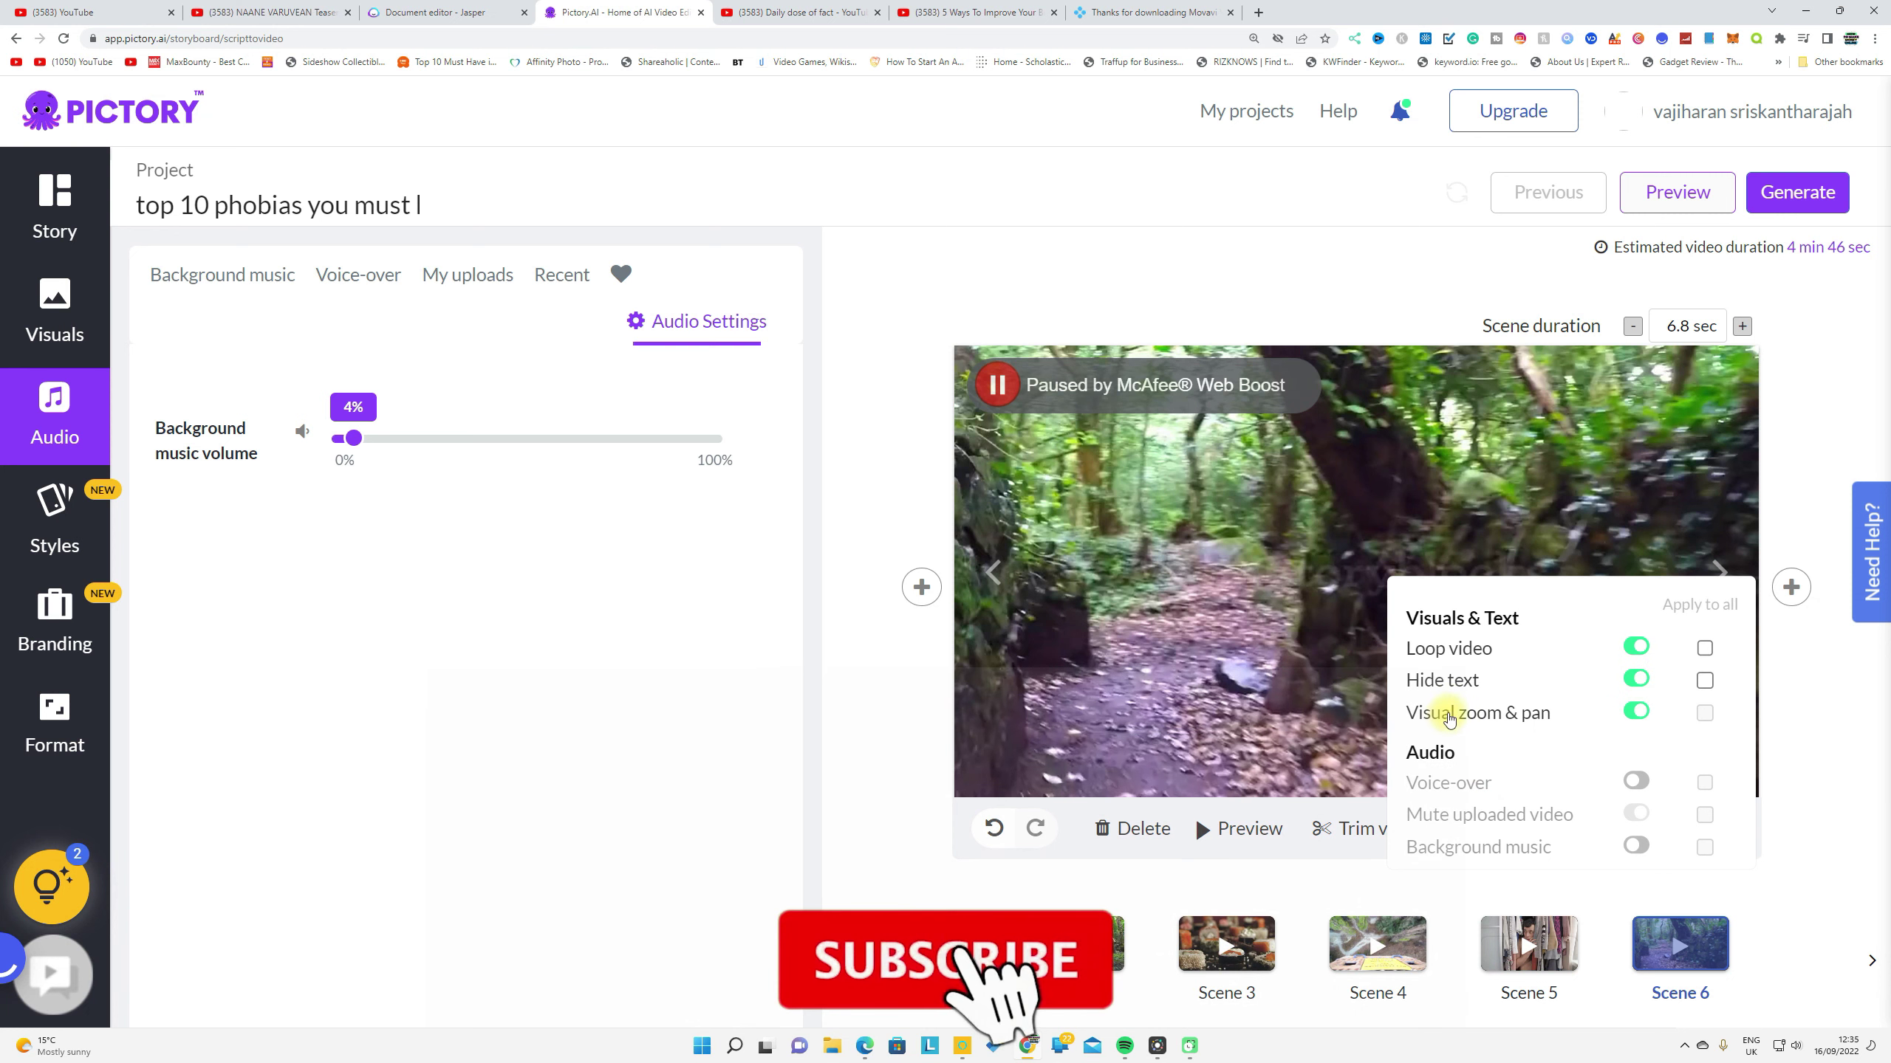
pyautogui.click(1381, 494)
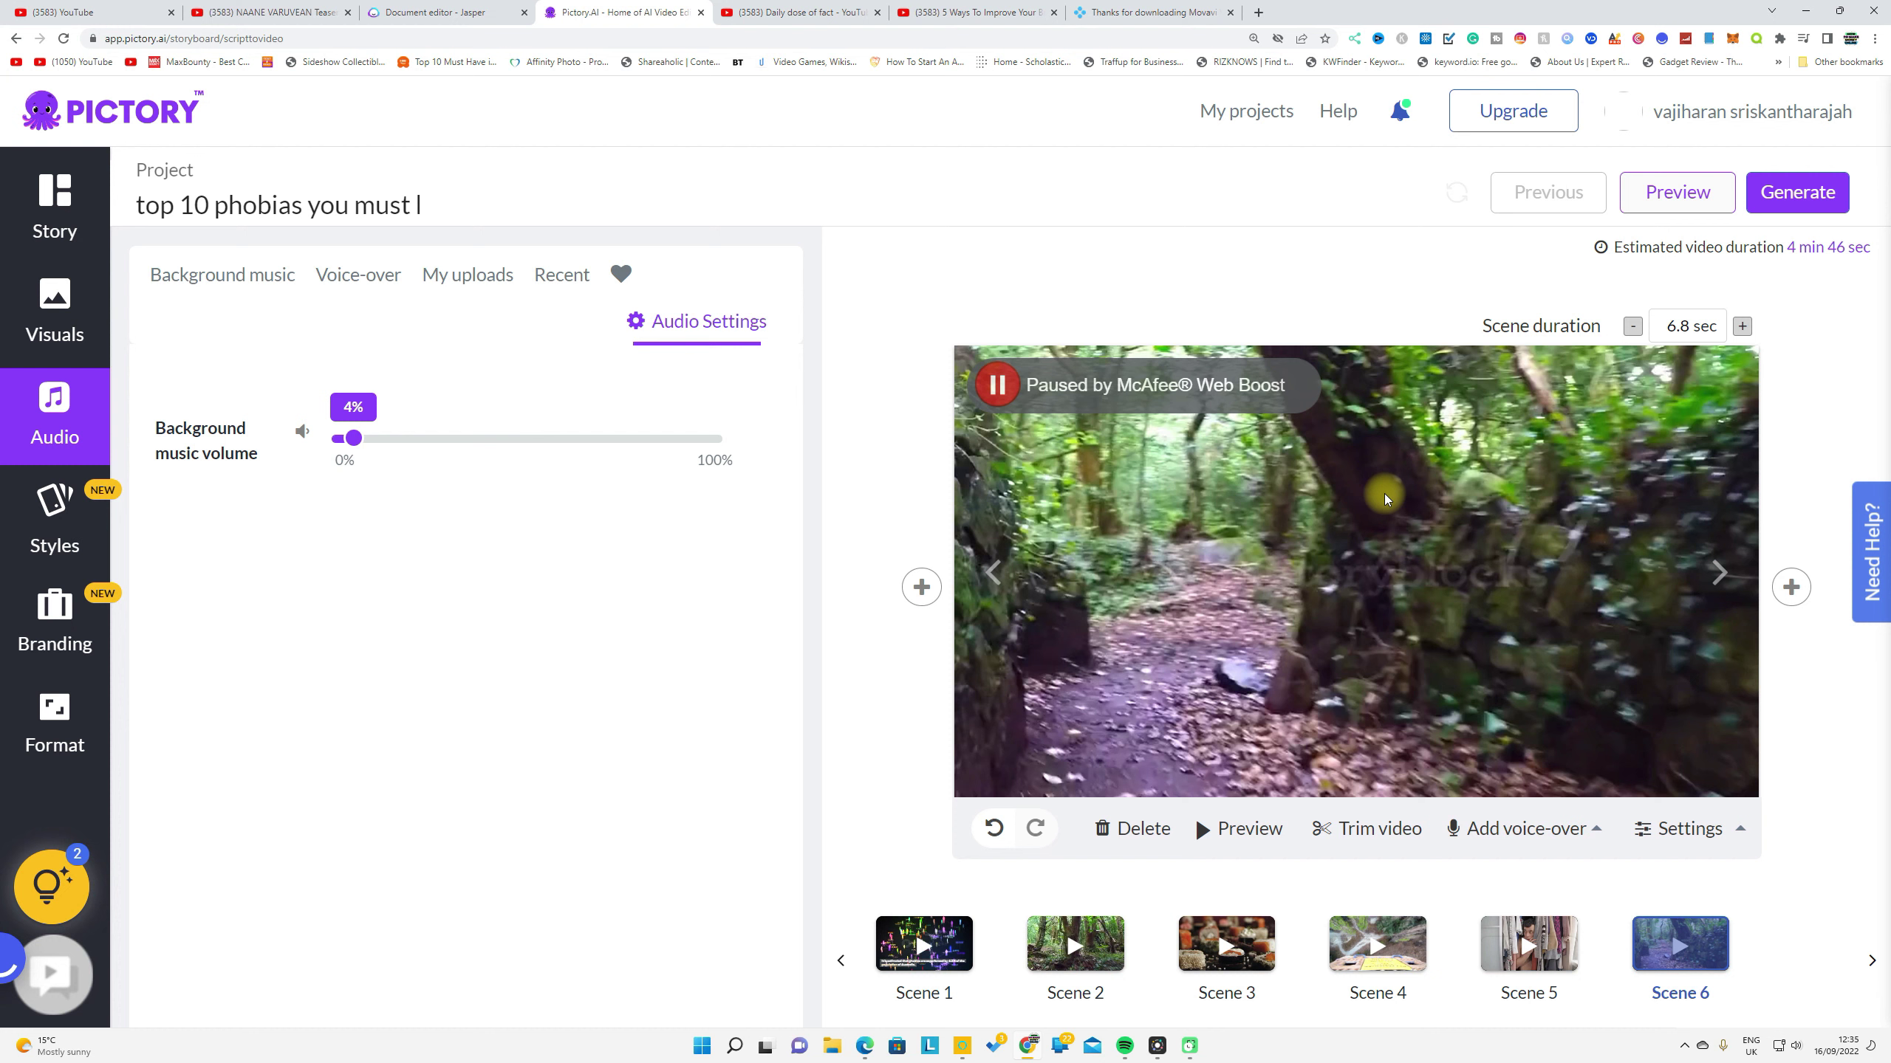
# Generate the phobias project as a video from the Generate dropdown
pyautogui.click(1823, 199)
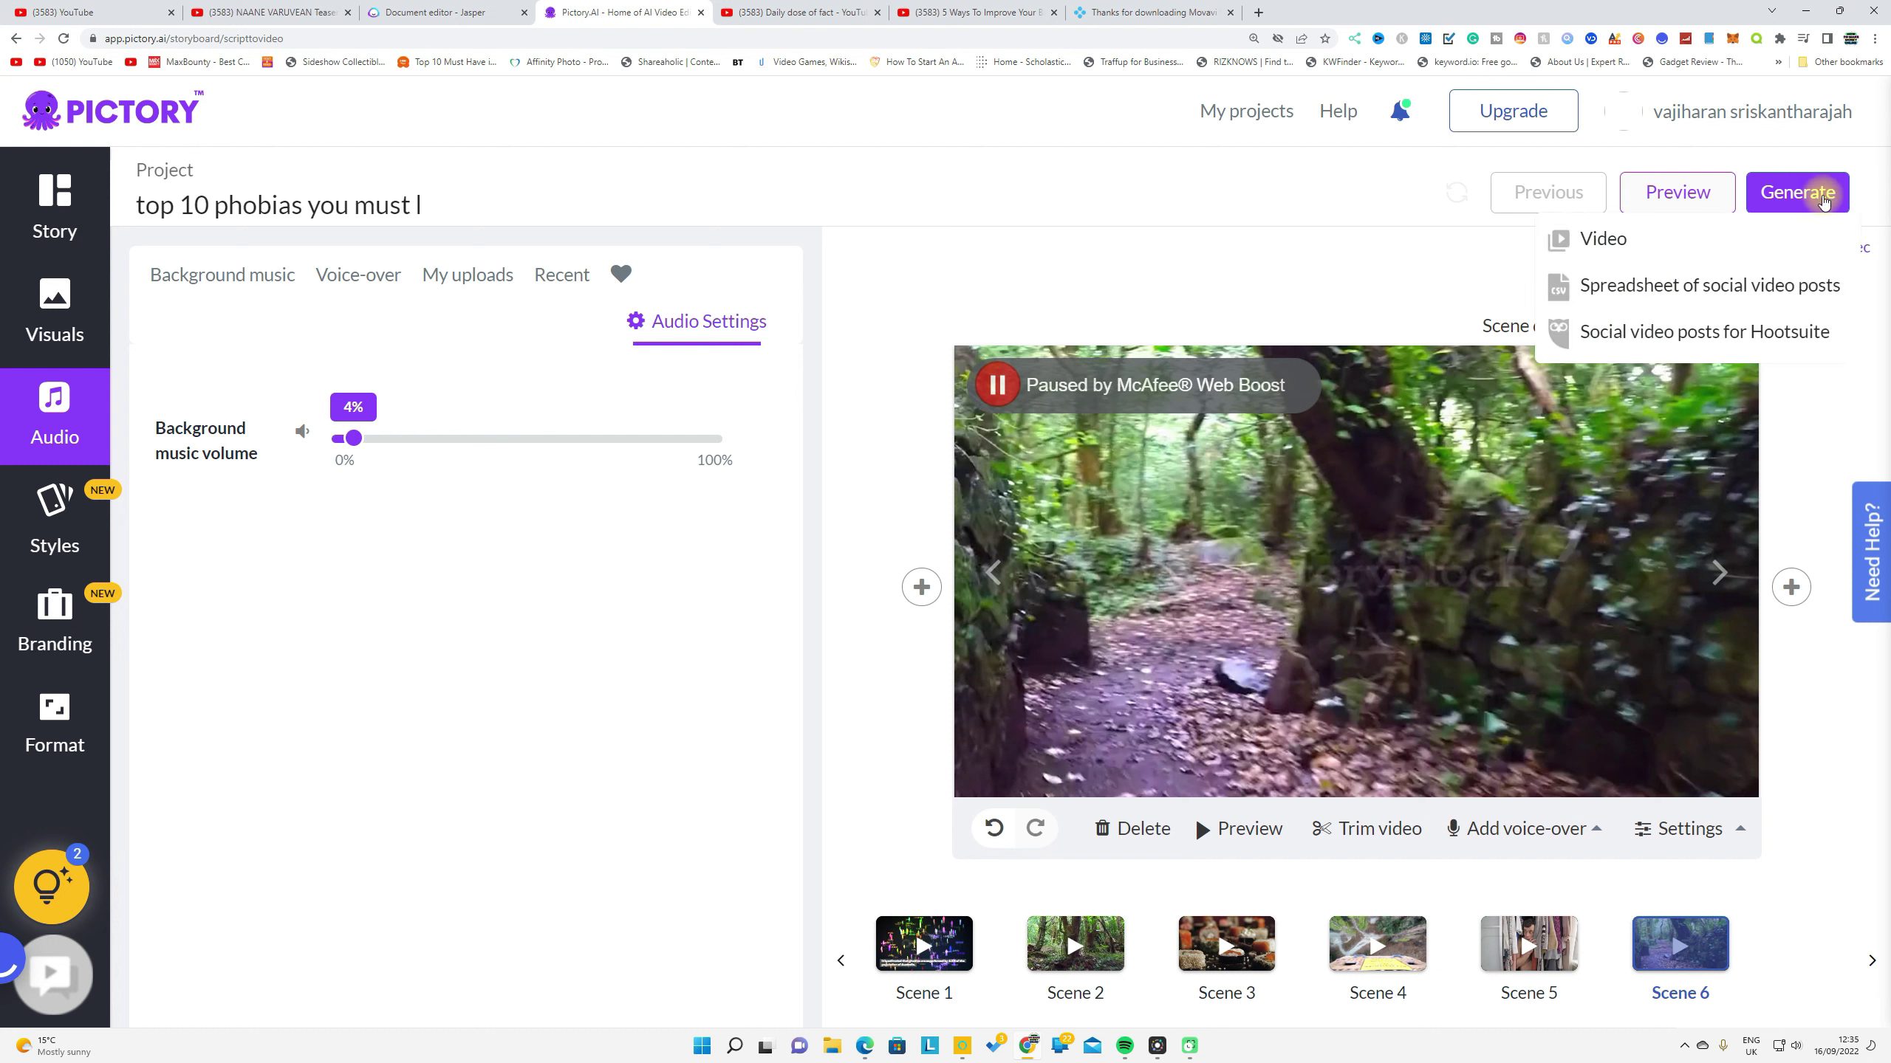
pyautogui.click(1601, 240)
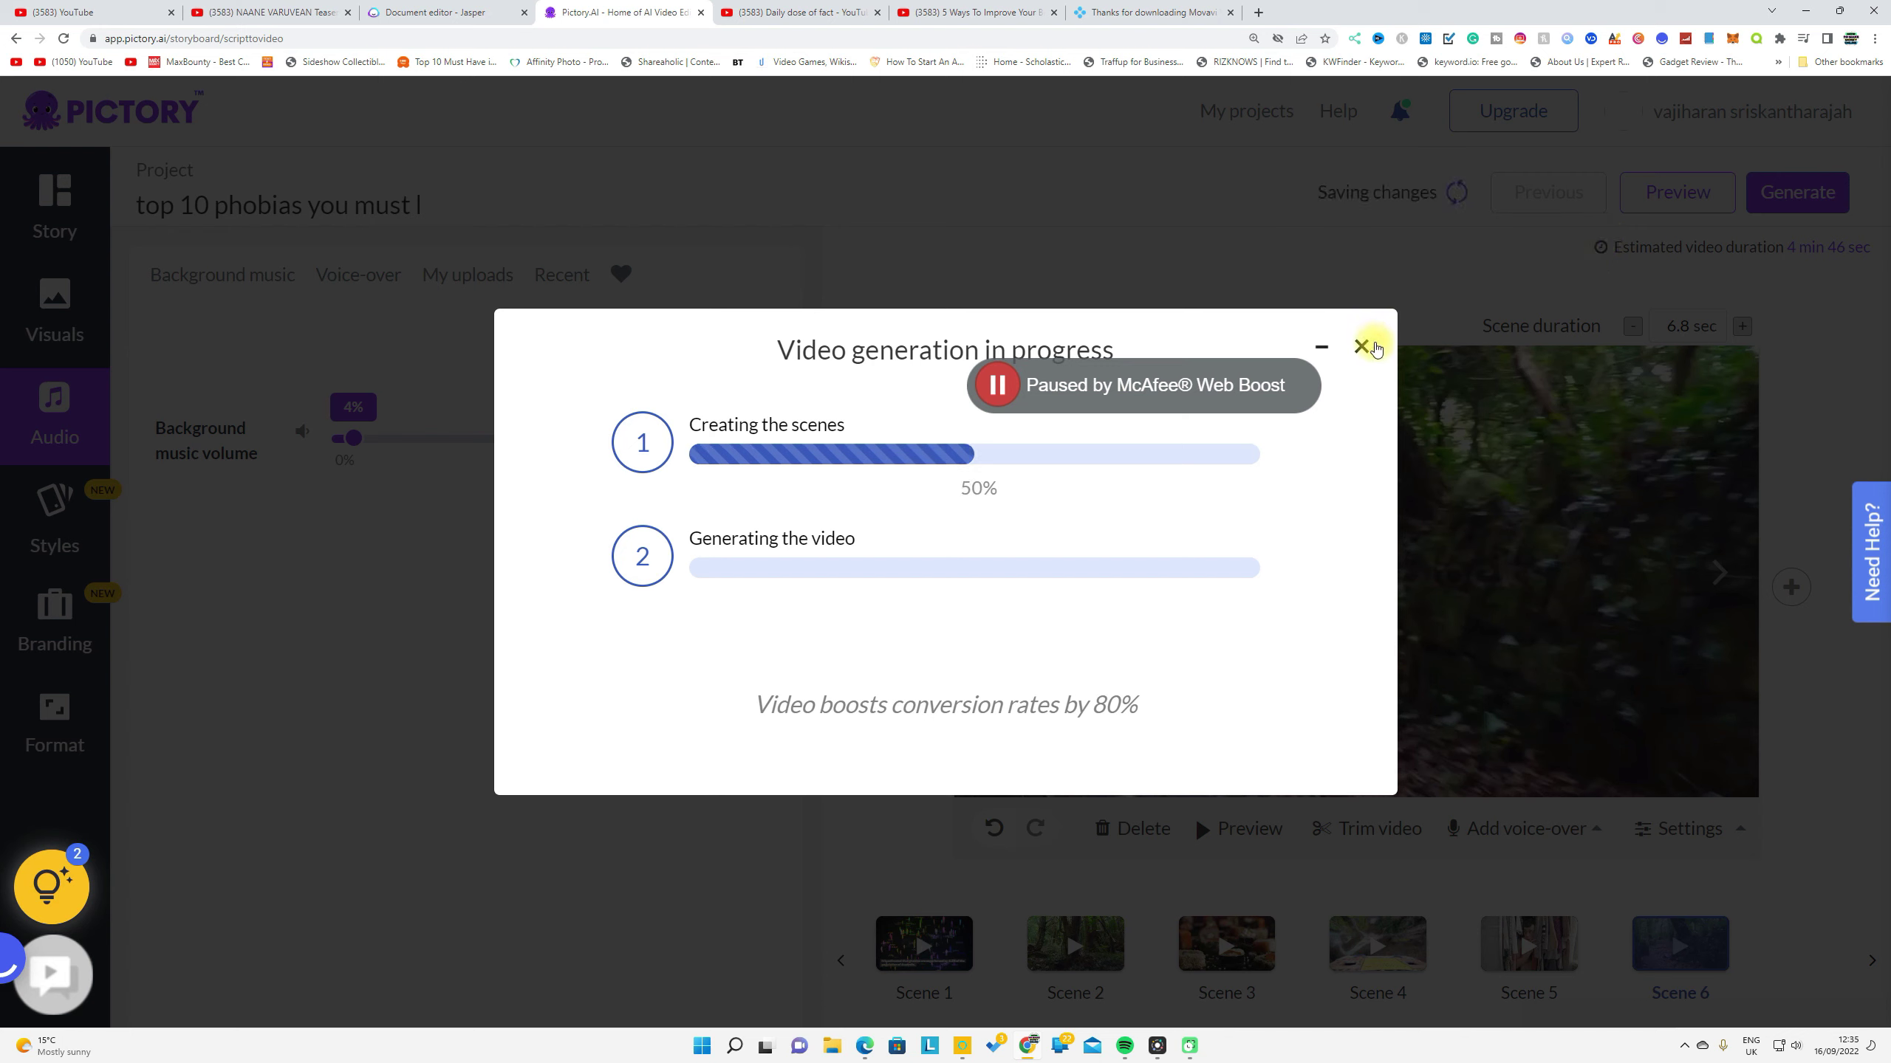
# Review the Daily dose of fact channel's uploads, then return to the Jasper phobias script
pyautogui.hotkey('ctrl', 'Tab')
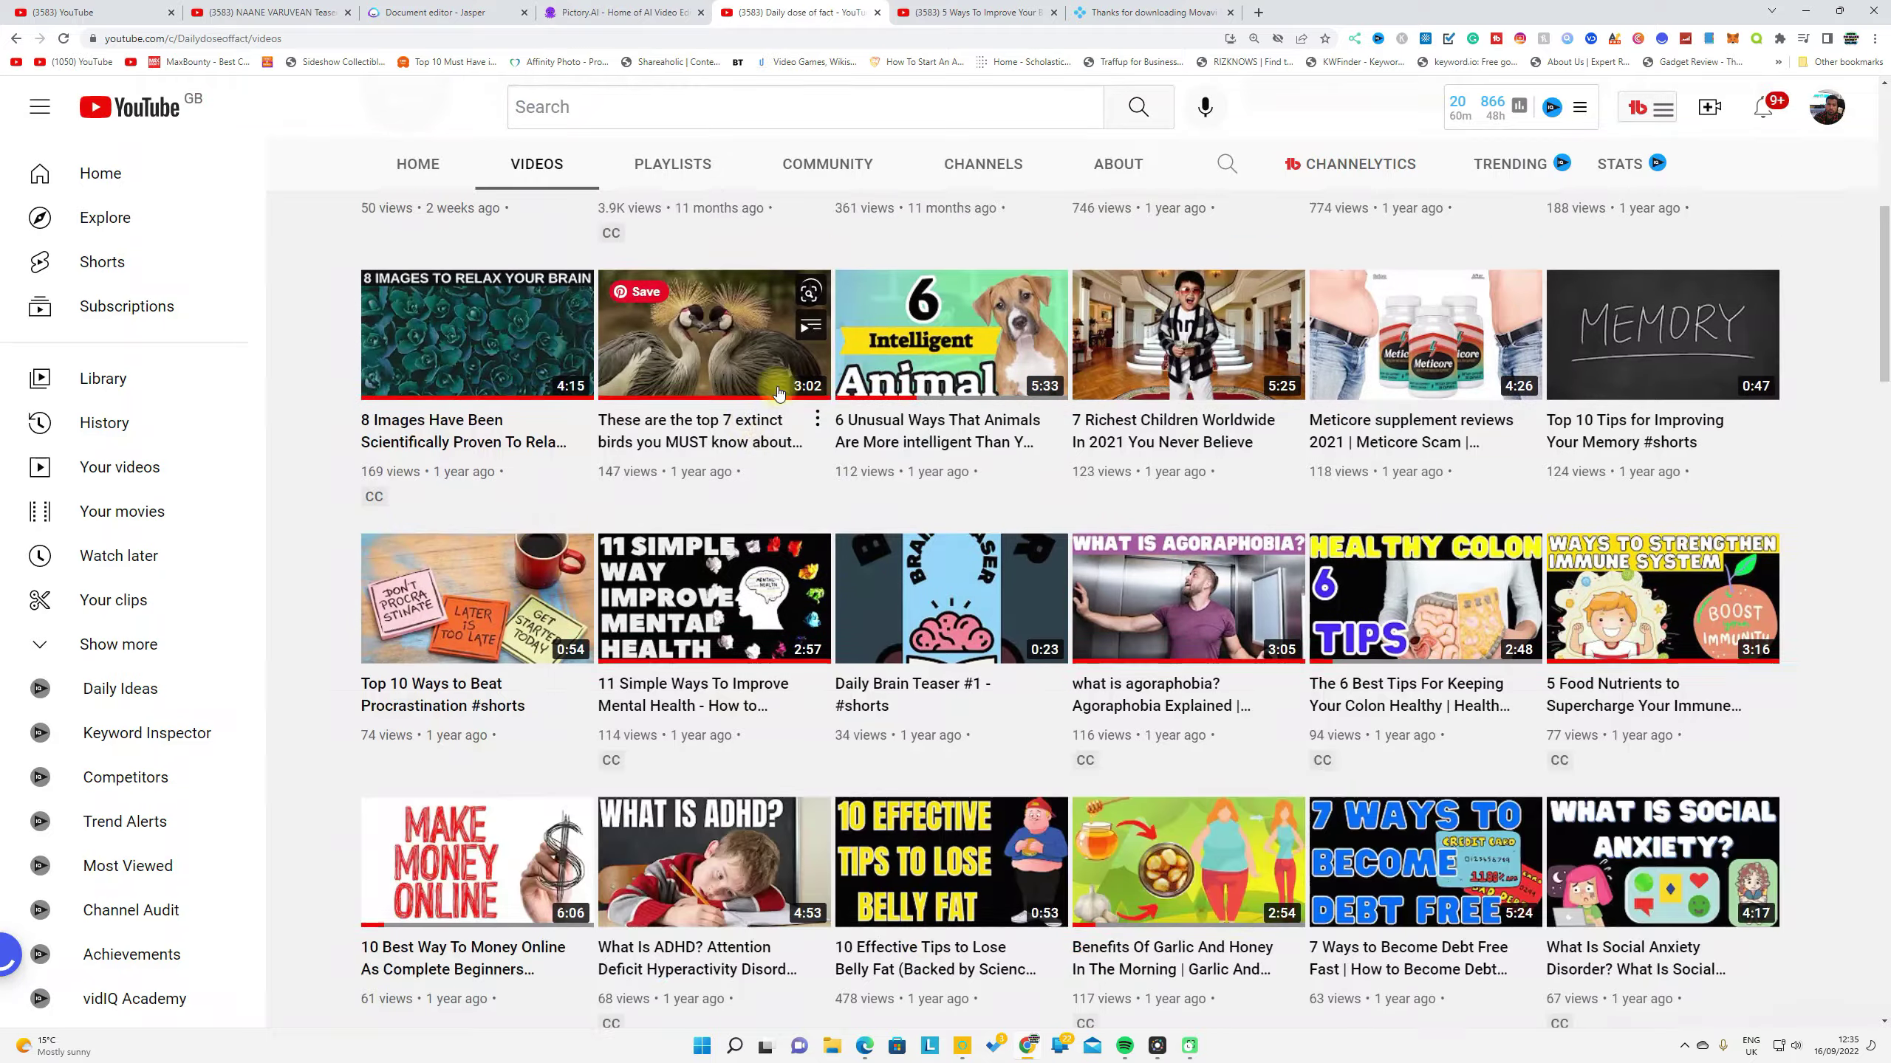
pyautogui.scroll(6, 780, 390)
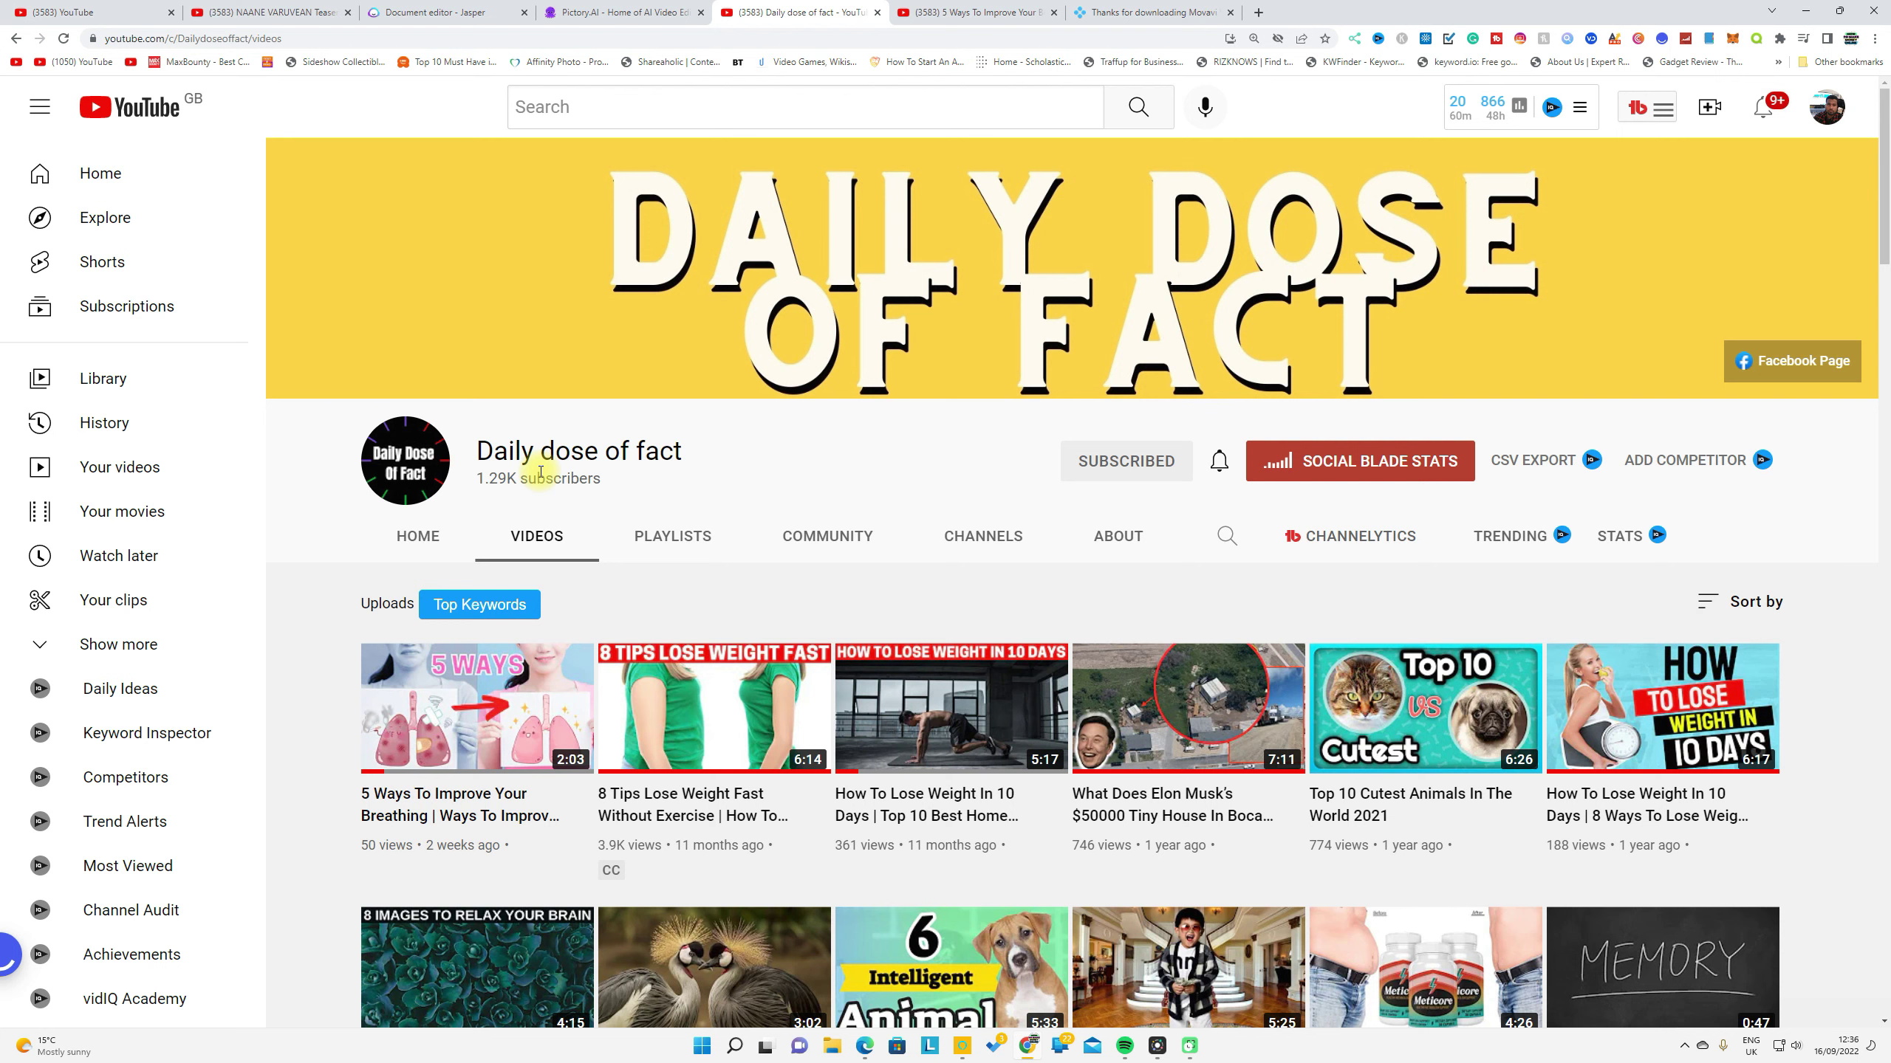
pyautogui.click(472, 11)
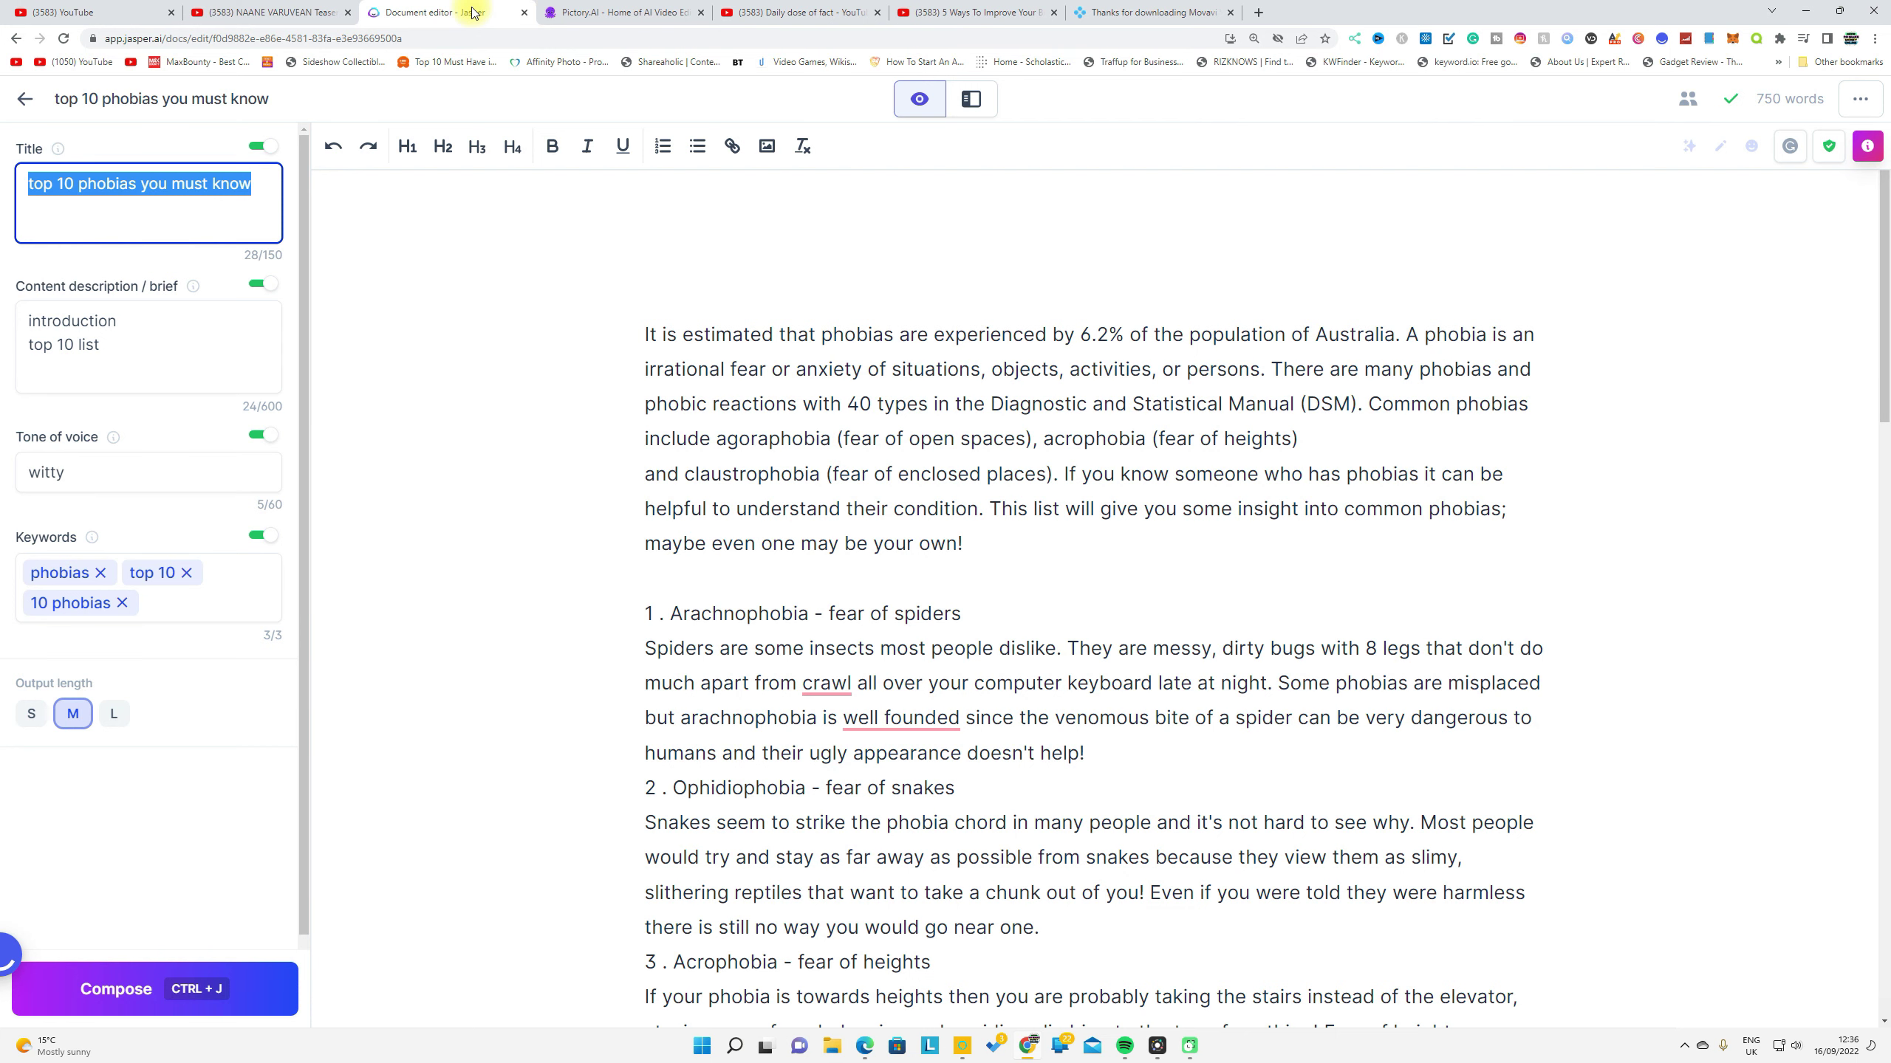
# Glance at the Pictory phobias storyboard, then show the pictory.ai homepage in Edge
pyautogui.click(595, 11)
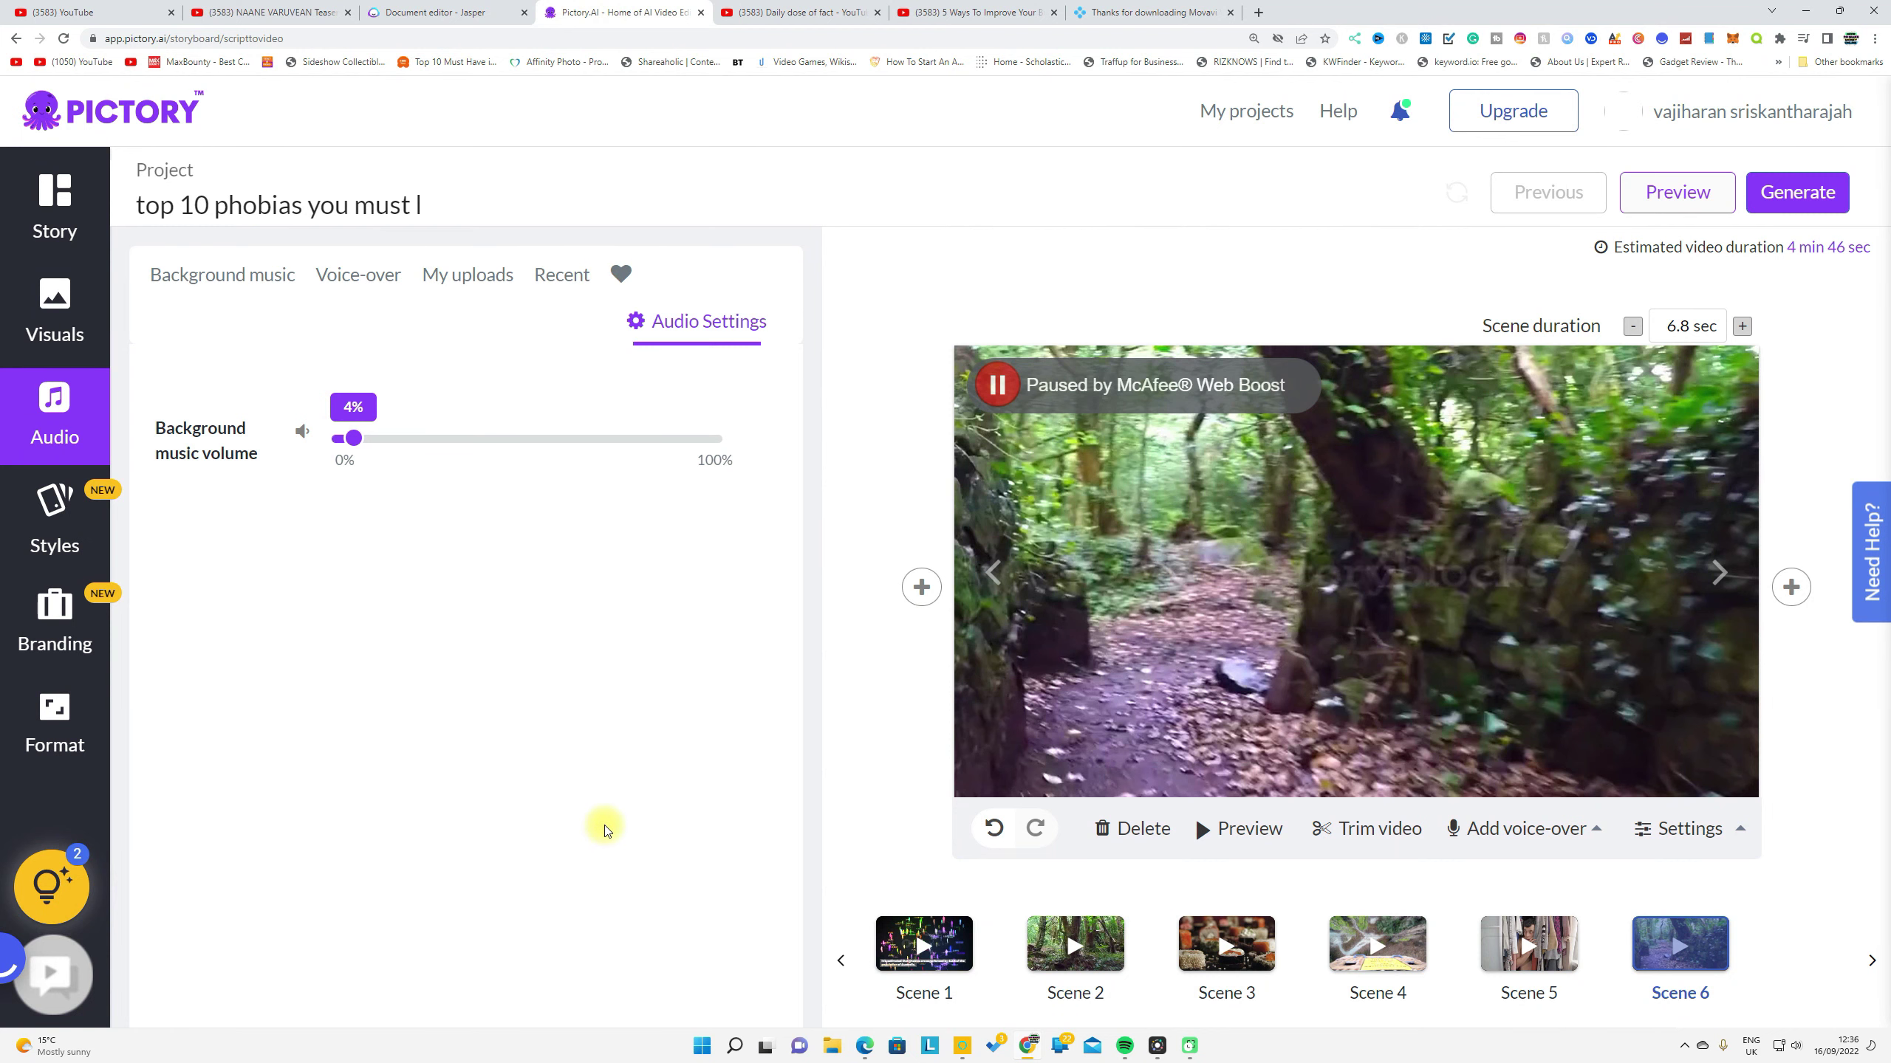
pyautogui.click(864, 1045)
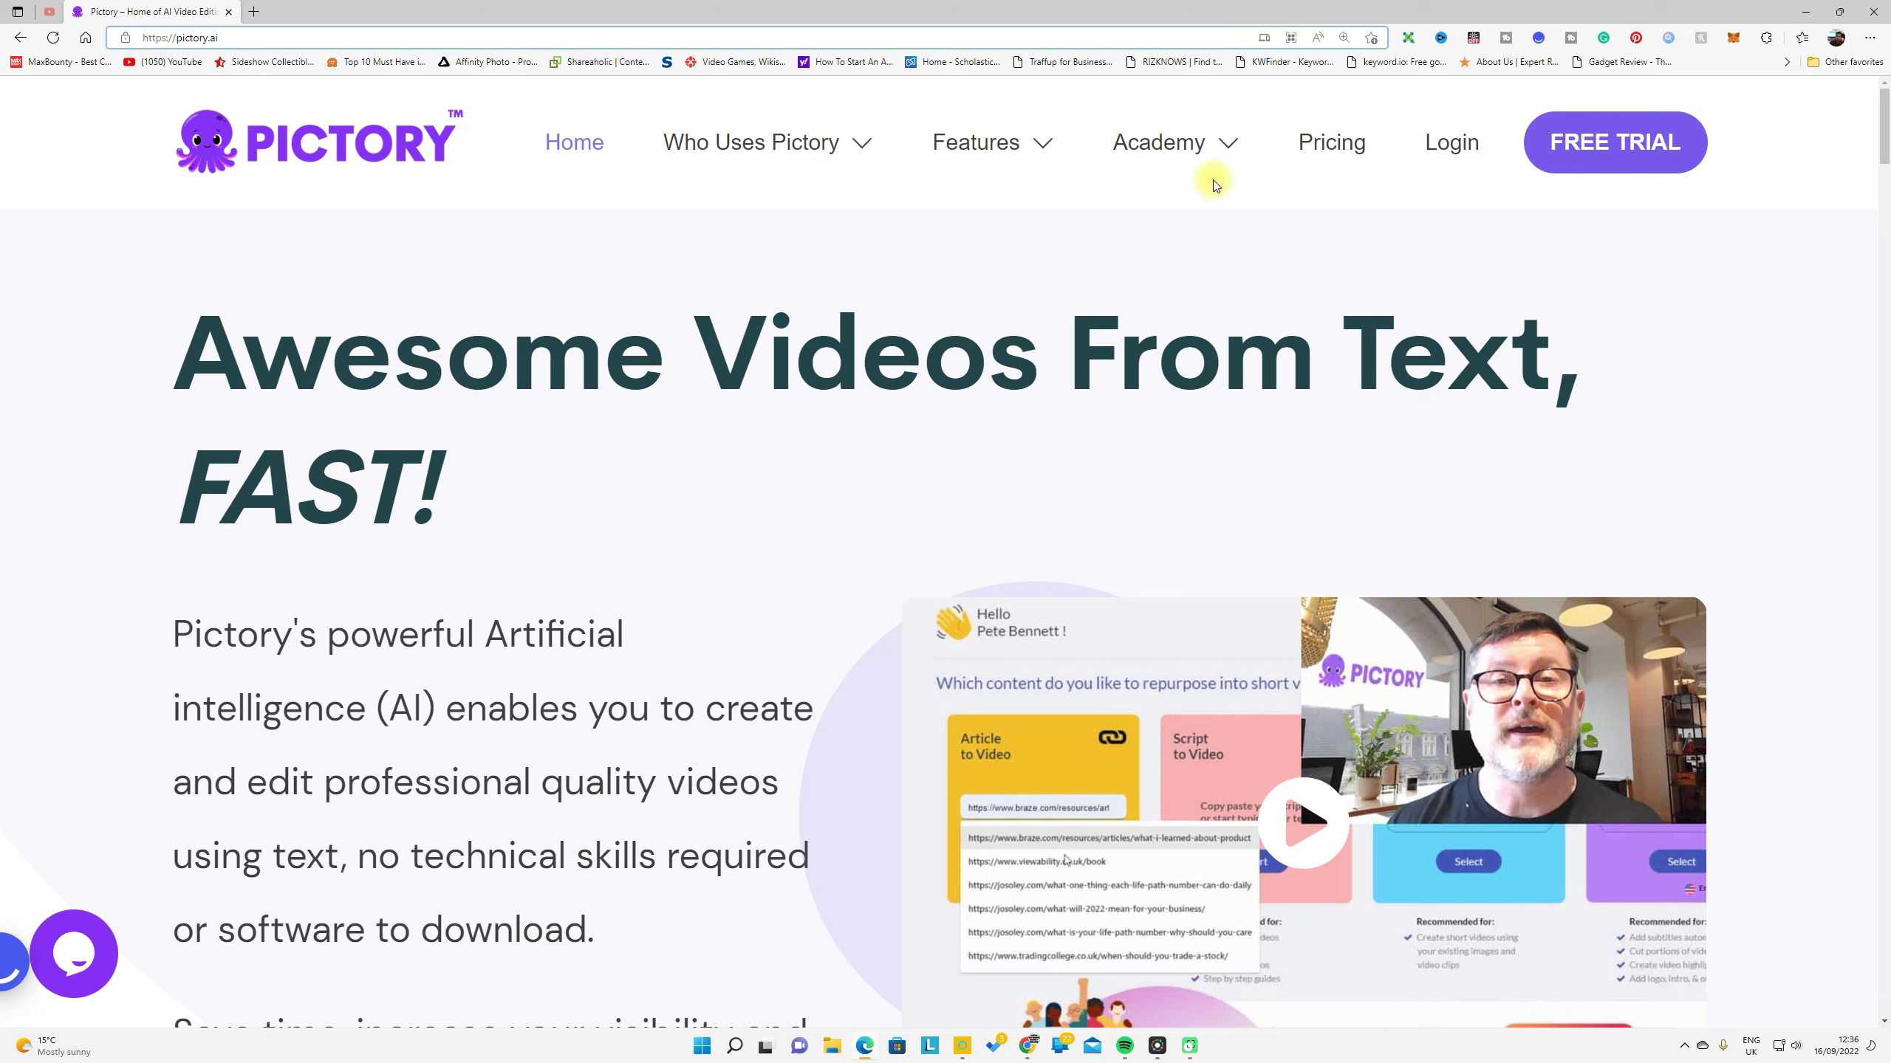
# Review Pictory's pricing: free trial, Standard $19, Premium $39, and Enterprise plans
pyautogui.click(1318, 149)
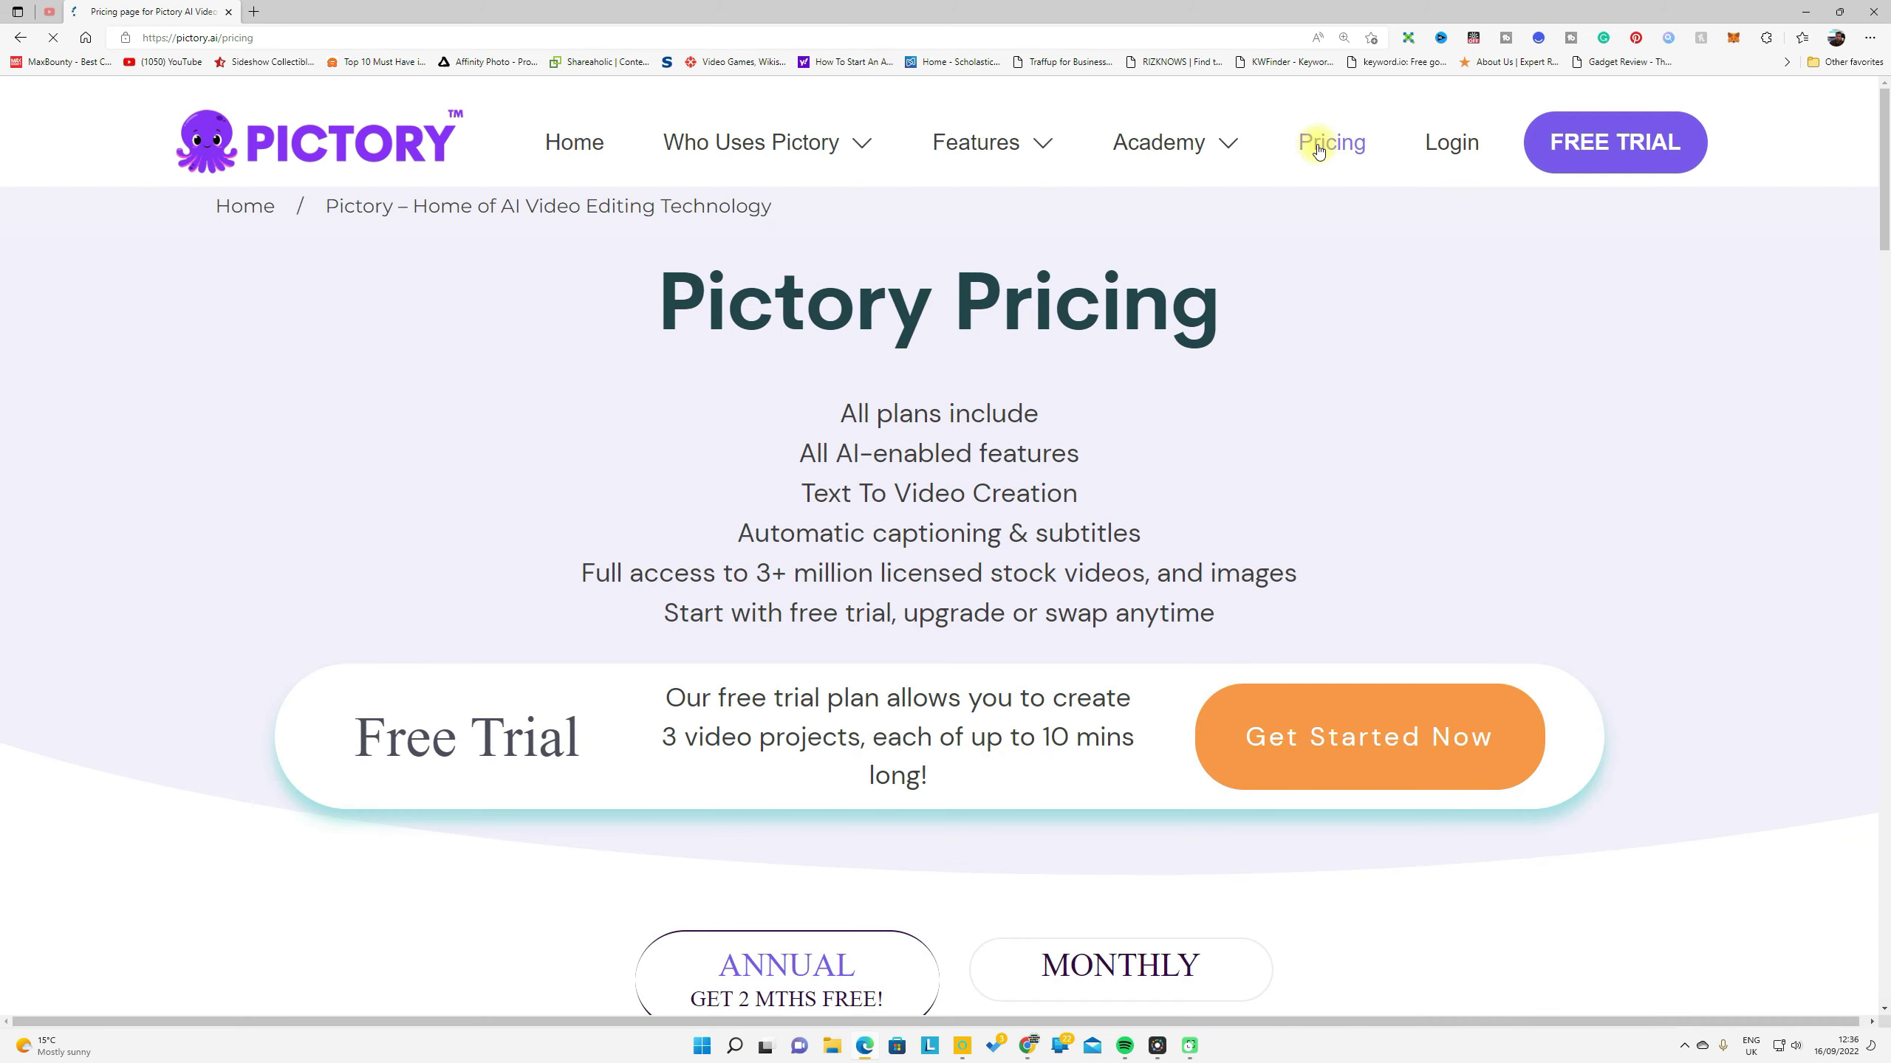
pyautogui.scroll(-7, 1144, 364)
pyautogui.scroll(-10, 379, 506)
pyautogui.scroll(10, 409, 528)
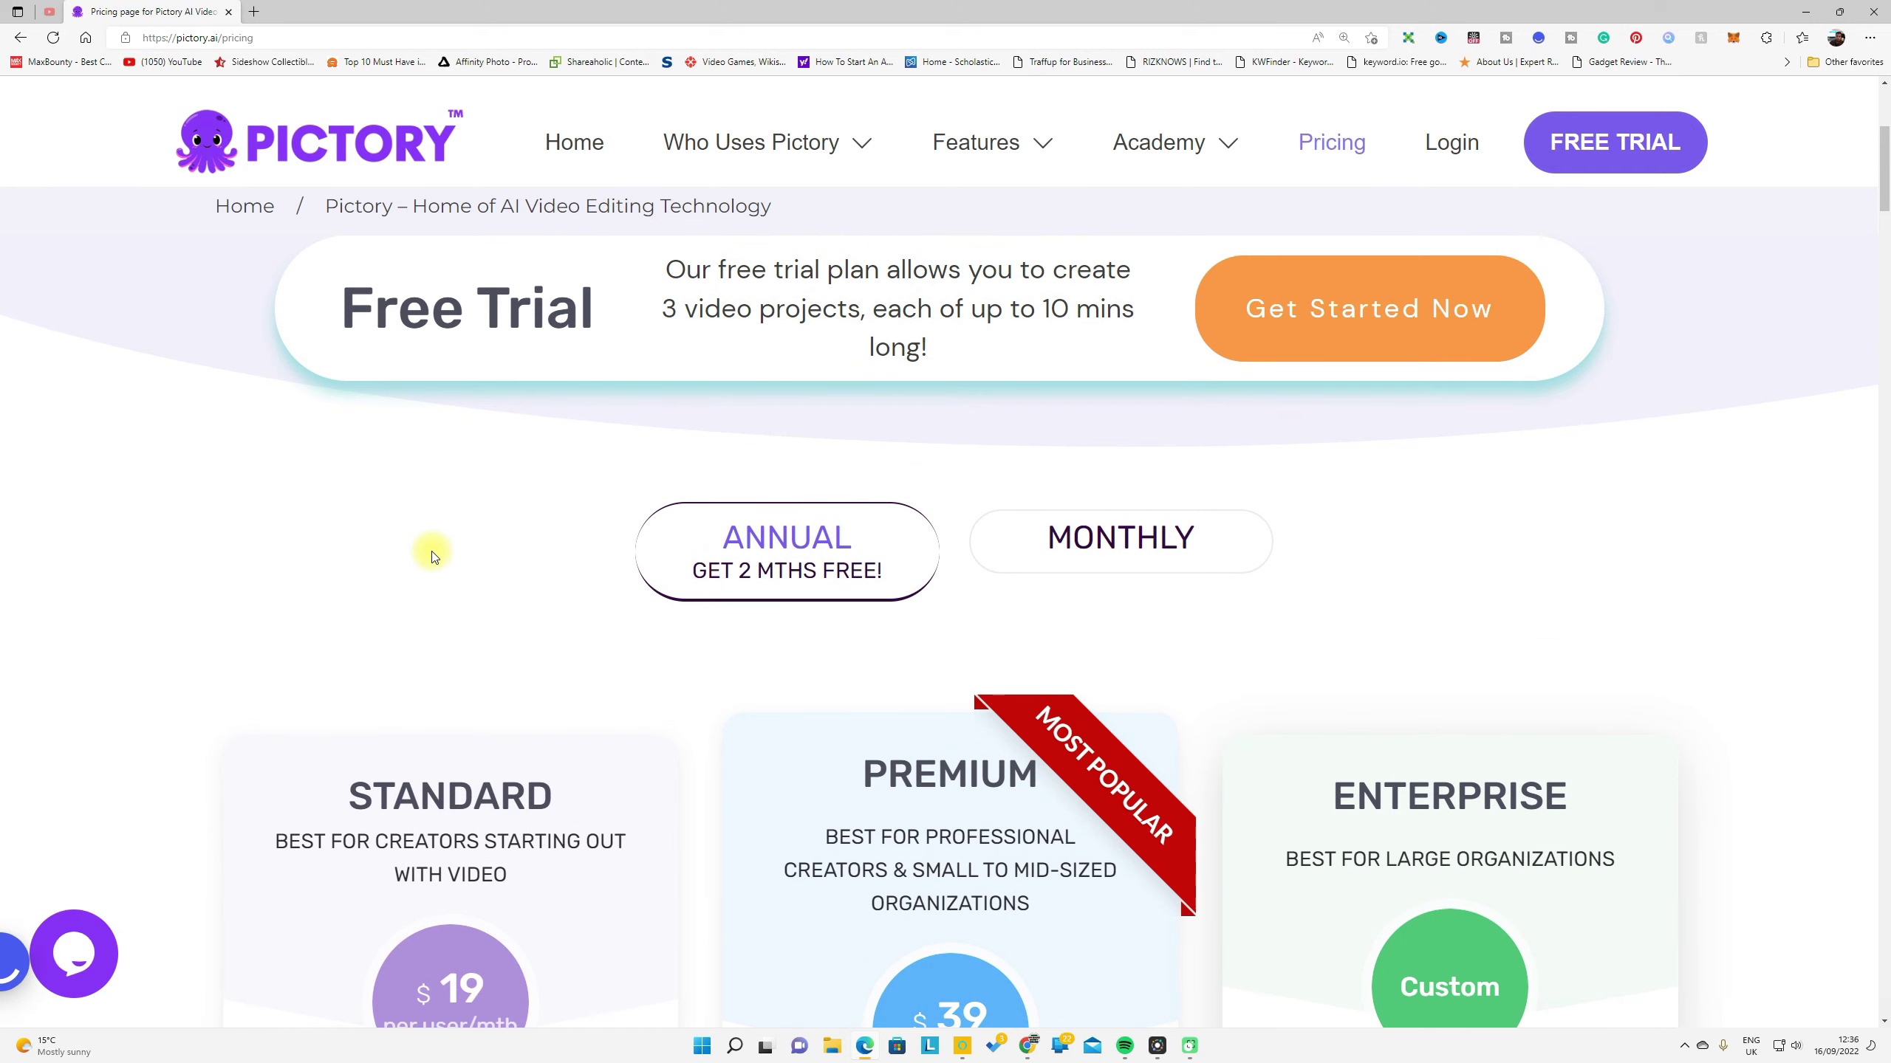
pyautogui.scroll(2, 434, 556)
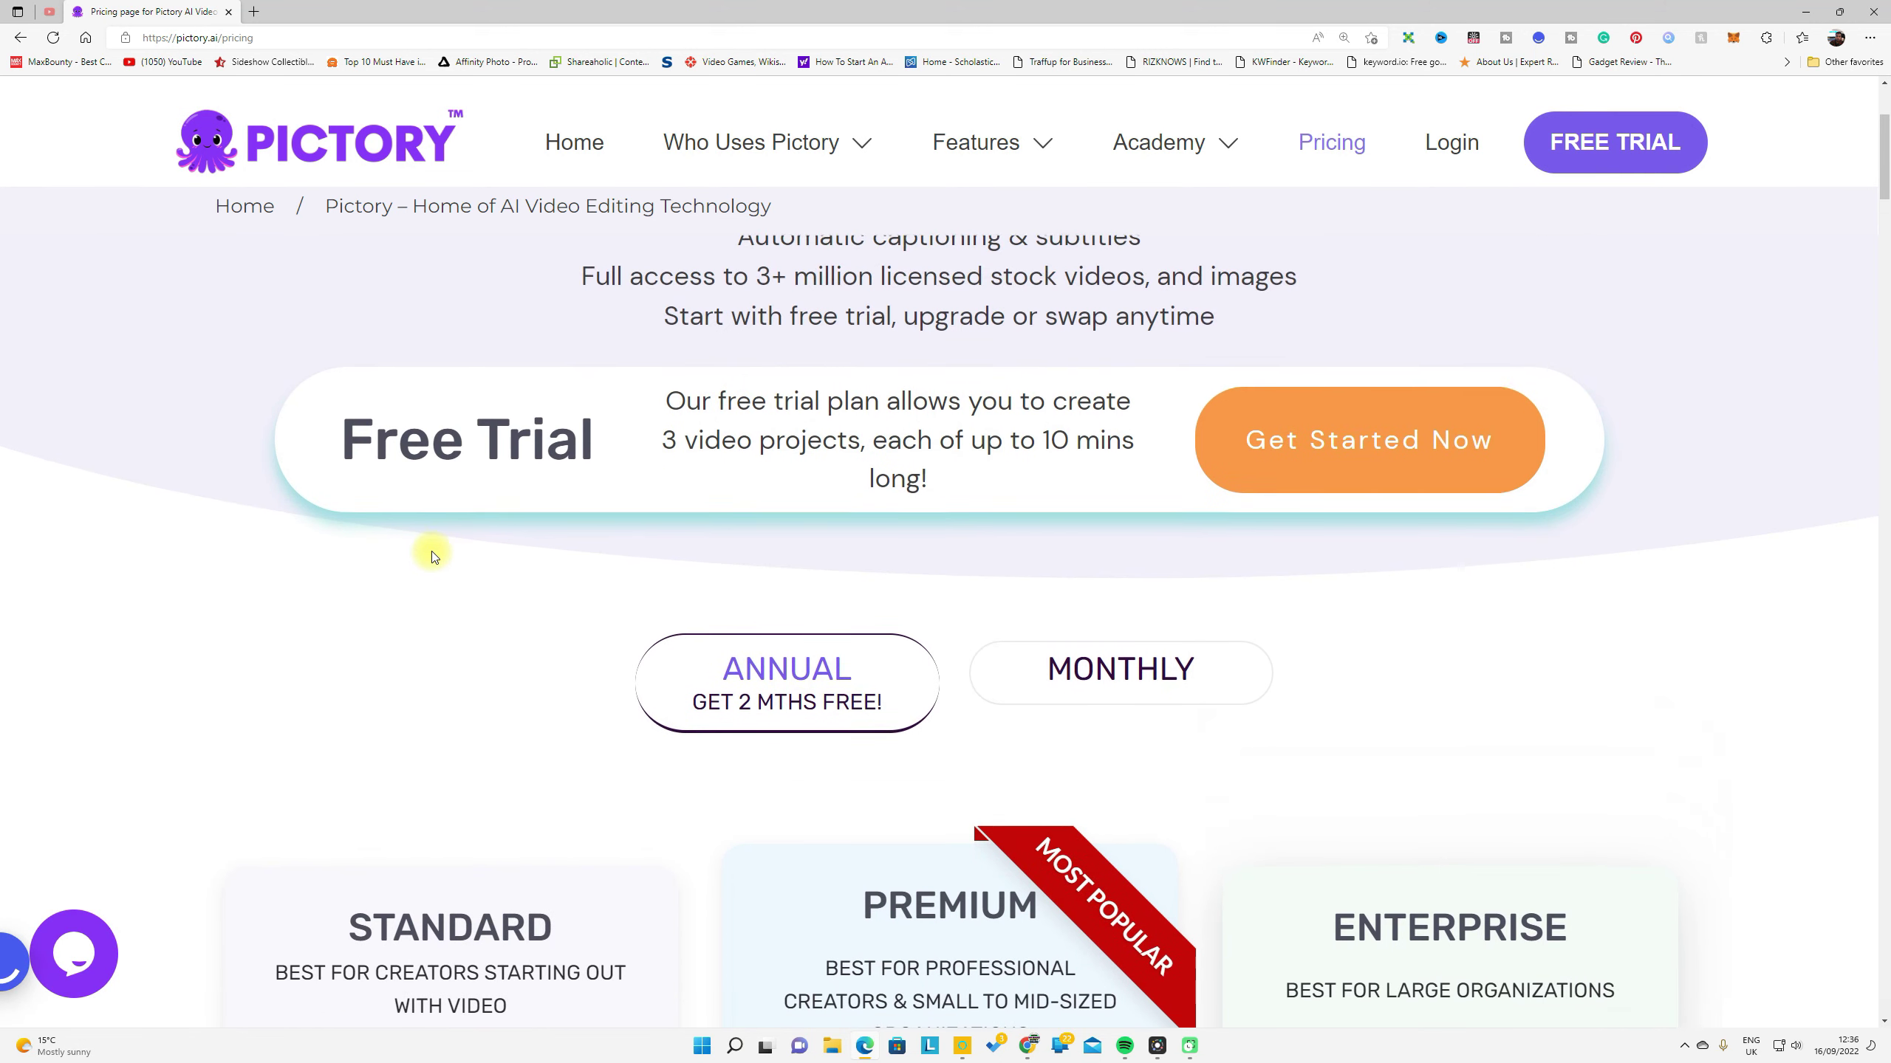